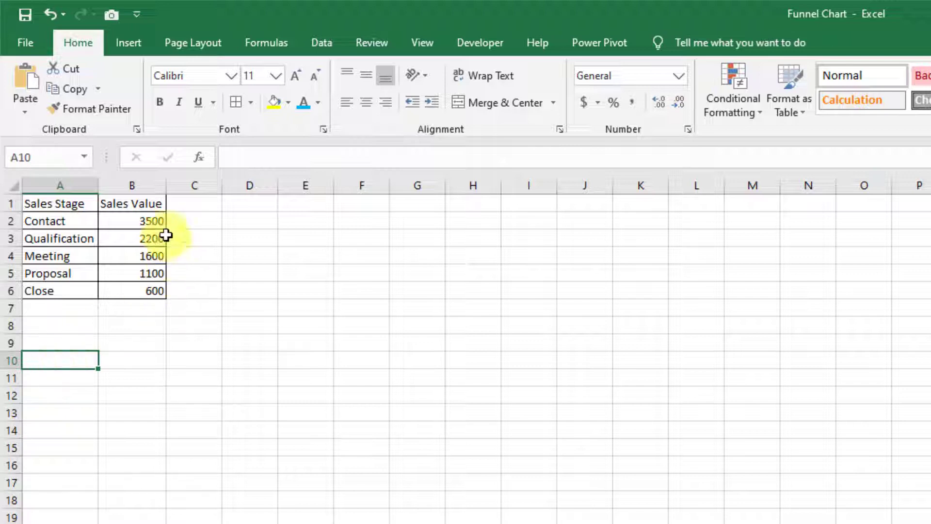
- Insert a funnel chart from A1:B6, then move it to C1 and enlarge it to span about C1:L21
left_click_drag(67, 204, 139, 285)
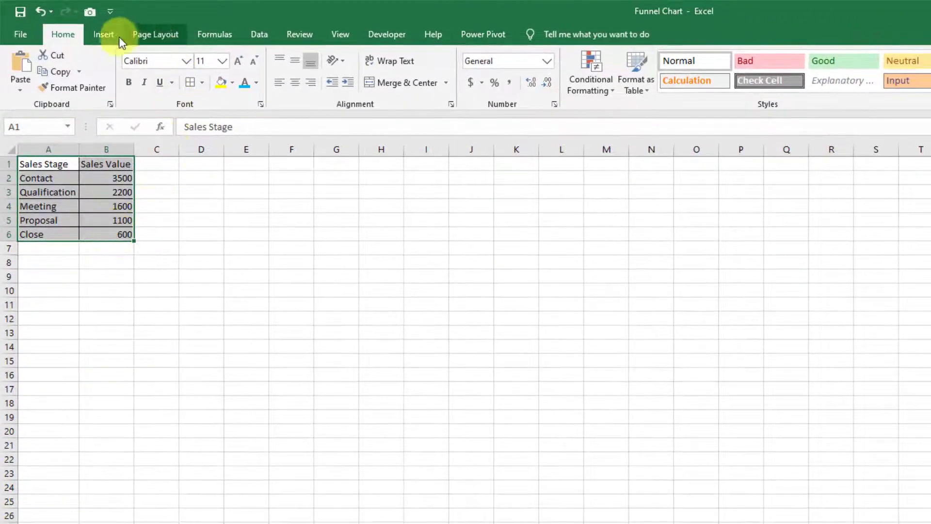
left_click(104, 35)
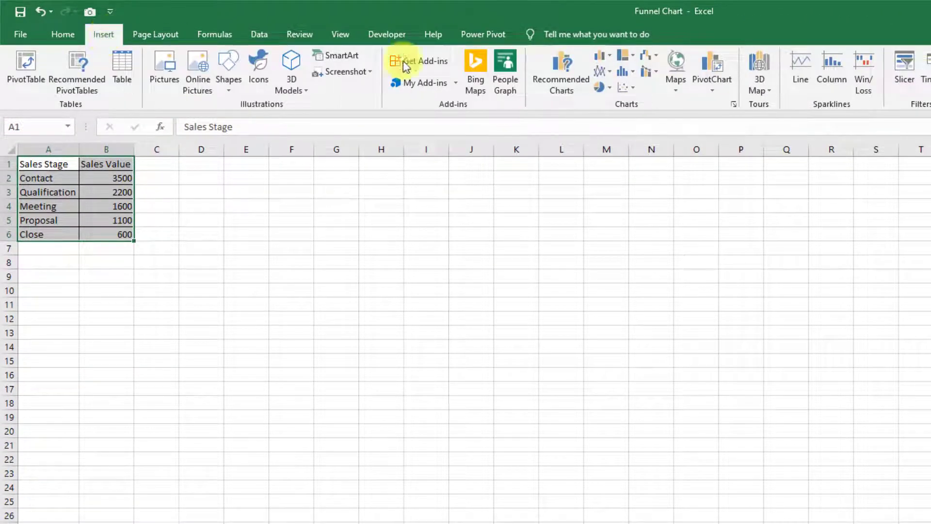
left_click(659, 55)
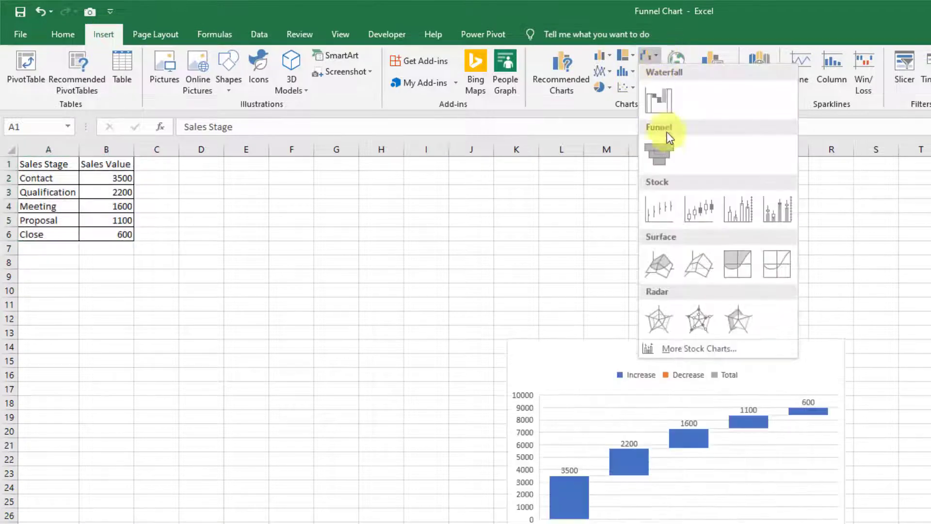
left_click(665, 145)
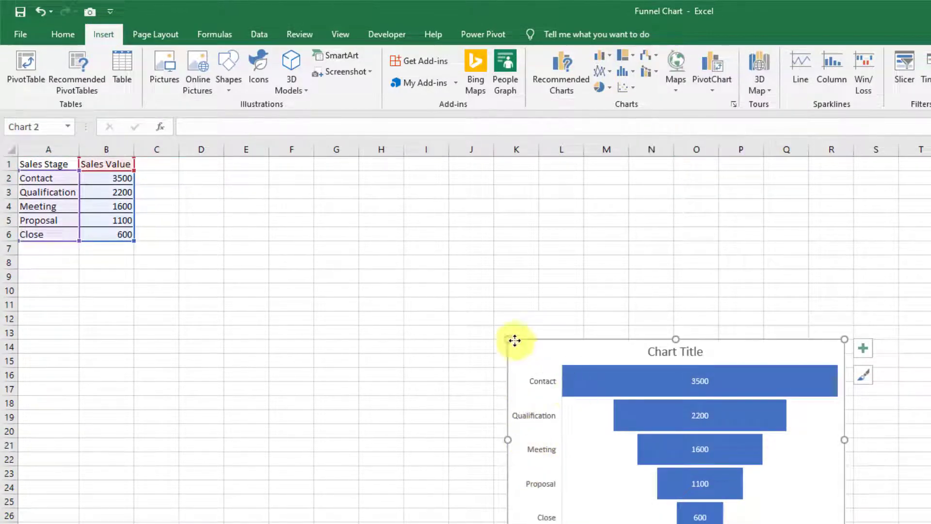
left_click_drag(514, 341, 146, 165)
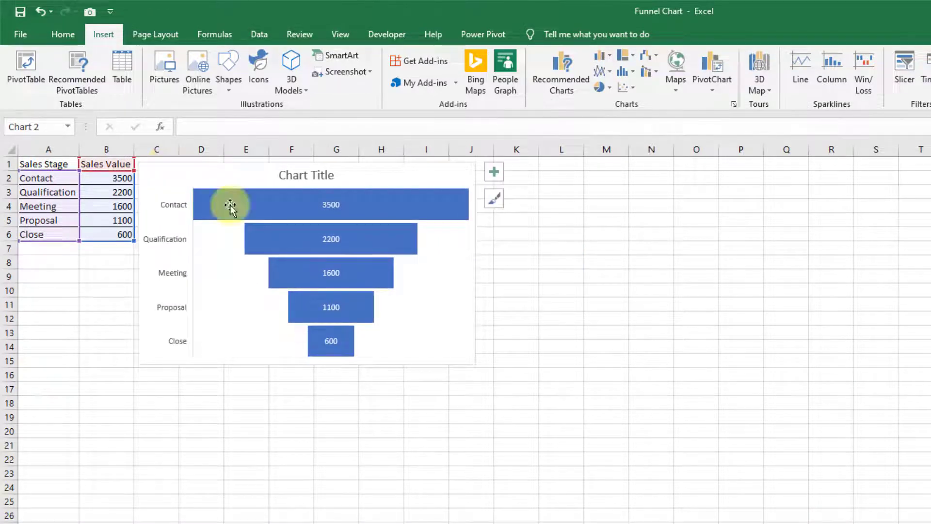
left_click_drag(475, 364, 584, 448)
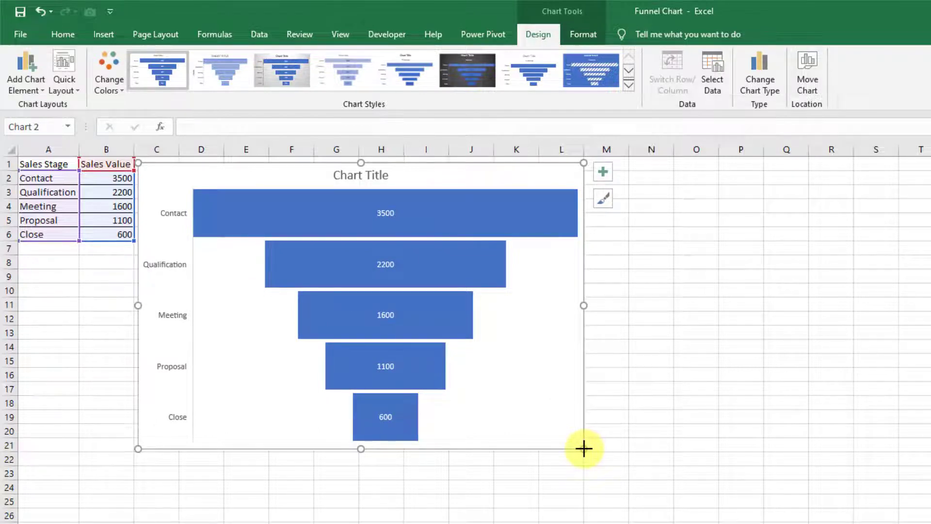
- Browse the chart colour palettes, then fill only the Contact bar with gold
left_click(601, 198)
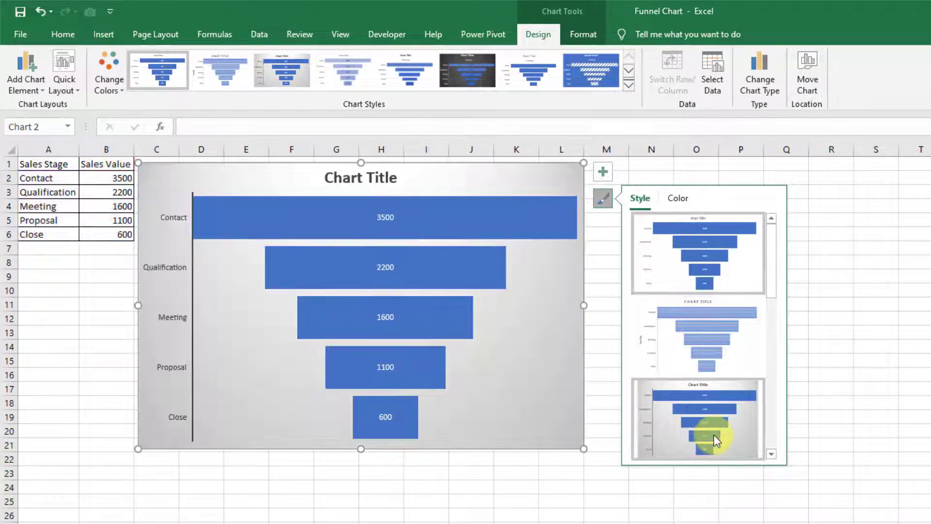
left_click(677, 198)
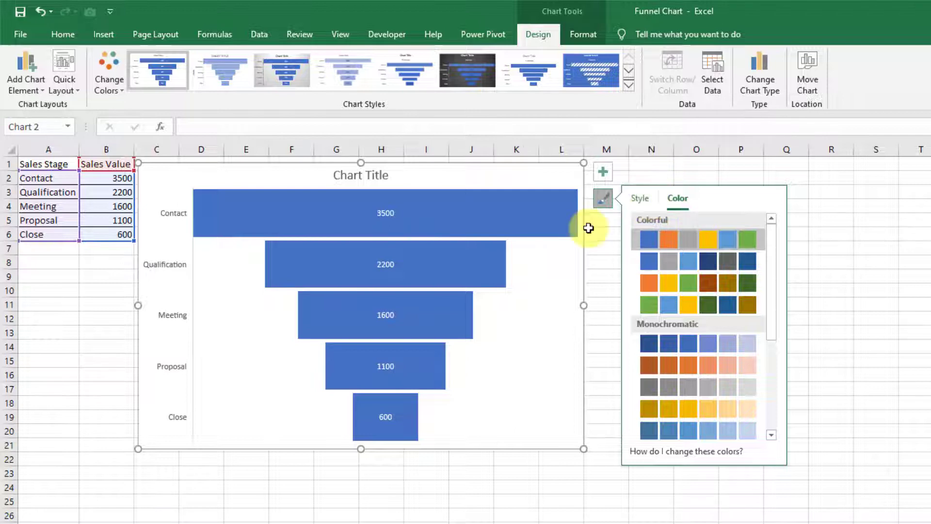
left_click(476, 221)
left_click(456, 218)
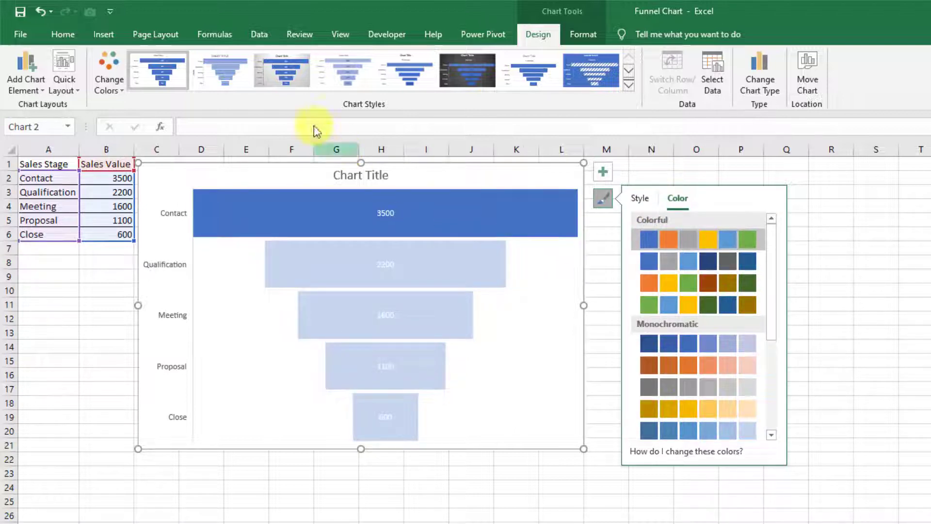
left_click(63, 33)
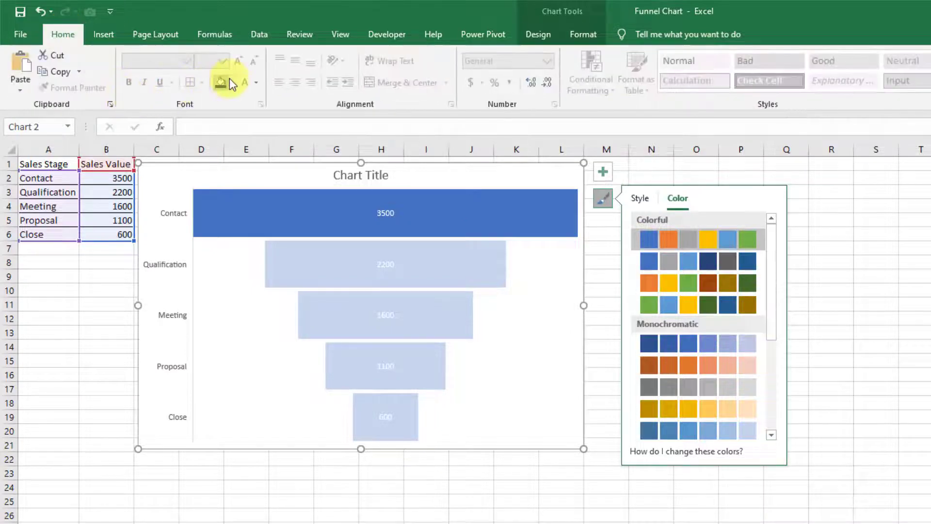
left_click(231, 78)
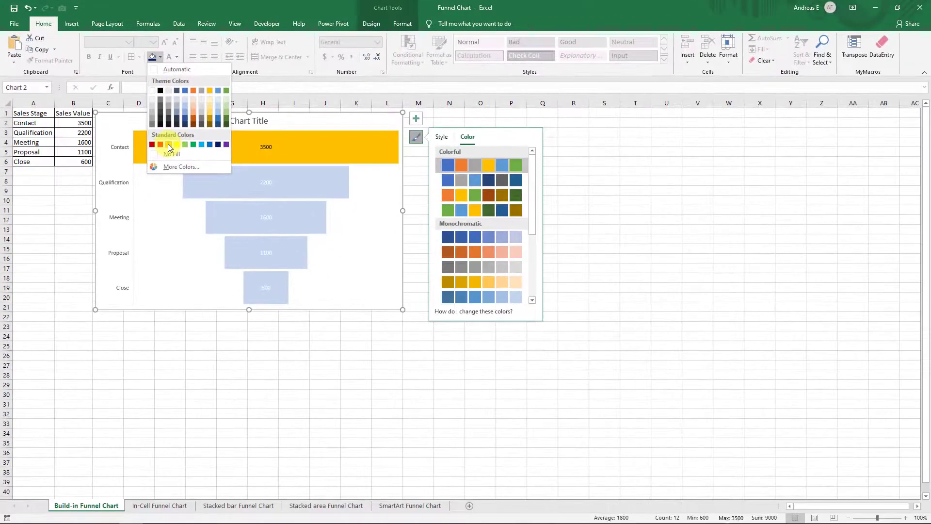
left_click(243, 208)
mouse_move(168, 146)
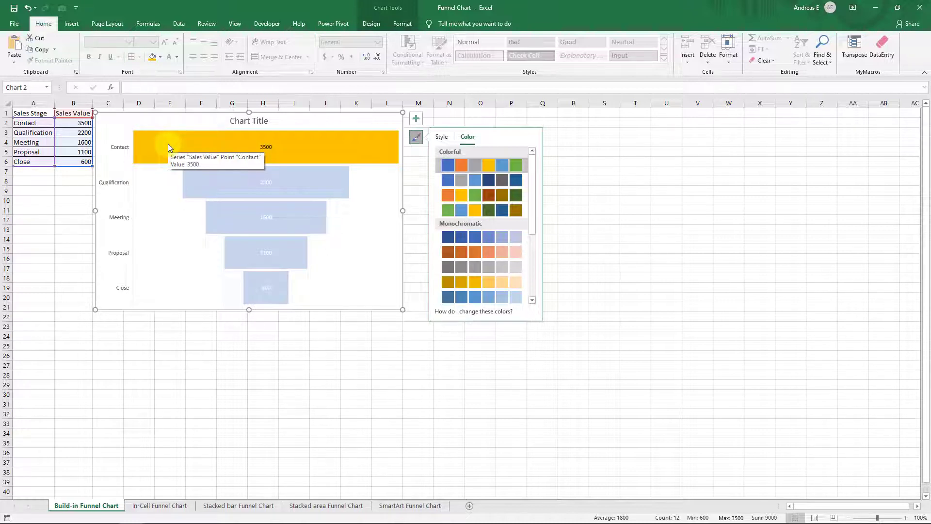
left_click(344, 353)
- Remove the chart title and legend from the funnel chart
left_click(383, 123)
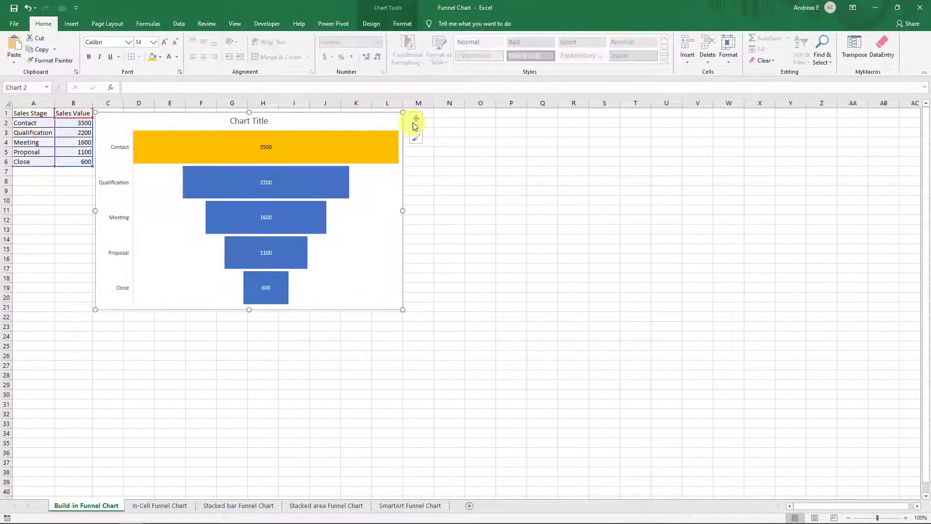
left_click(415, 121)
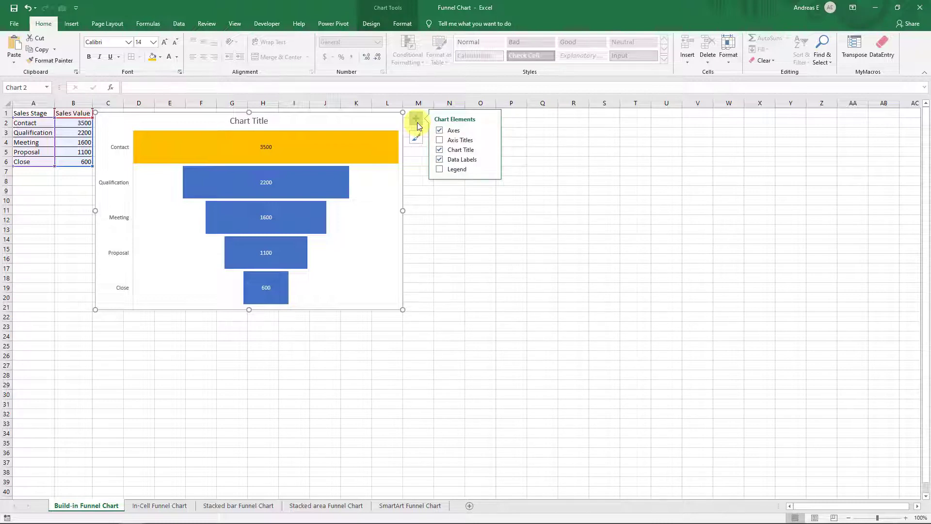
left_click(438, 151)
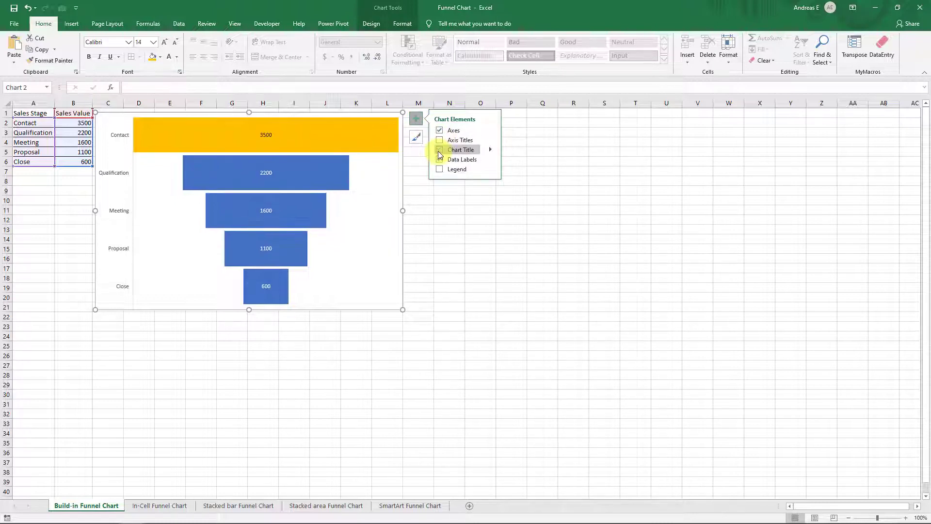
left_click(441, 169)
left_click(440, 168)
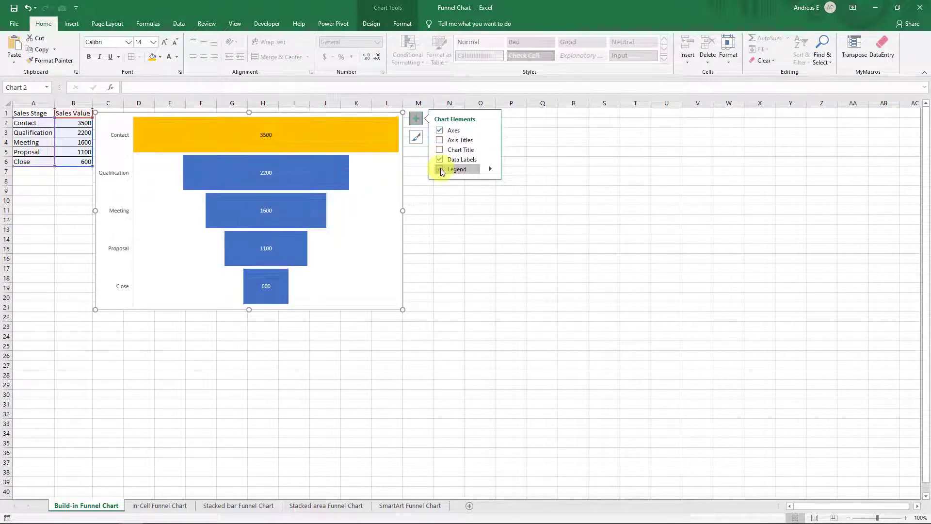
left_click(440, 169)
left_click(440, 169)
- Deselect the chart and go to the In-Cell Funnel Chart sheet
left_click(449, 191)
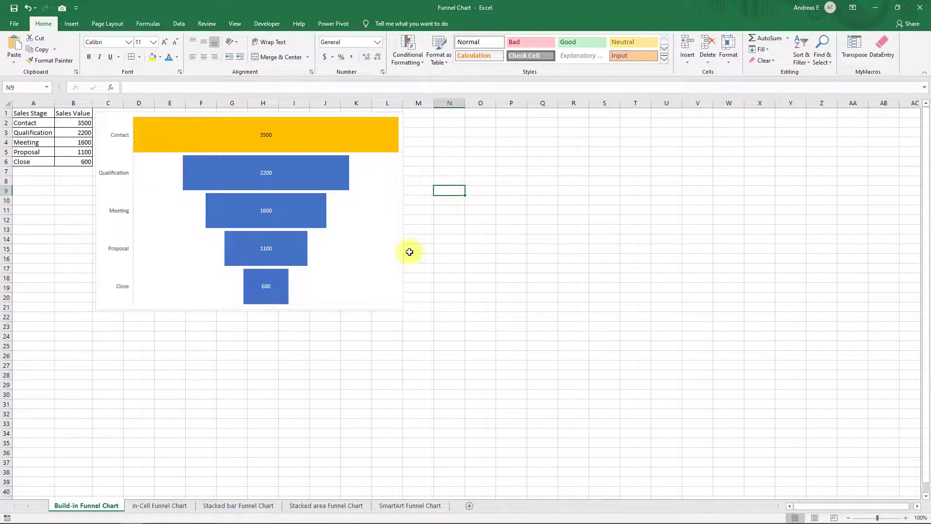
left_click(182, 507)
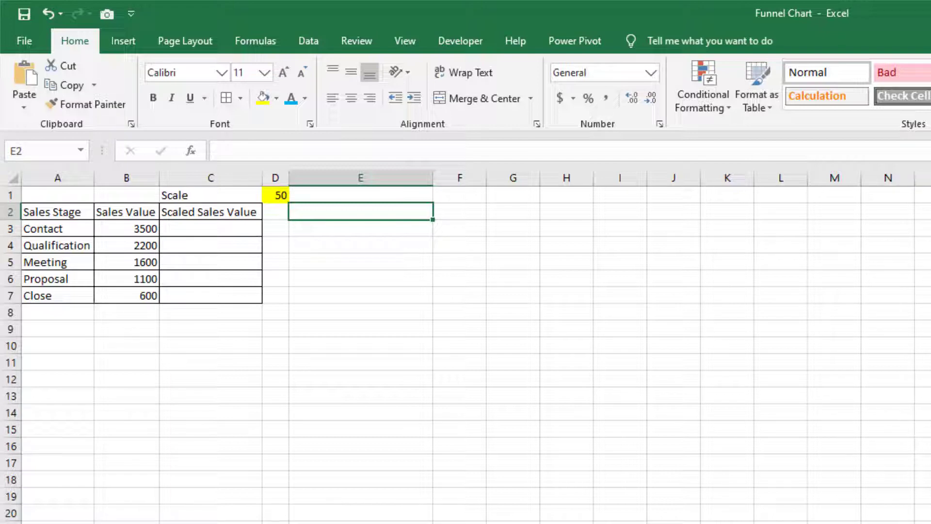
- Enter =REPT("|",15) in F2 to show a sample row of 15 bar characters
left_click(463, 208)
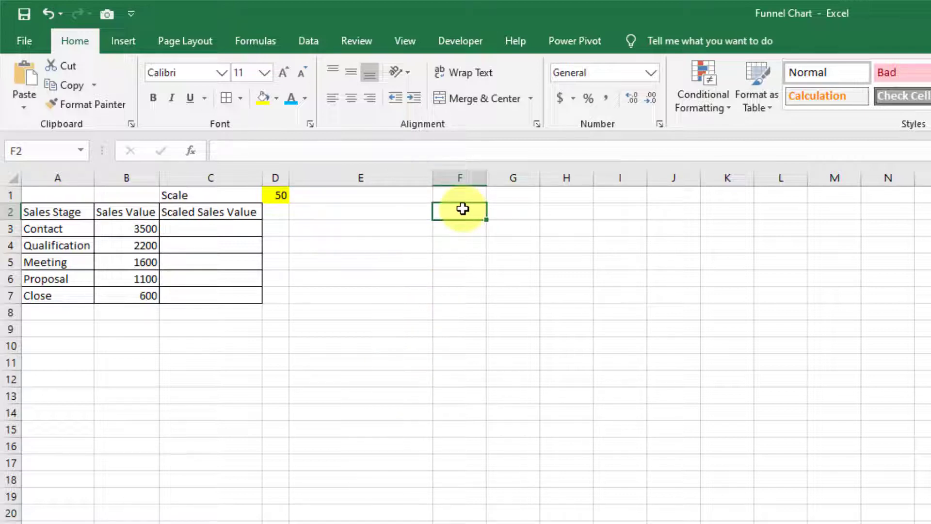
type("=re")
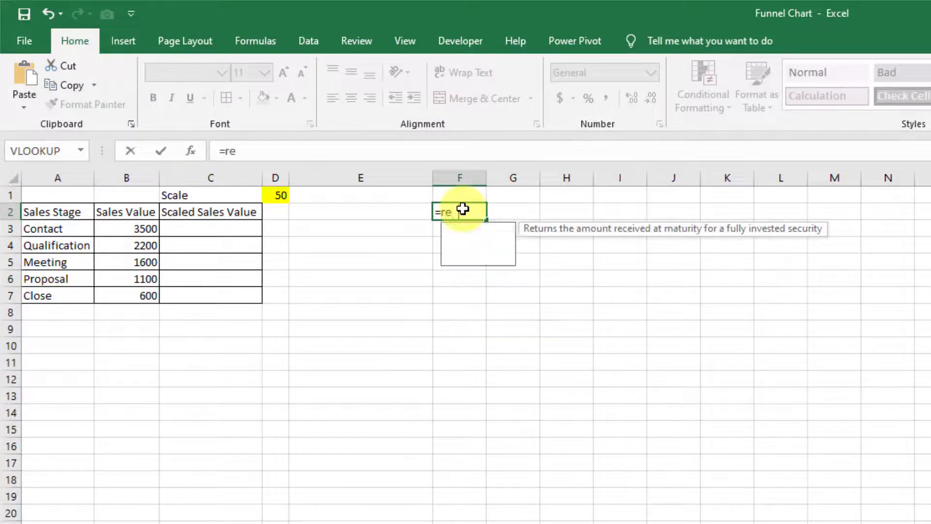
type("pt")
key("Tab")
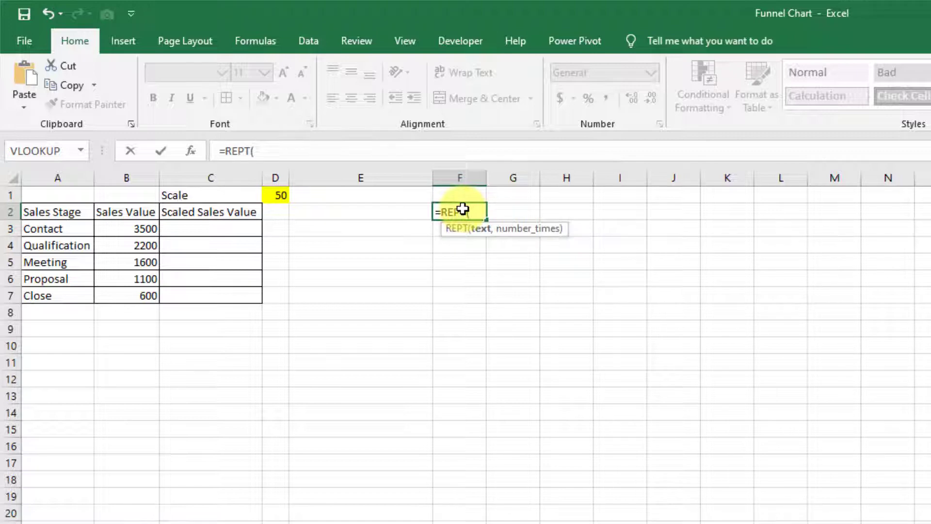
type("\"|")
type("\"")
type(",")
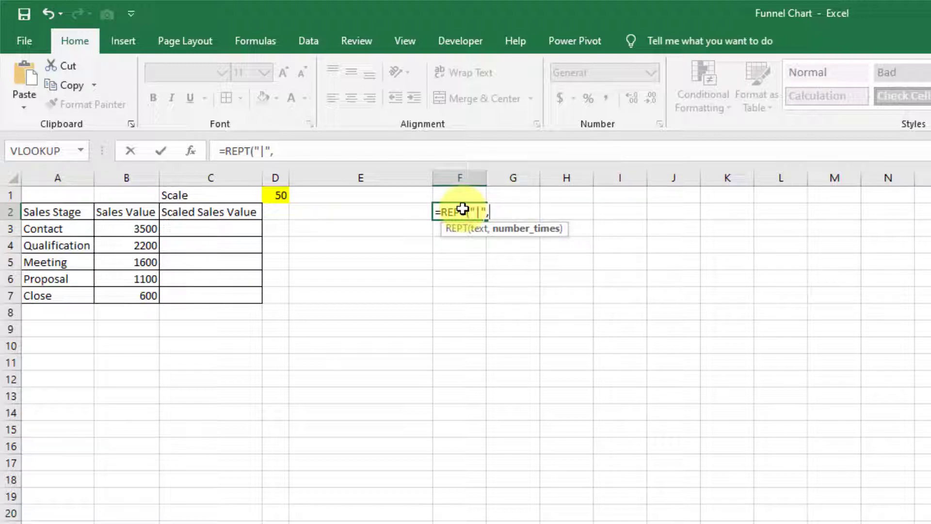
type("15)")
key("Return")
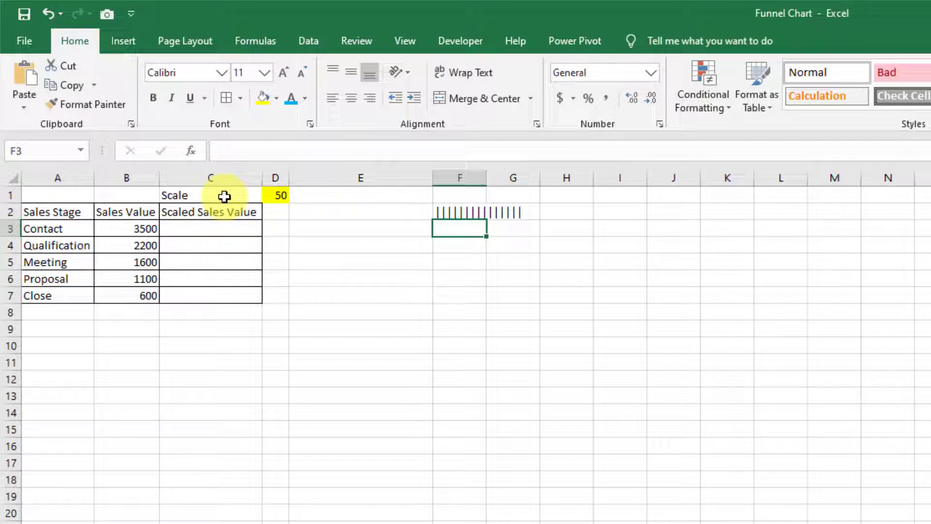
- Enter =B3/$D$1 in C3 and fill it down to C7, giving 70, 44, 32, 22, 12
left_click(216, 229)
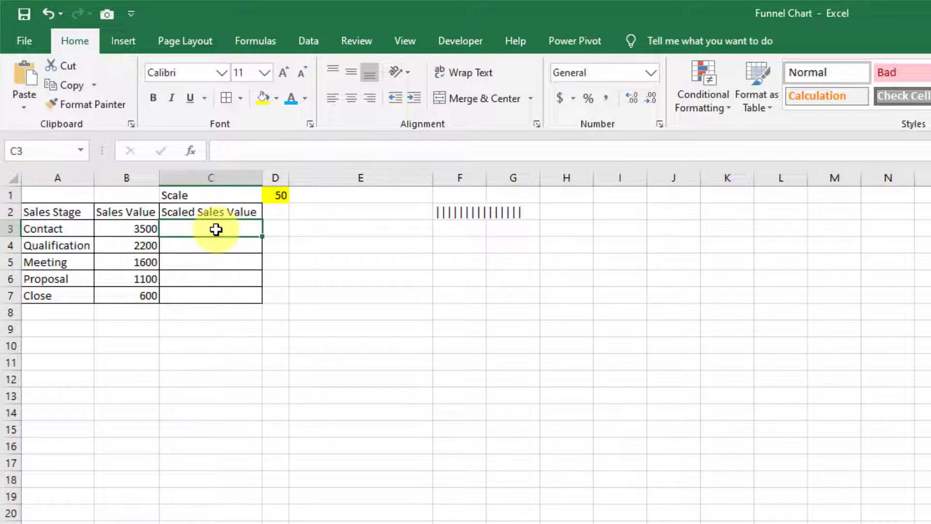
type("=")
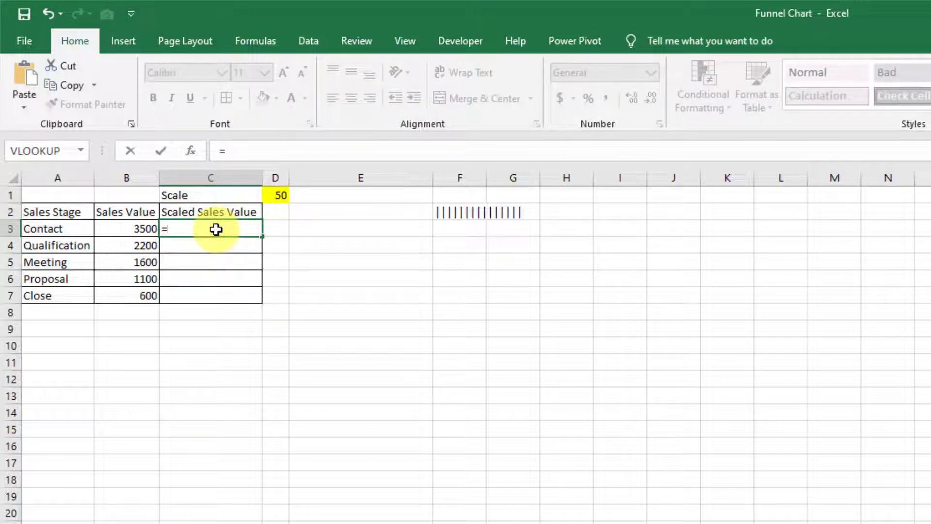
type("B3")
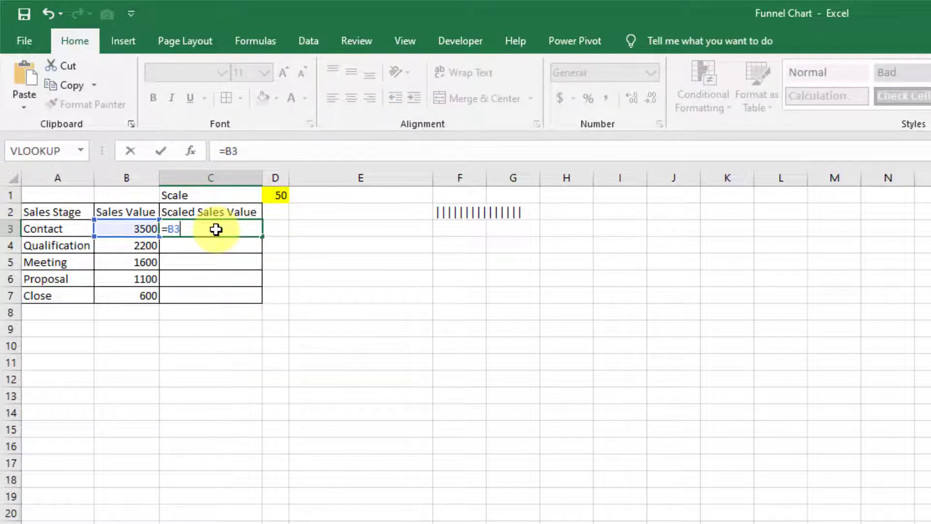
type("/$")
type("D$1")
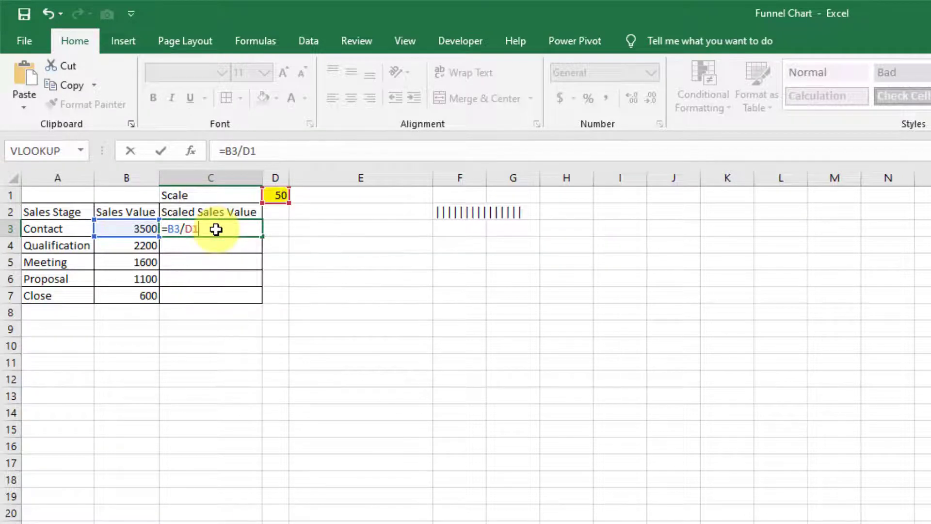
key("F4")
key("Return")
left_click(216, 229)
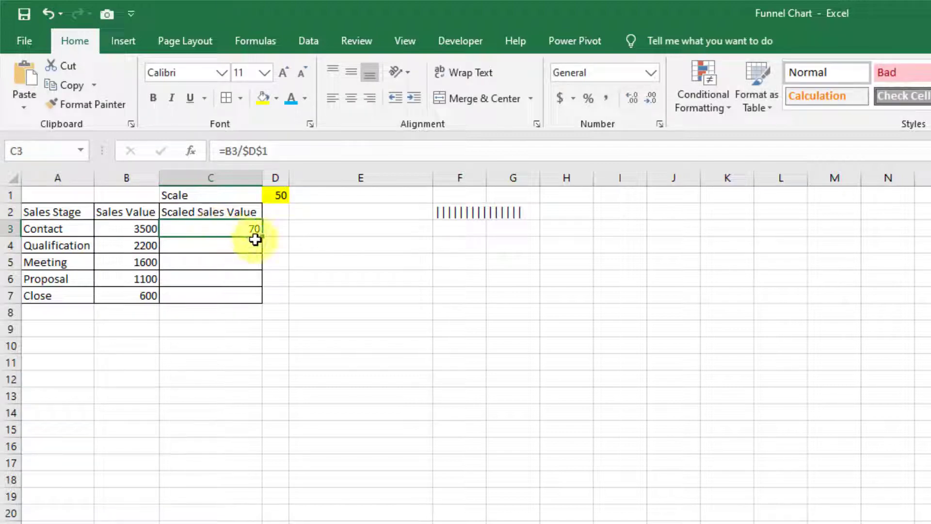
left_click_drag(264, 238, 264, 304)
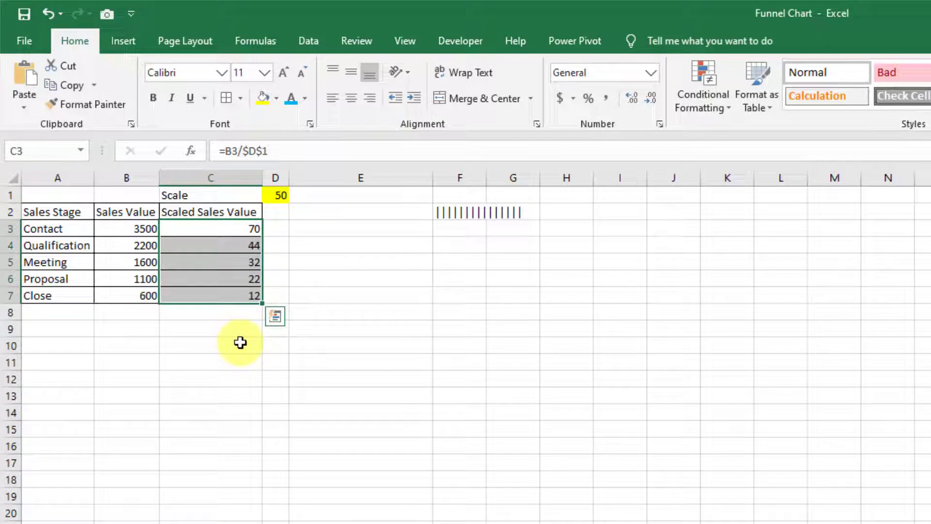
- Enter =REPT("|",C3) in E3, fill it down to E7, and clear the F2 sample
left_click(329, 228)
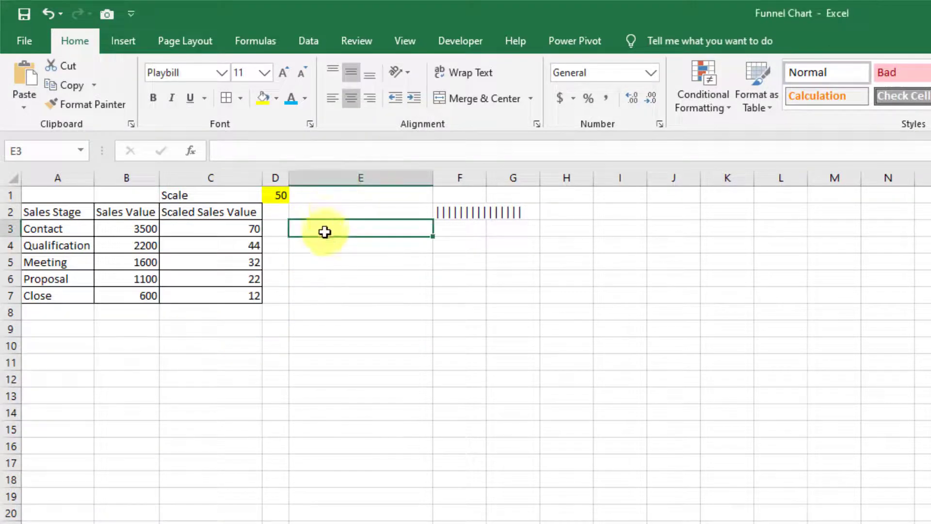
type("=RE")
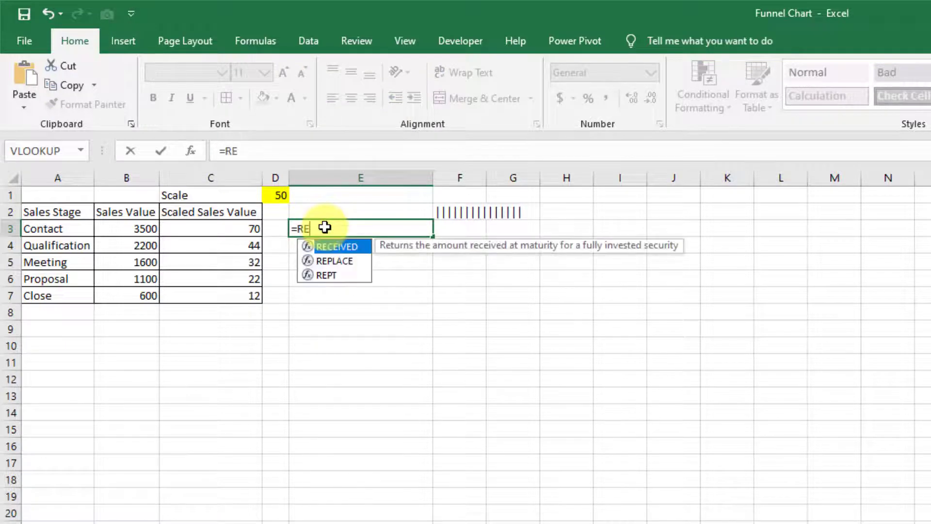
type("PT(")
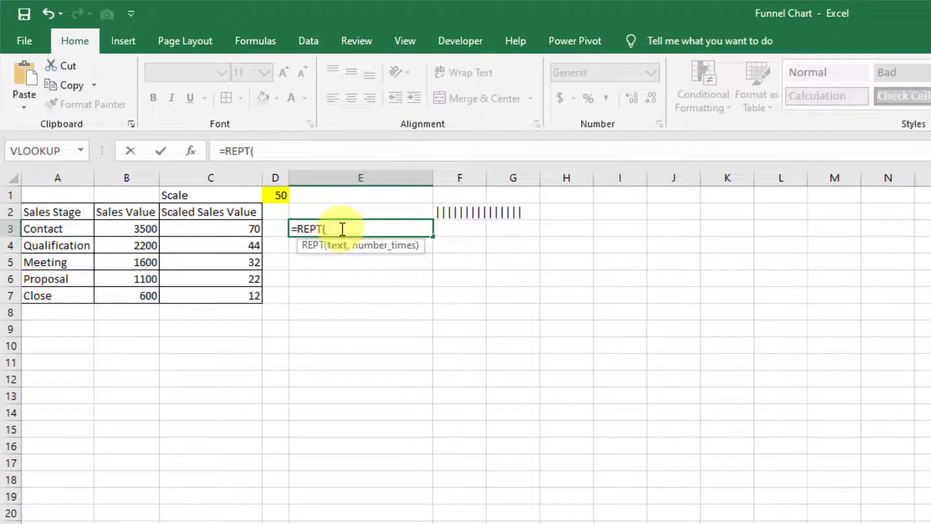
type("\"|\",")
left_click(221, 227)
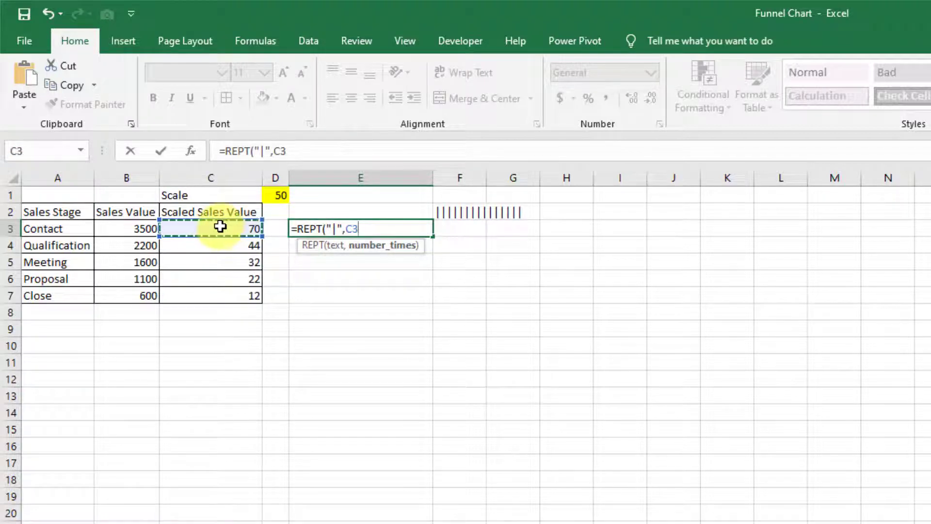
type(")")
key("Return")
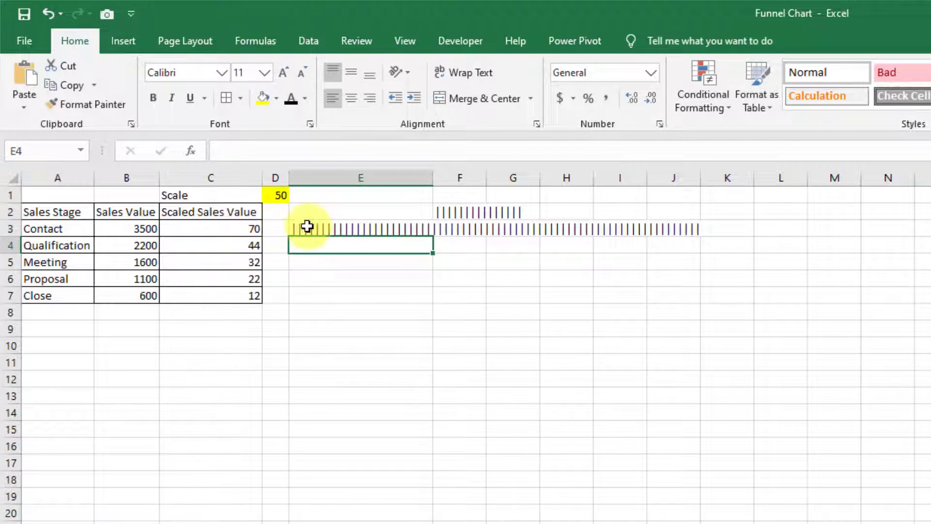
left_click(307, 228)
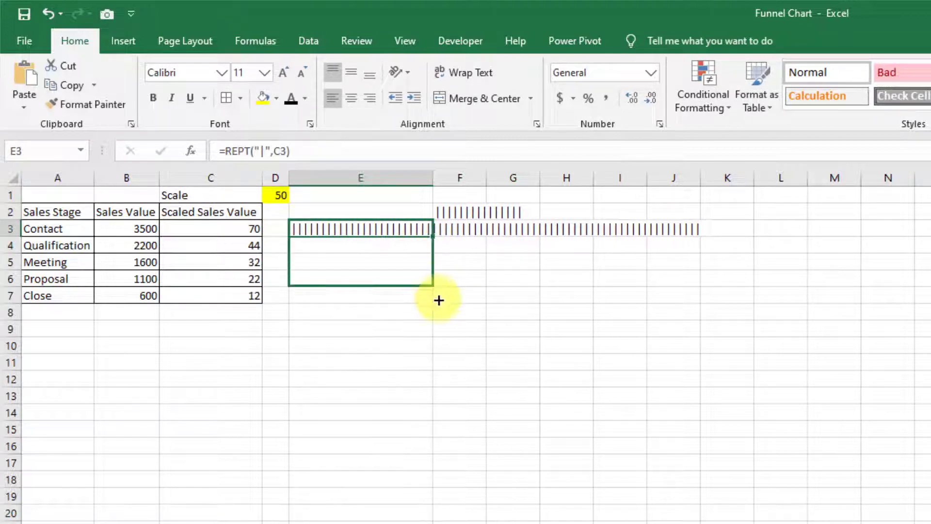
left_click_drag(431, 238, 436, 300)
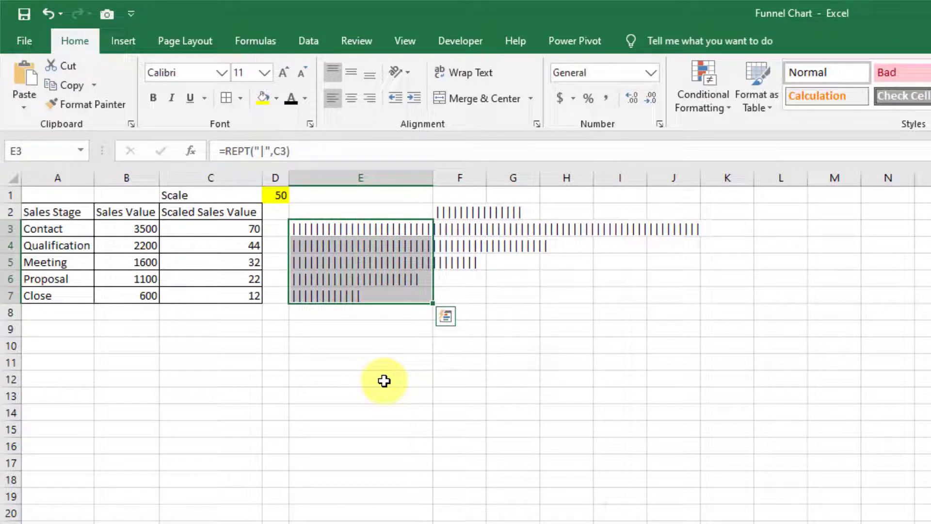
left_click(453, 212)
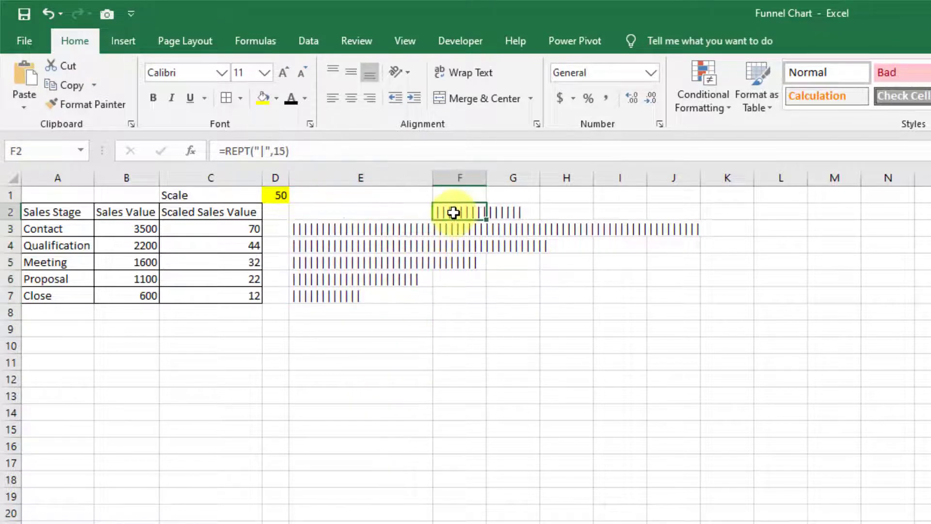
key("Delete")
- Set the font of the bar cells E3:E7 to Playbill
left_click(332, 314)
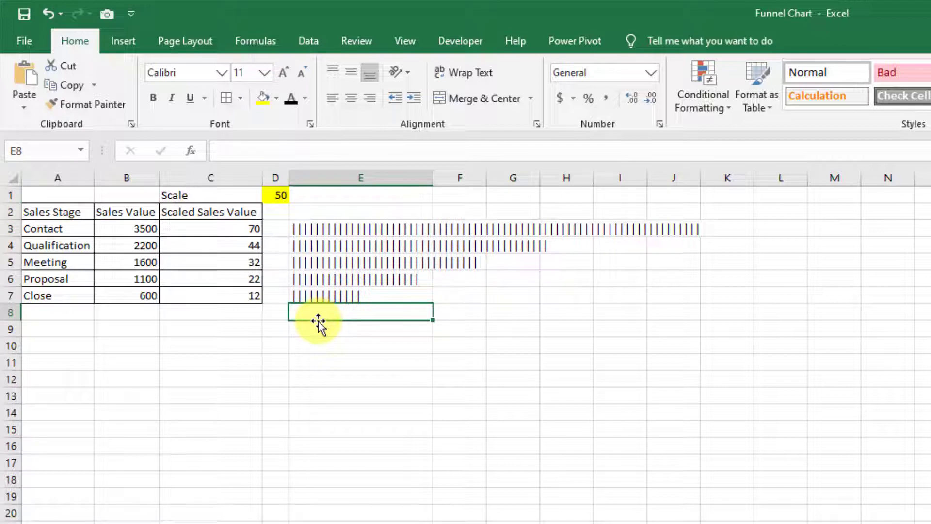
left_click_drag(316, 228, 326, 295)
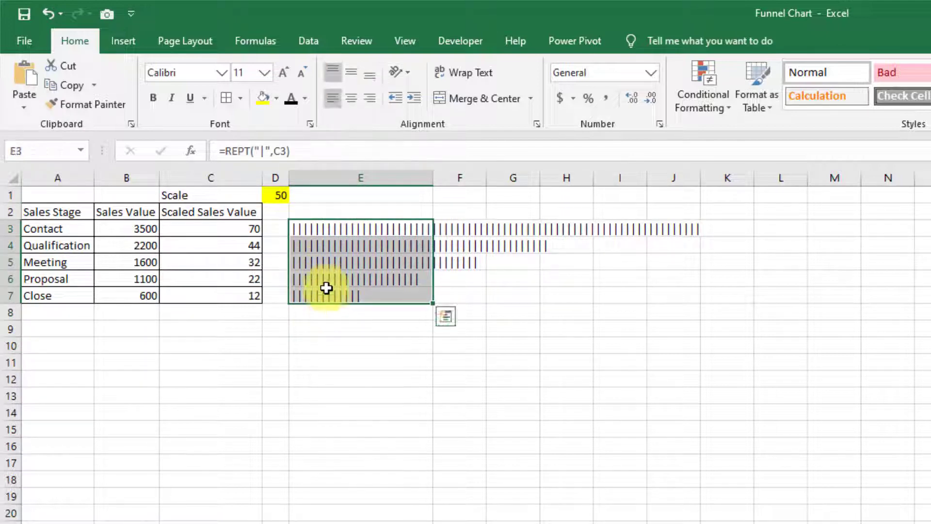
left_click(221, 73)
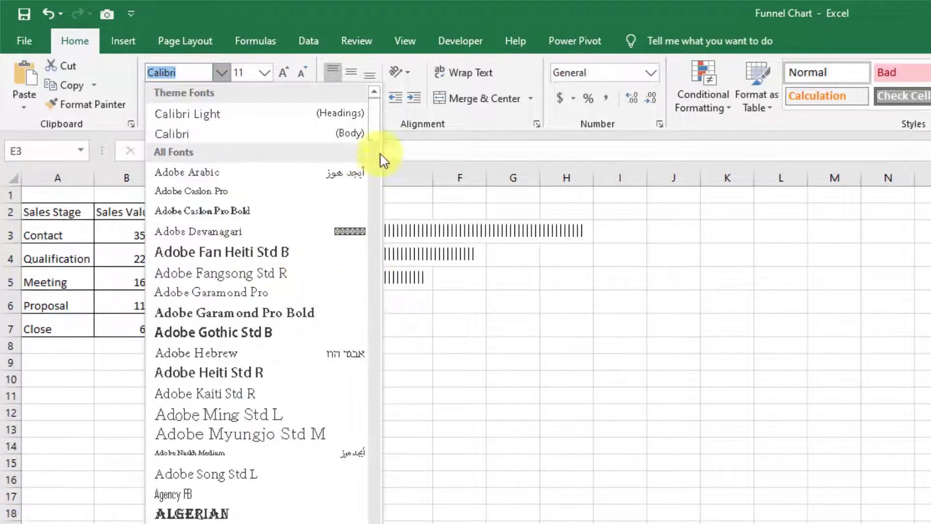
left_click_drag(375, 124, 403, 517)
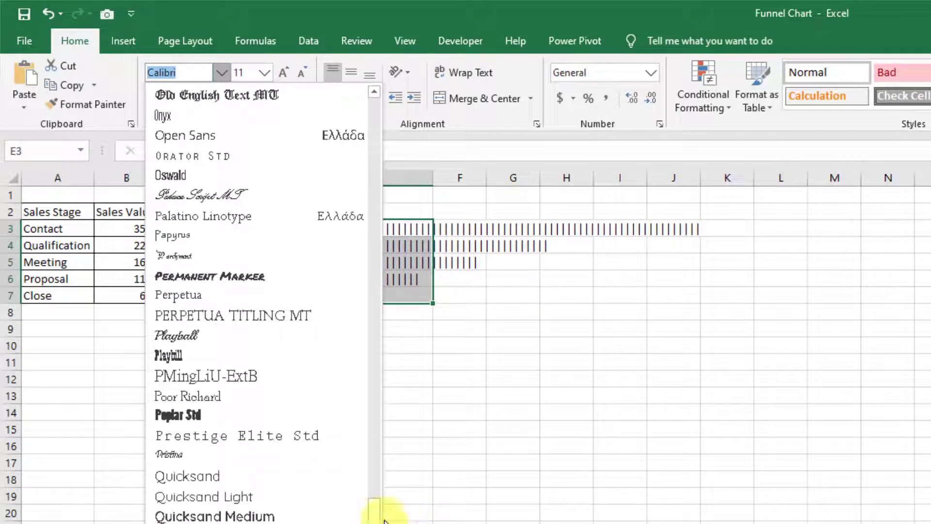
scroll(264, 480, "down", 5)
scroll(266, 482, "up", 6)
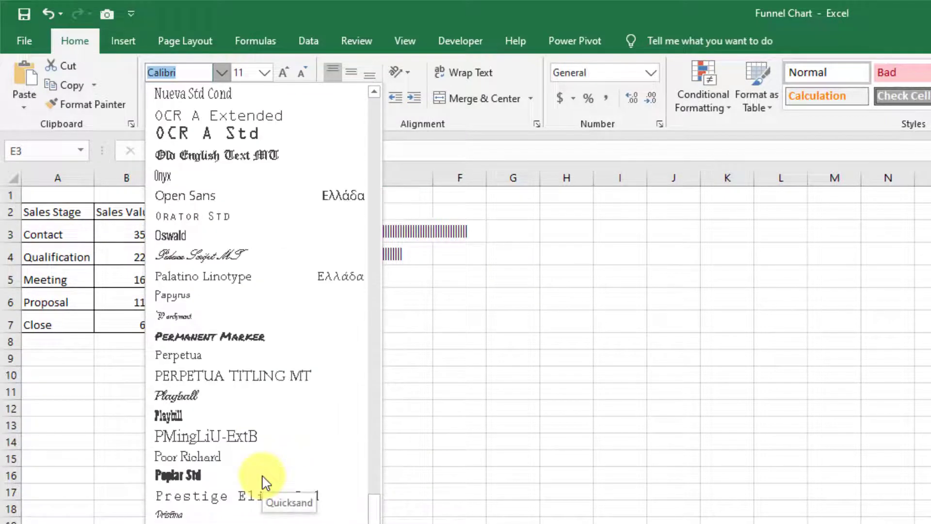
scroll(228, 492, "up", 1)
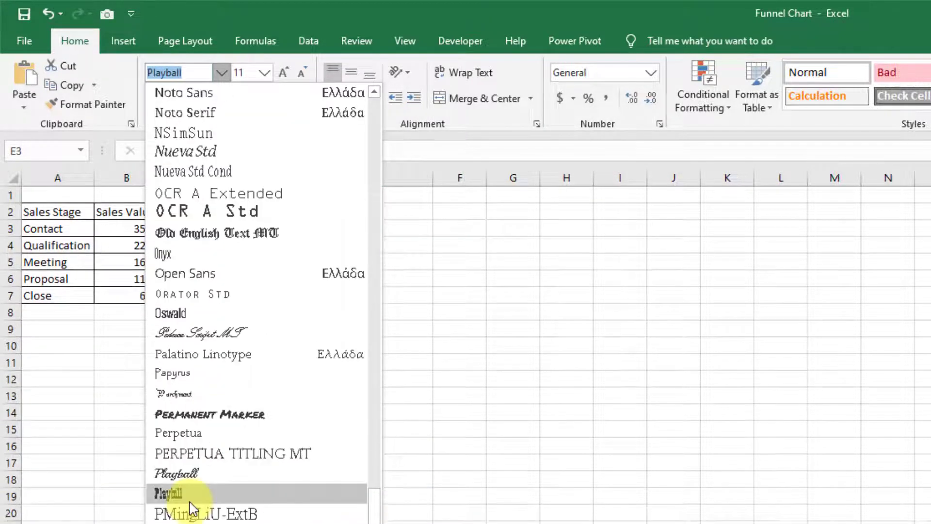
left_click(188, 495)
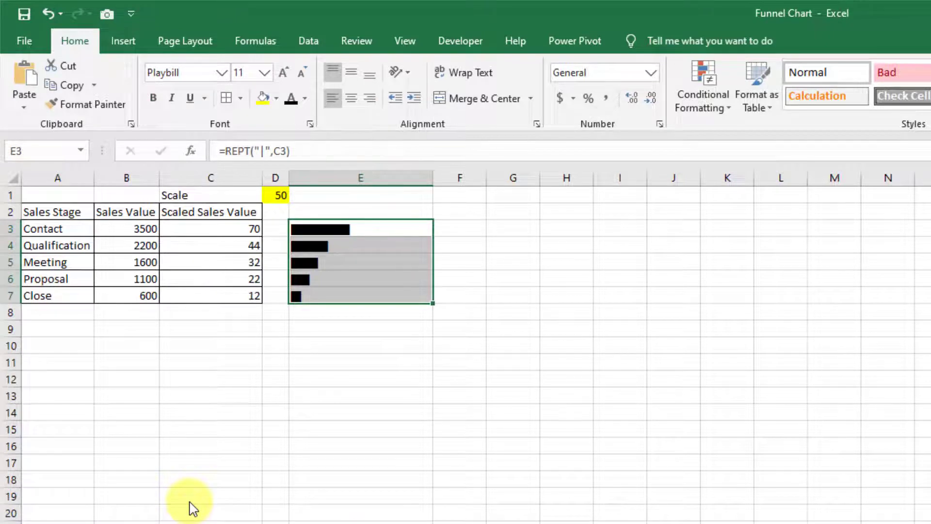
- Centre the bars in E3:E7 horizontally and vertically, and change the Scale in D1 to 25
left_click(352, 98)
left_click(354, 79)
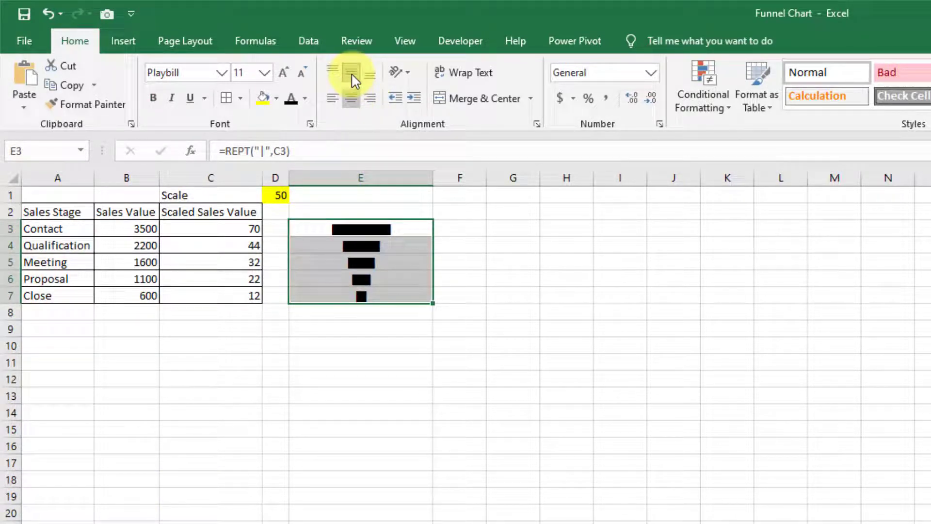
left_click(278, 197)
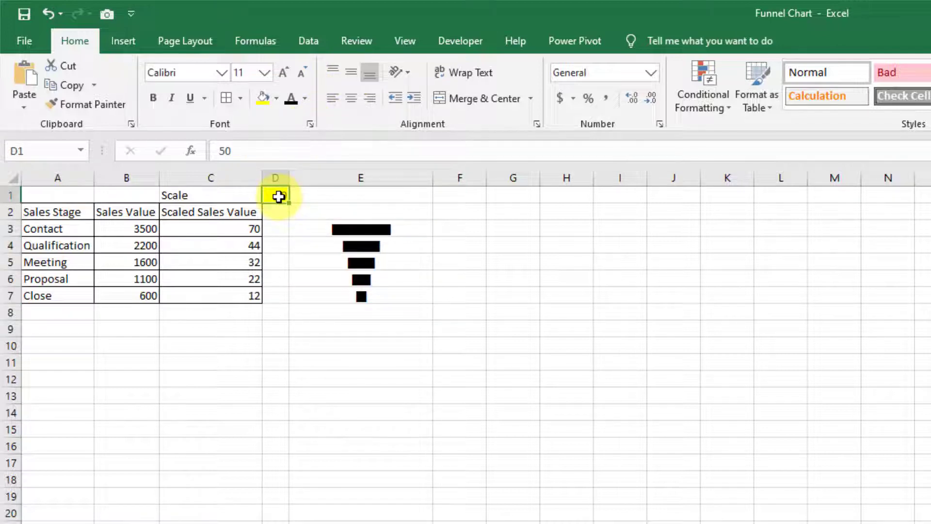
type("25")
key("Return")
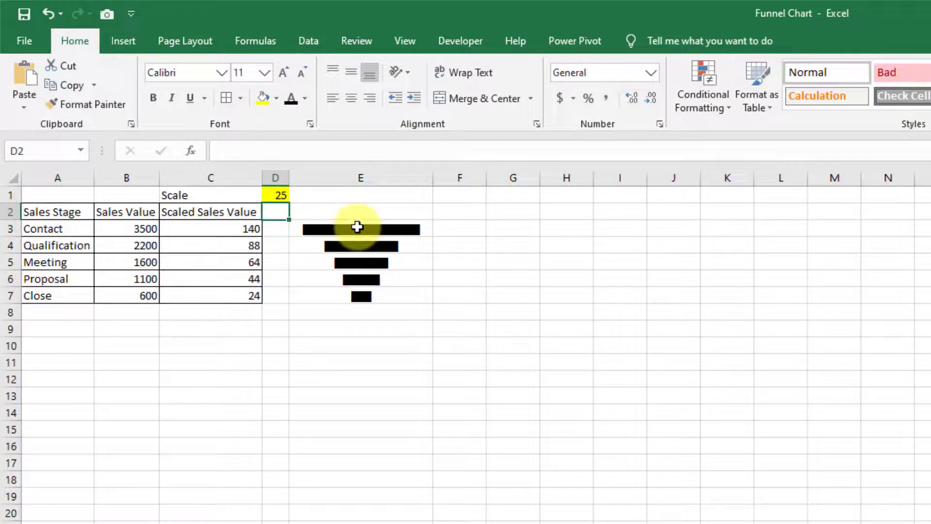
- Colour the funnel bars in E3:E7 blue
left_click_drag(357, 225, 364, 291)
left_click(304, 98)
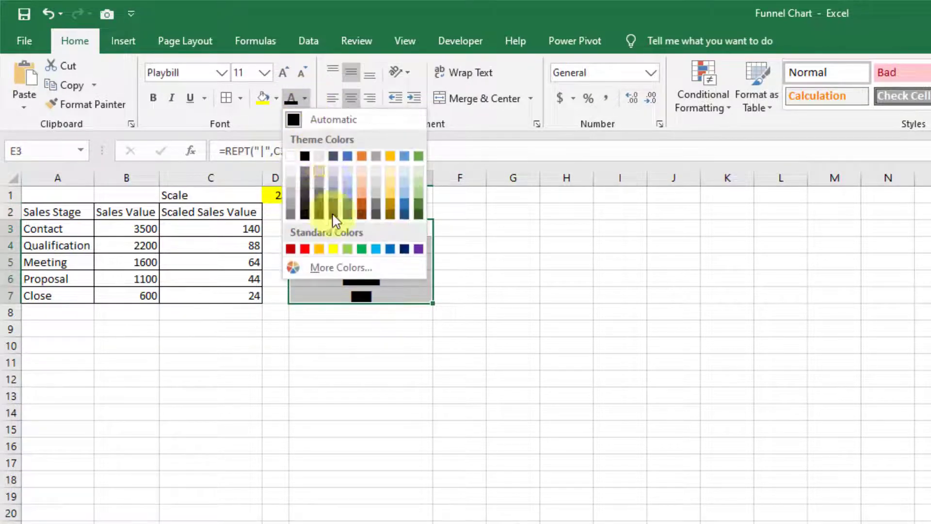
left_click(376, 249)
left_click(326, 410)
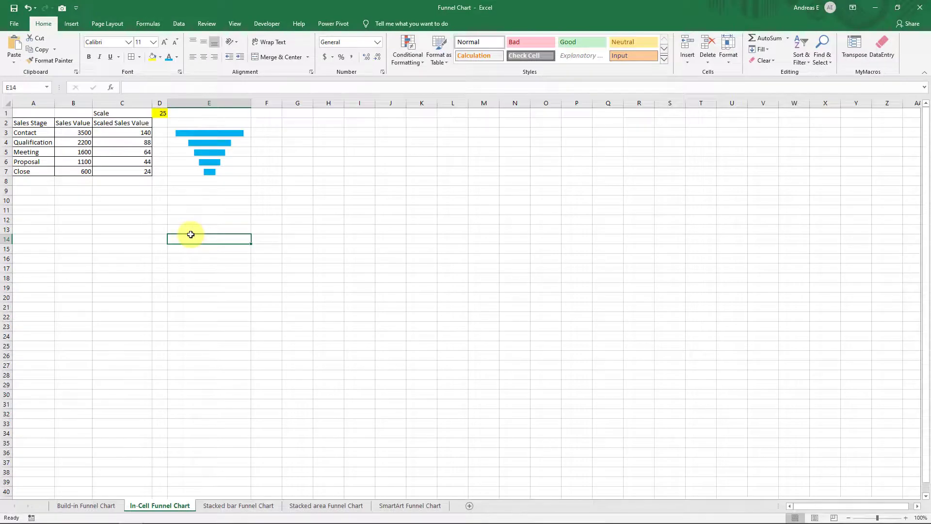
- Go to the Stacked bar Funnel Chart sheet
left_click(238, 505)
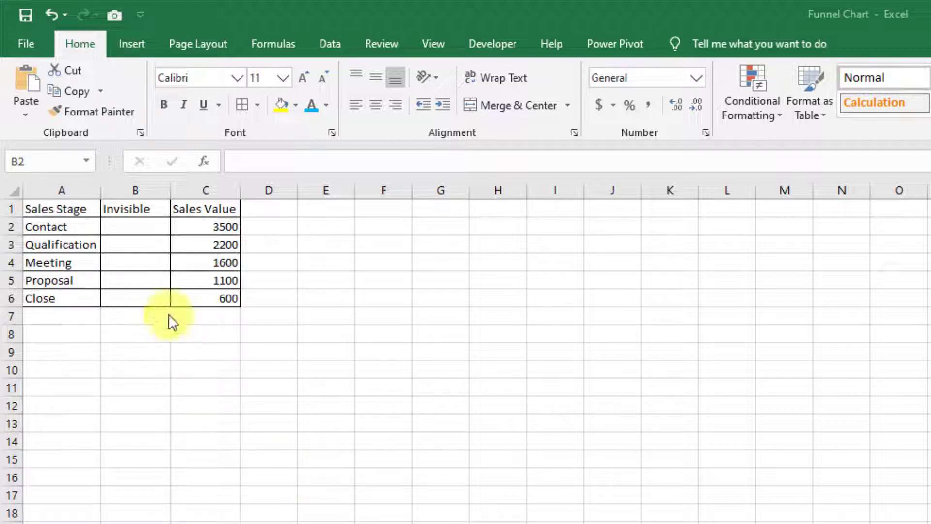
left_click_drag(135, 224, 145, 296)
key("F2")
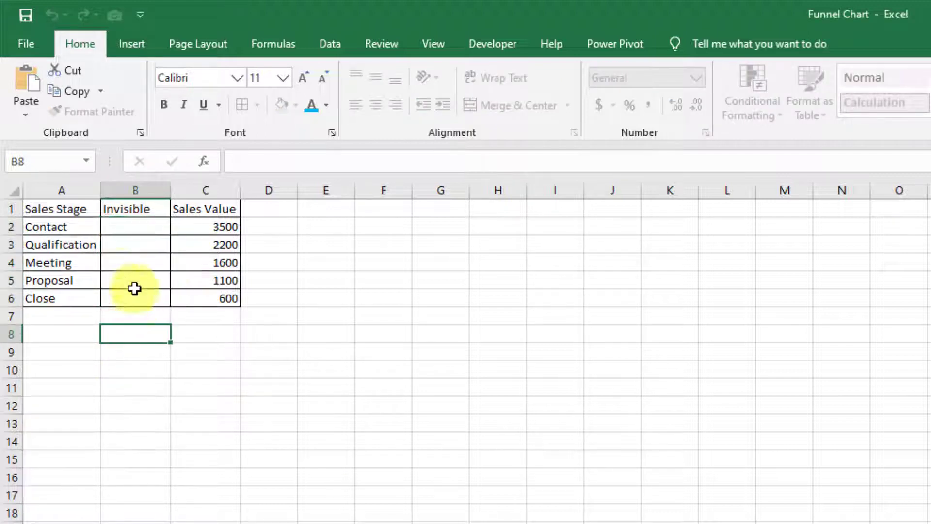
left_click(123, 224)
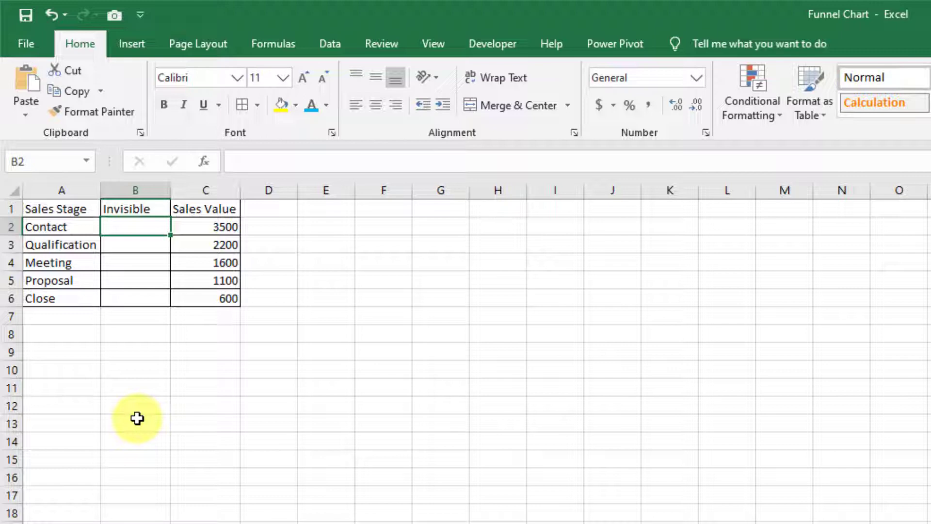
- Enter =(MAX($C$2:$C$6)-C2)/2 in B2 and fill it down to B6, giving 0 to 1450
type("=(")
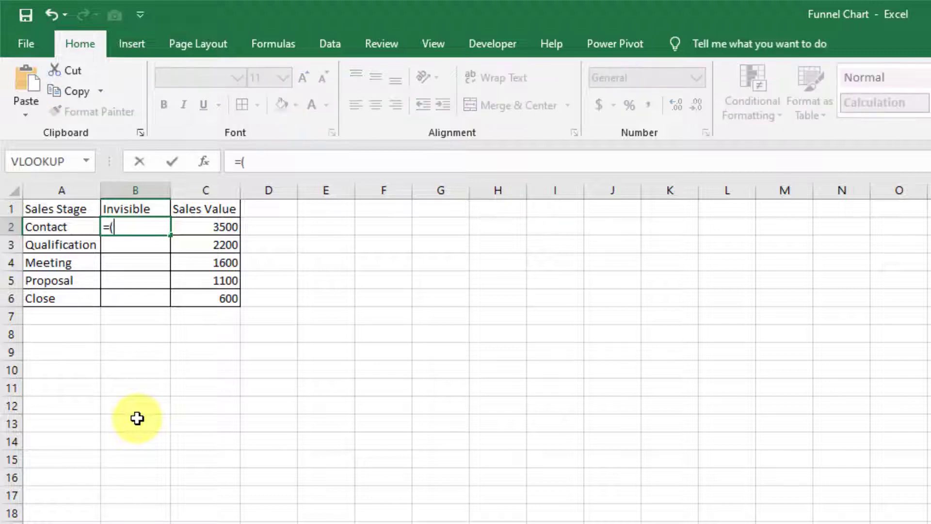
type("MAX(")
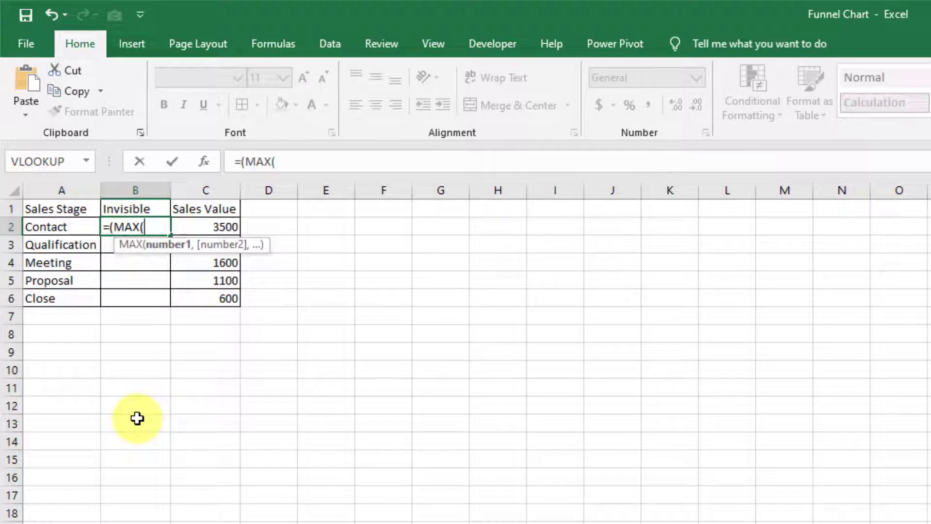
type("C2:")
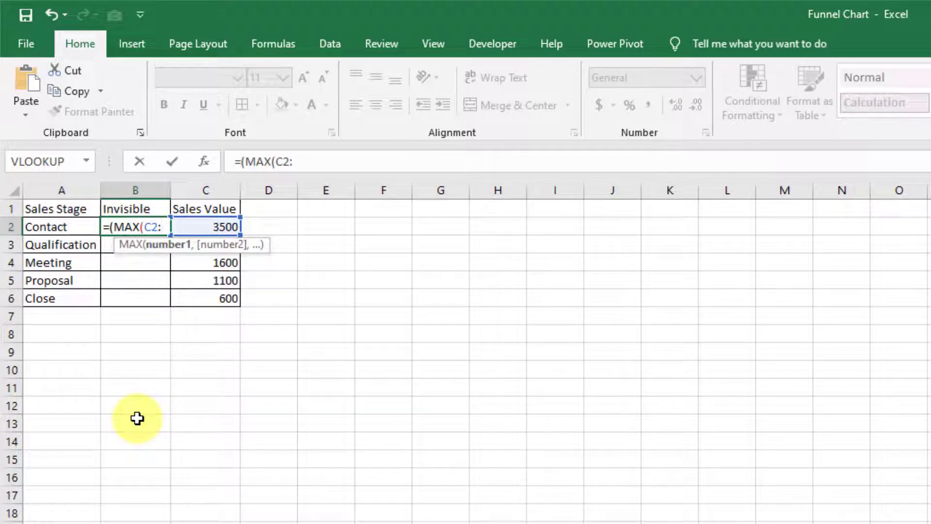
type("C6")
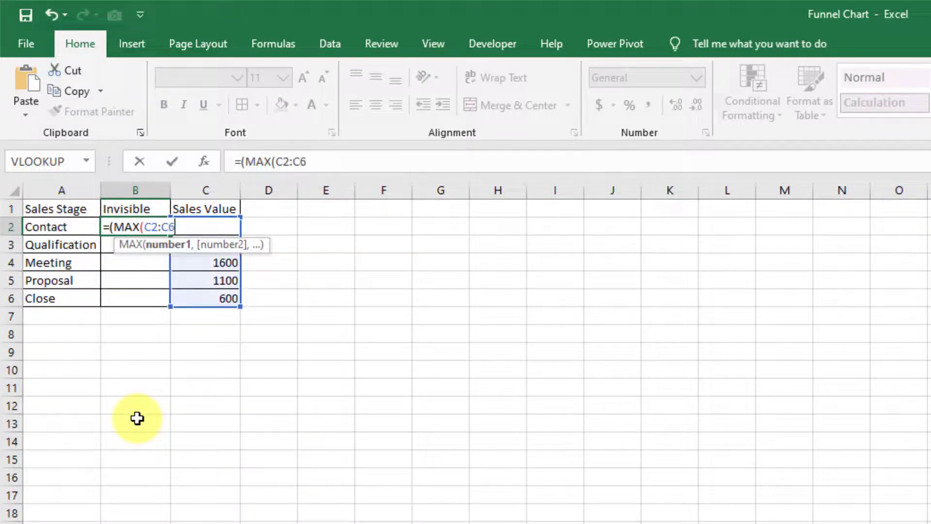
key("F4")
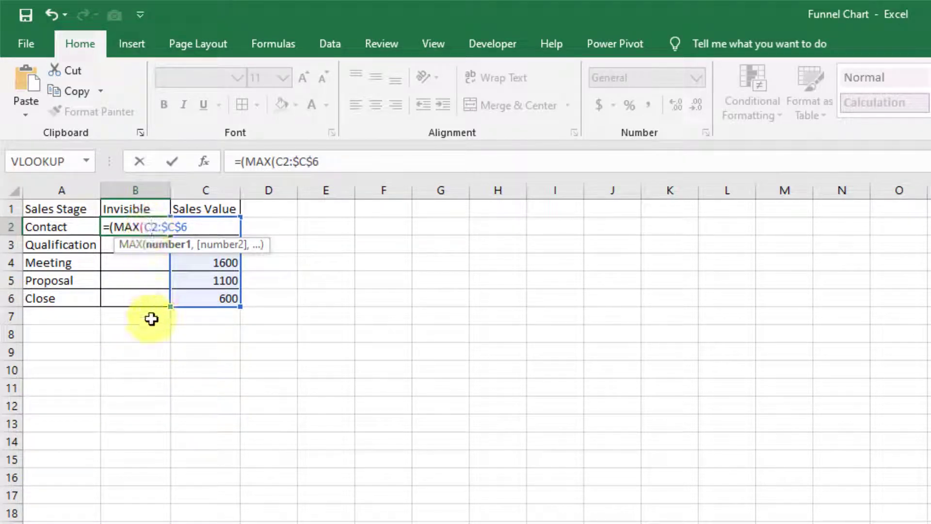
key("F4")
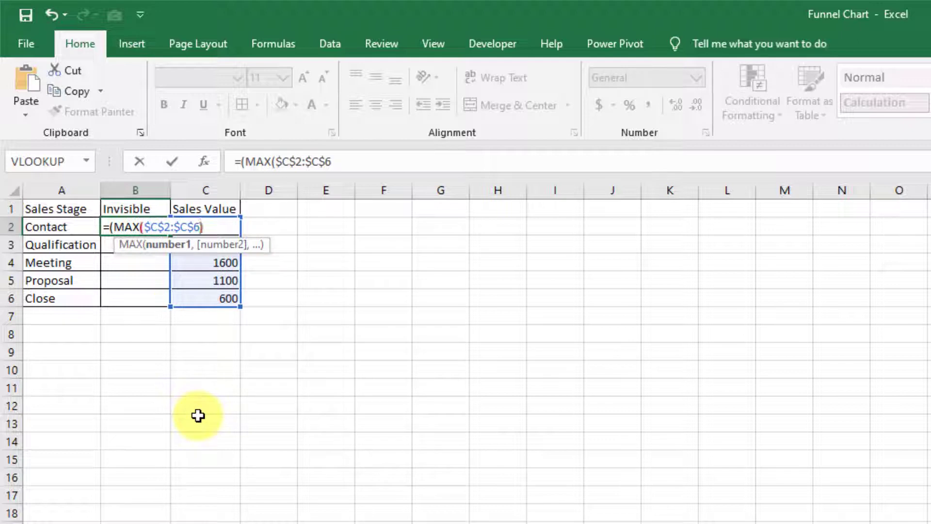
type(")-C2")
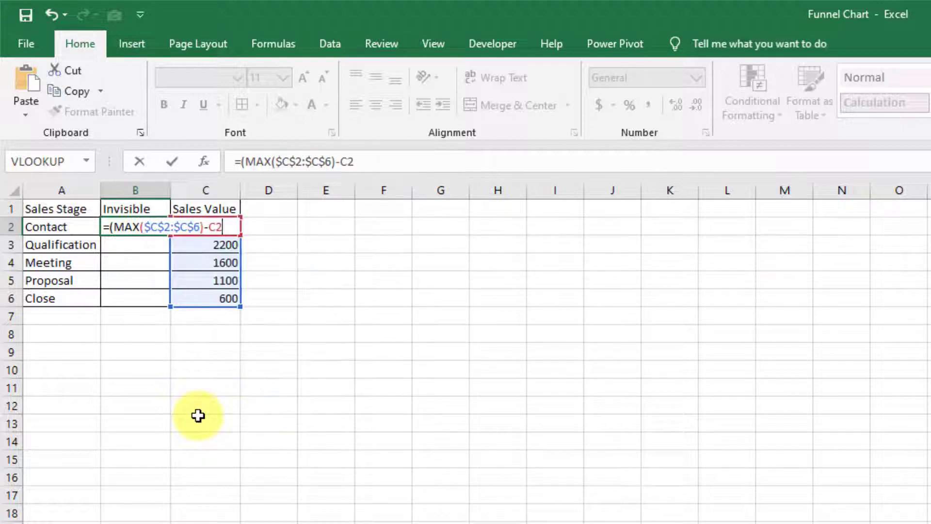
type(")/2")
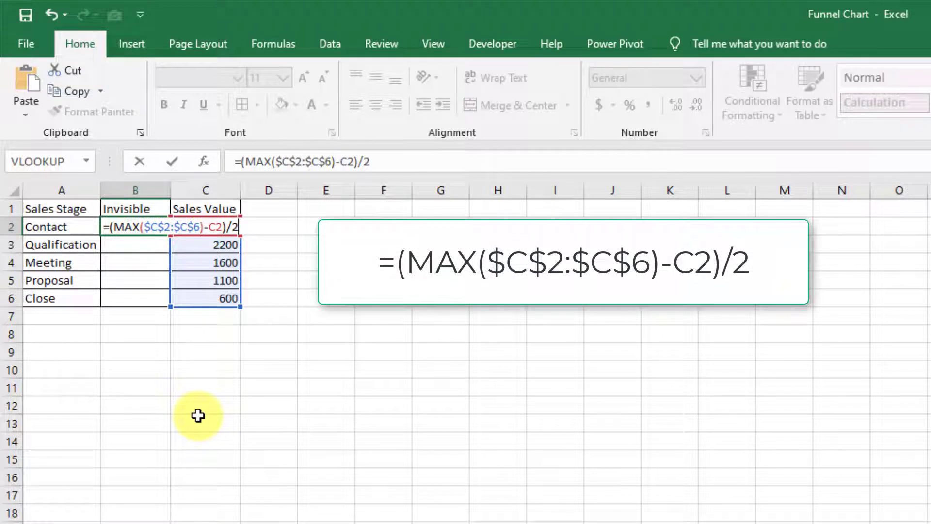
key("Return")
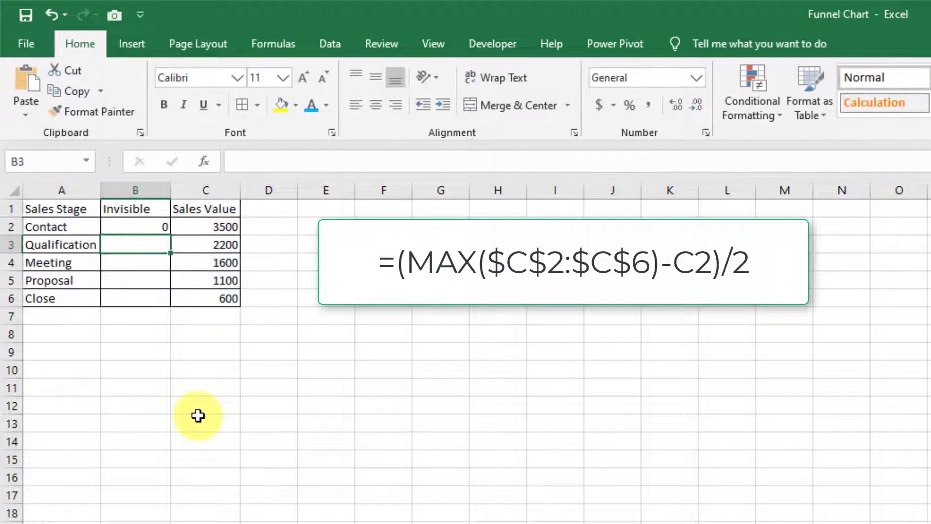
left_click(146, 227)
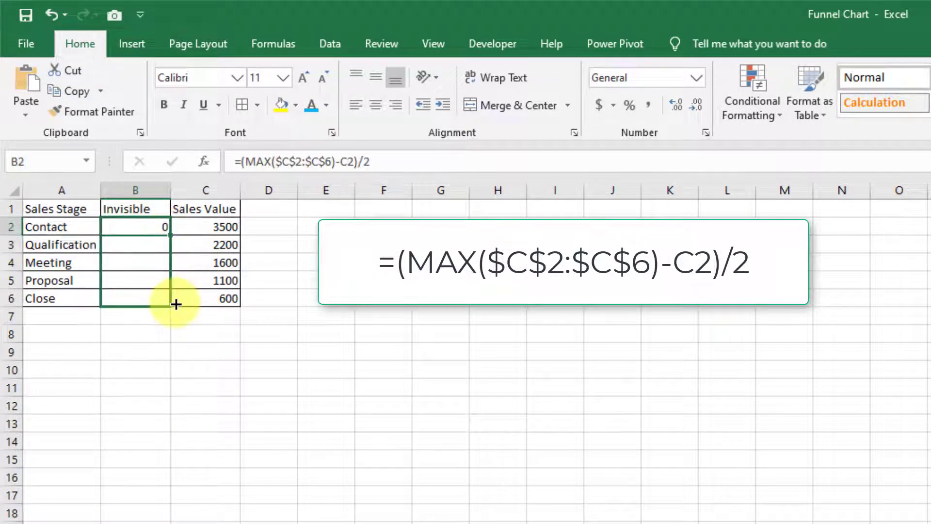
left_click_drag(169, 235, 177, 304)
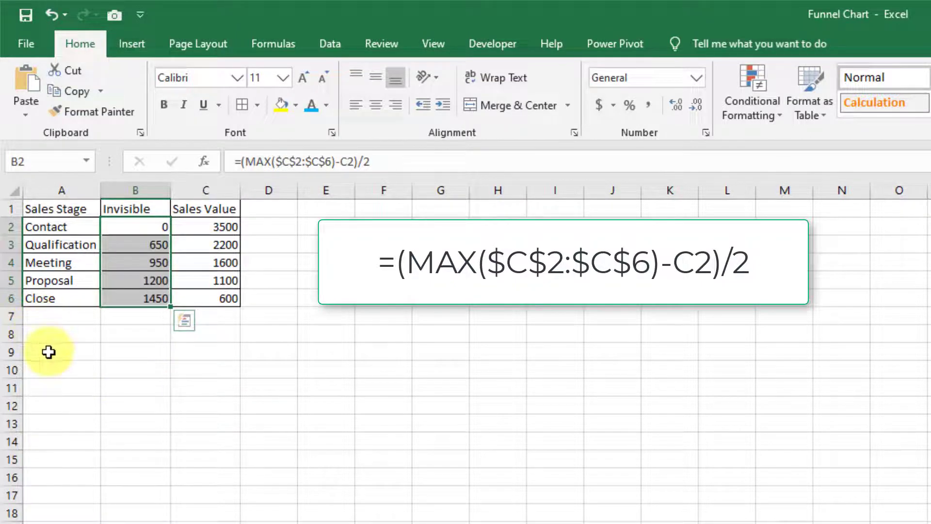
left_click(38, 374)
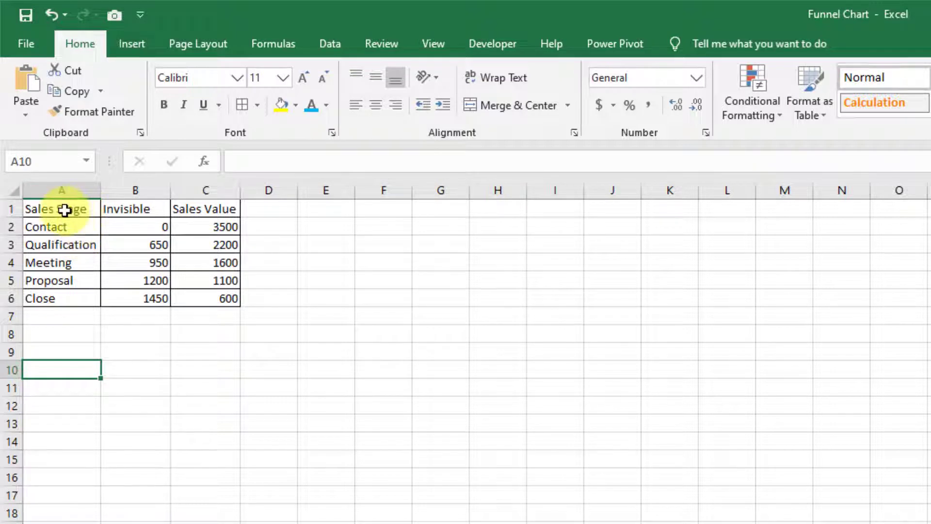
- Insert a 2-D stacked bar chart of A1:C6, then move and enlarge it beside the table
mouse_move(65, 207)
left_mouse_down()
mouse_move(173, 291)
mouse_move(205, 302)
left_mouse_up()
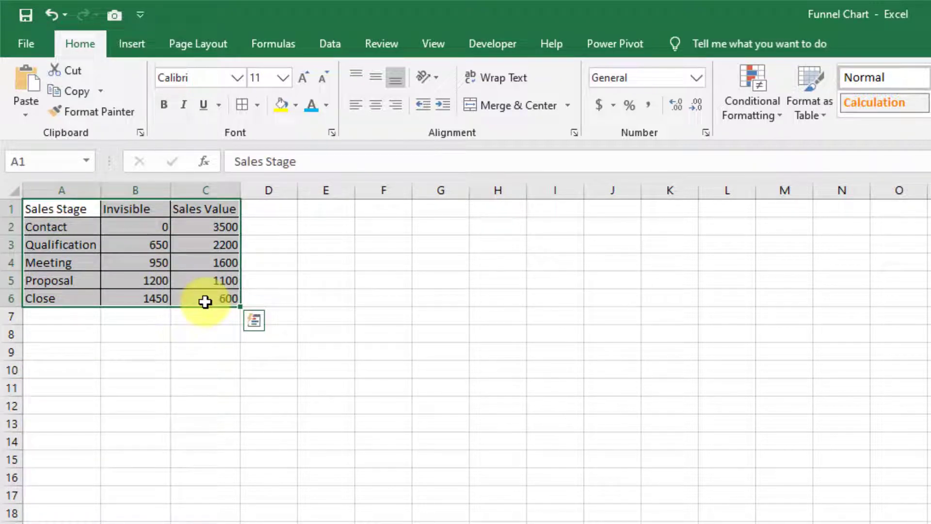
left_click(140, 43)
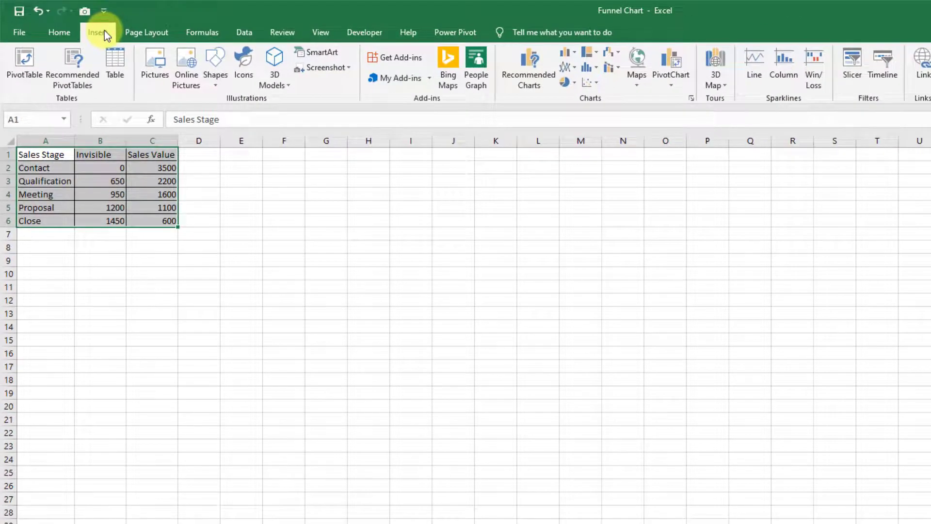
left_click(575, 54)
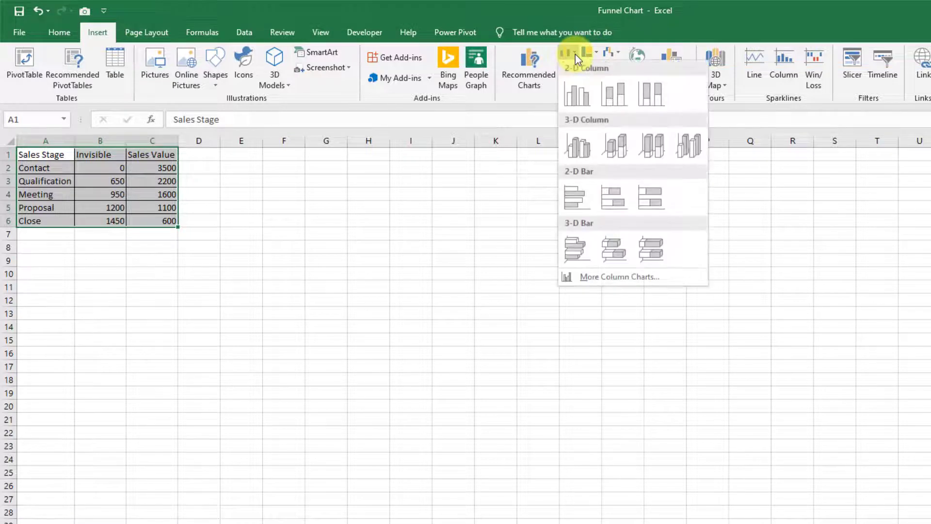
left_click(630, 199)
mouse_move(693, 304)
left_mouse_down()
mouse_move(492, 205)
mouse_move(435, 137)
left_mouse_up()
mouse_move(538, 341)
left_mouse_down()
mouse_move(613, 413)
mouse_move(674, 409)
left_mouse_up()
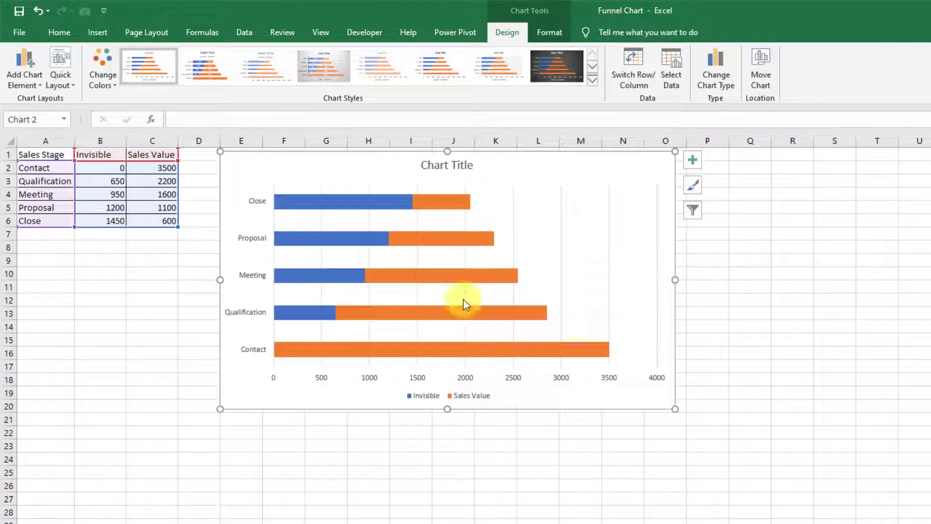
- Delete the bar chart's title, legend and vertical gridlines
left_click(461, 167)
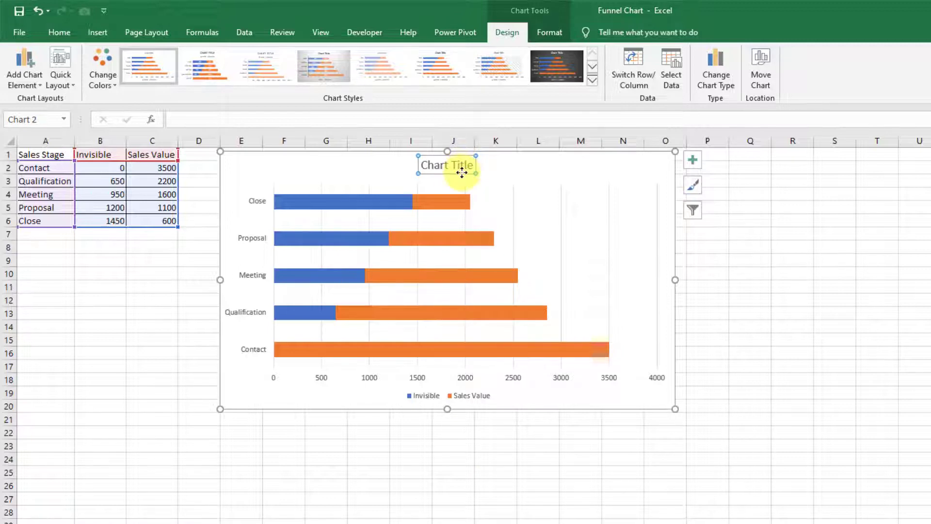
key("Delete")
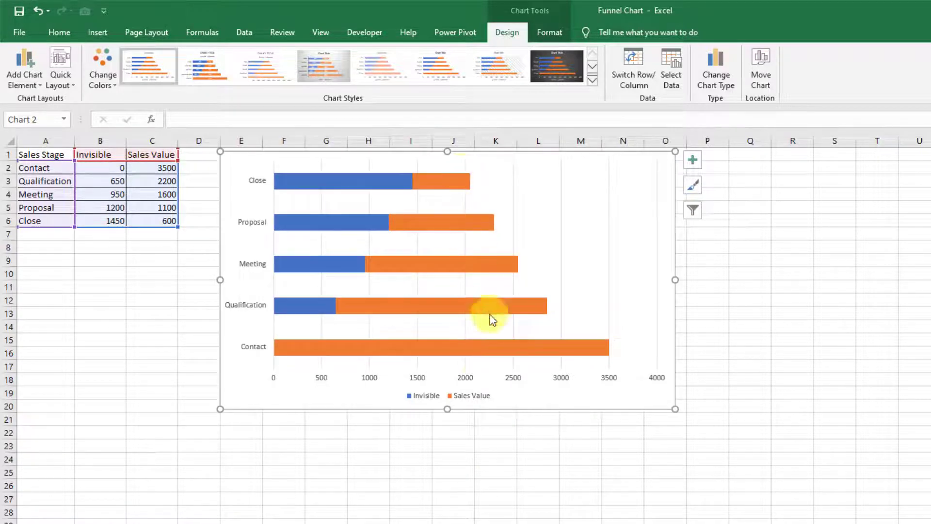
left_click(475, 396)
key("Delete")
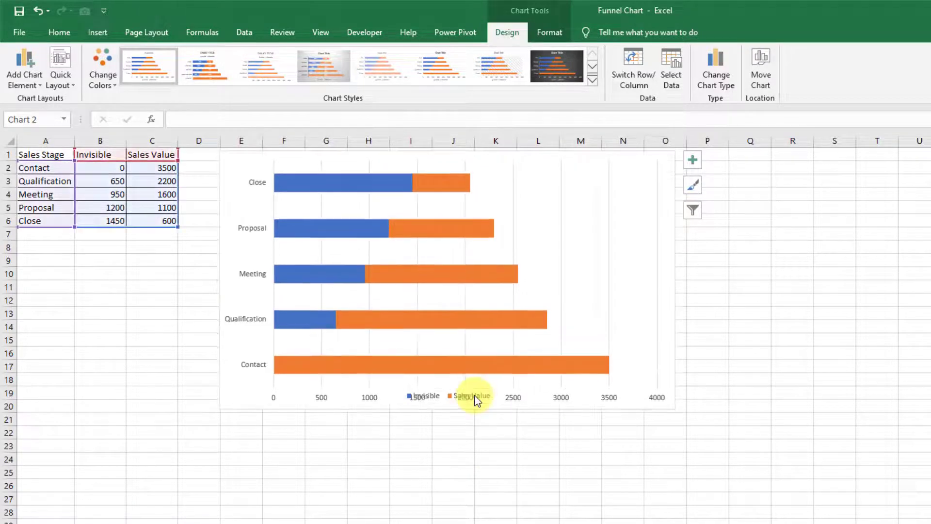
left_click(561, 238)
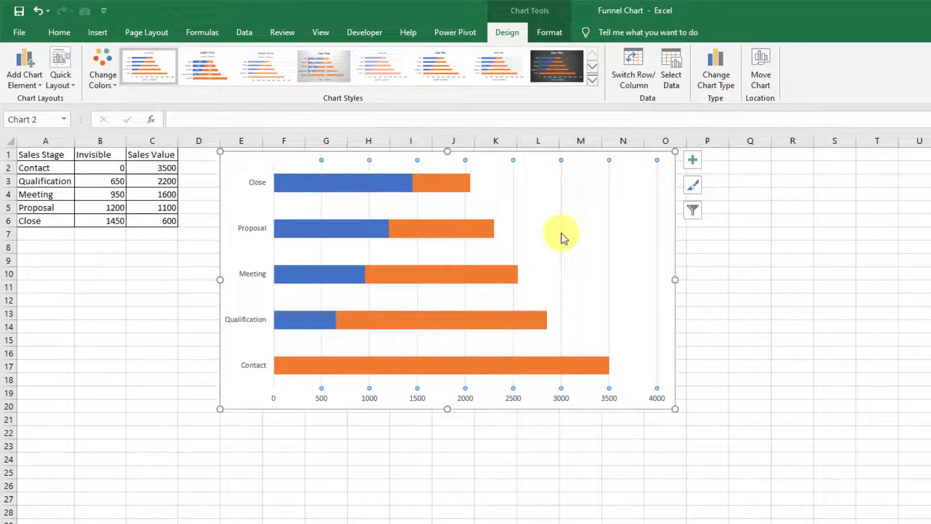
key("Delete")
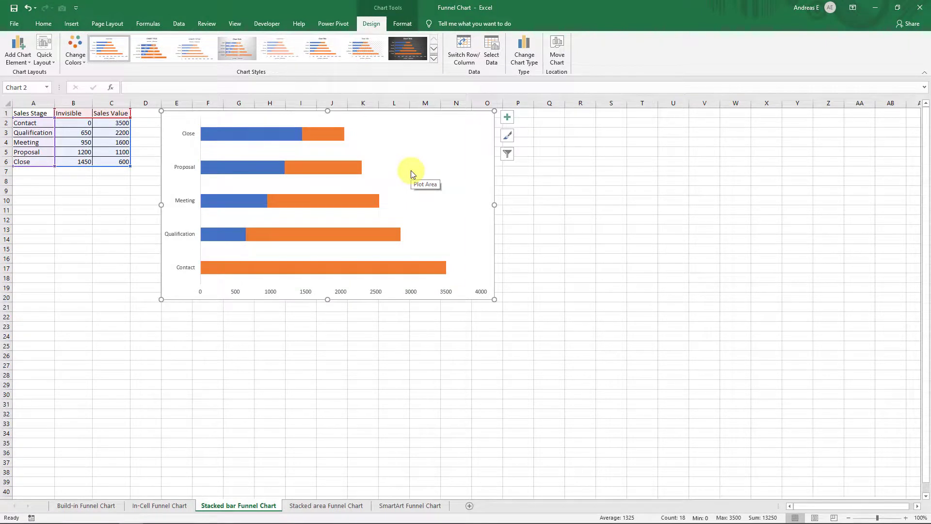
- Change the horizontal value axis maximum from 4000 to 3500
right_click(313, 292)
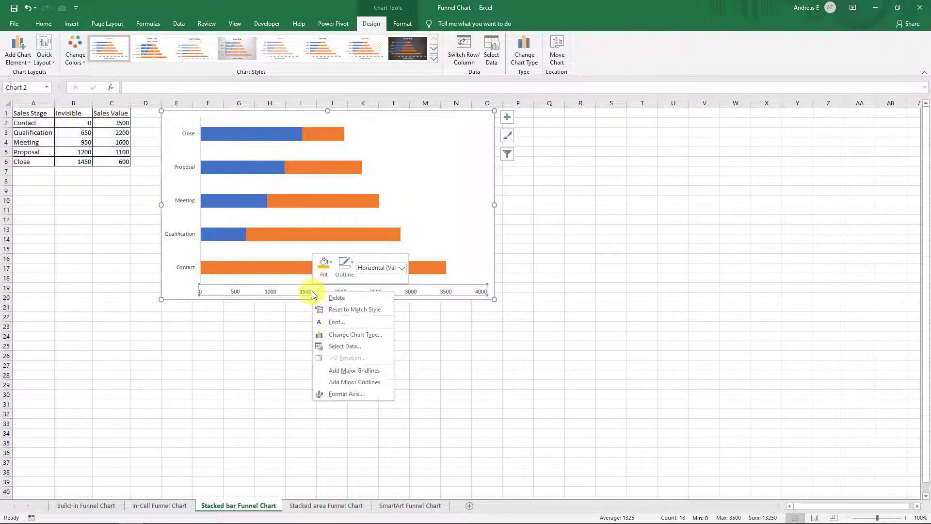
left_click(388, 397)
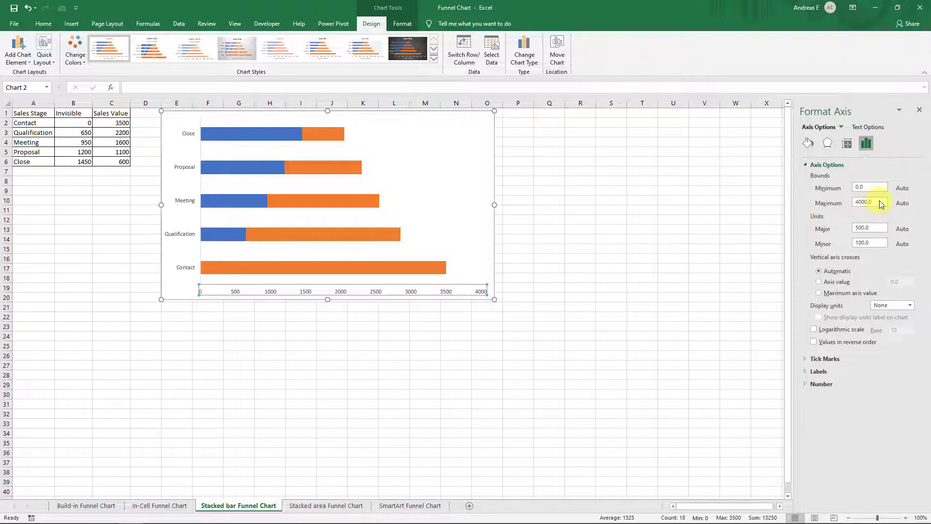
left_click_drag(879, 203, 825, 206)
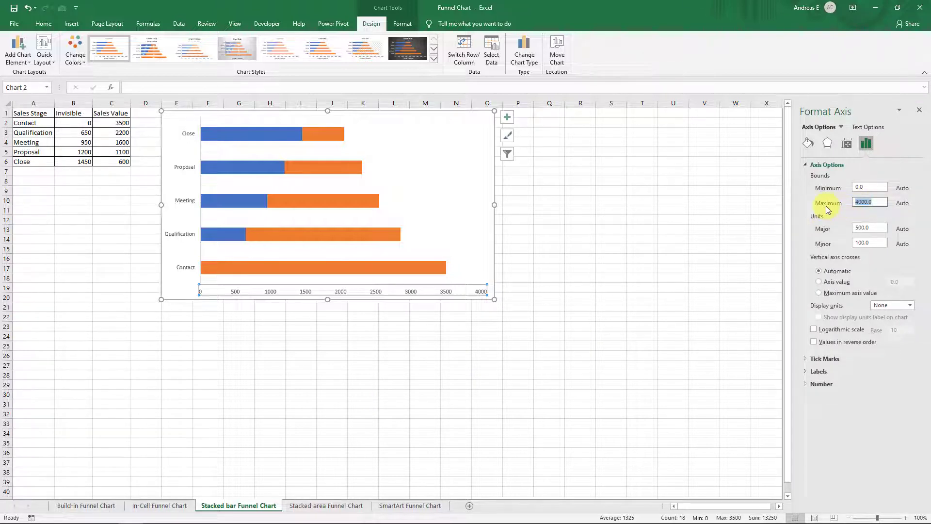
type("3500")
left_click(870, 187)
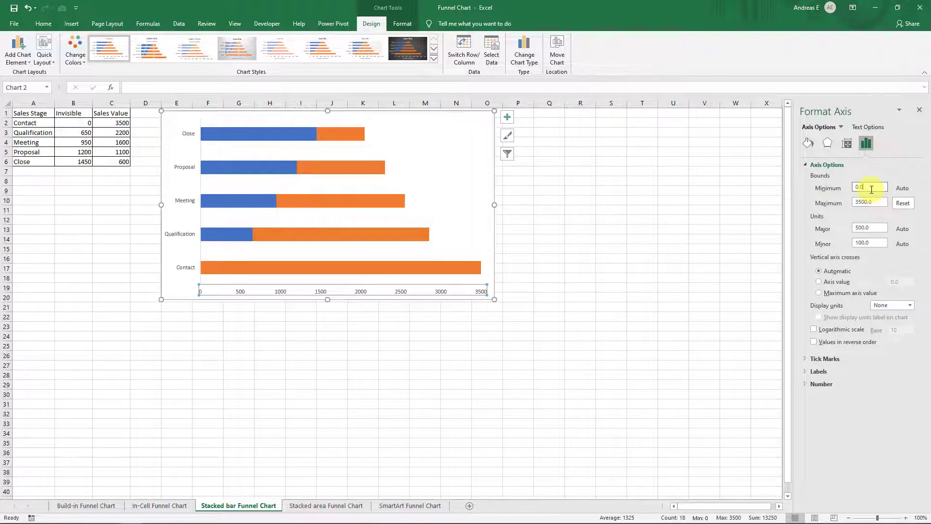
left_click(919, 110)
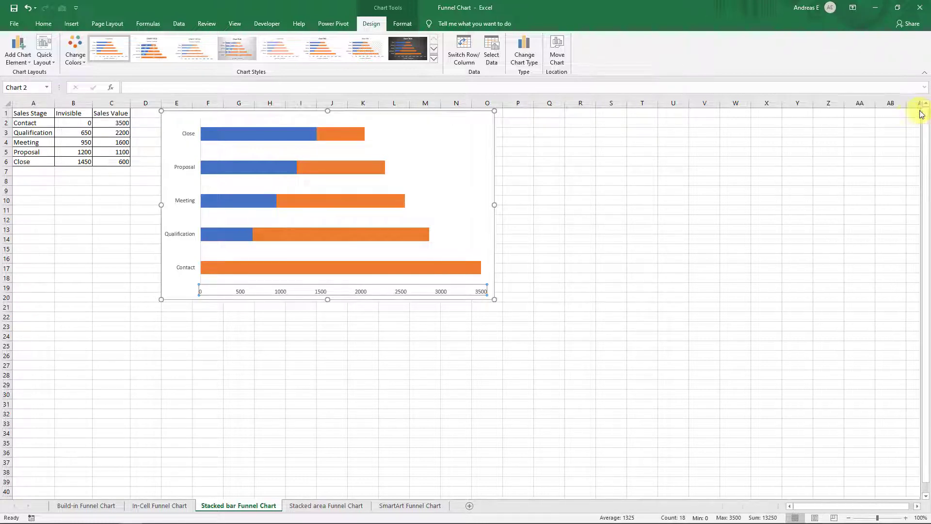
- Delete the horizontal value axis from the chart
left_click(338, 337)
left_click(341, 296)
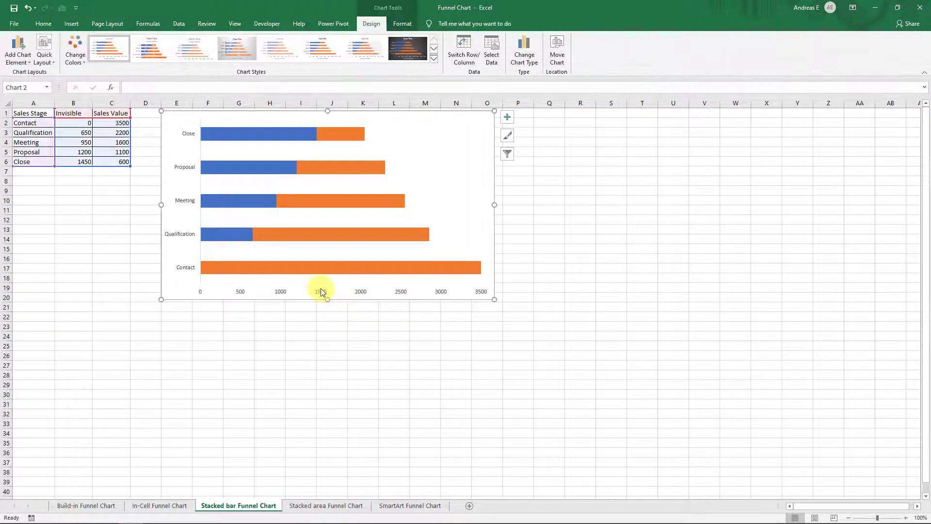
left_click(321, 291)
key("Delete")
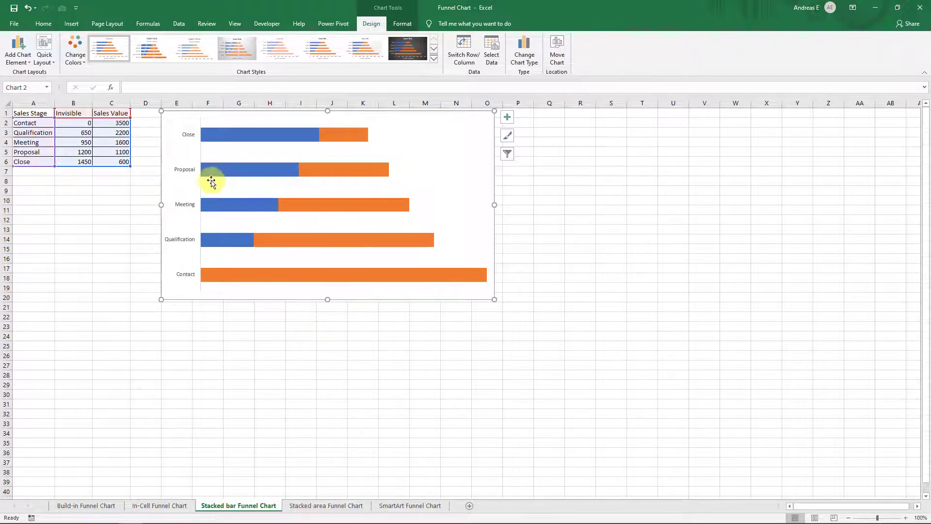
- Set the vertical category axis to categories in reverse order, putting Contact on top
right_click(180, 172)
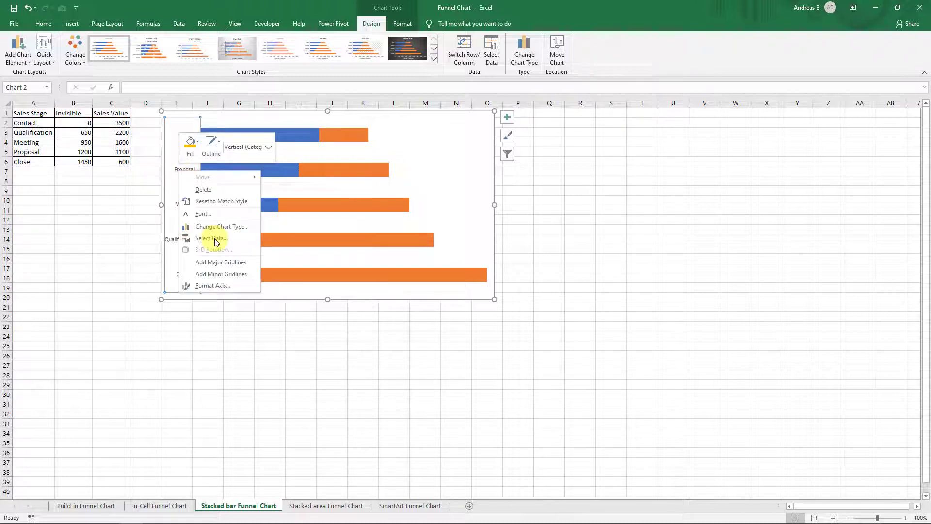
left_click(214, 285)
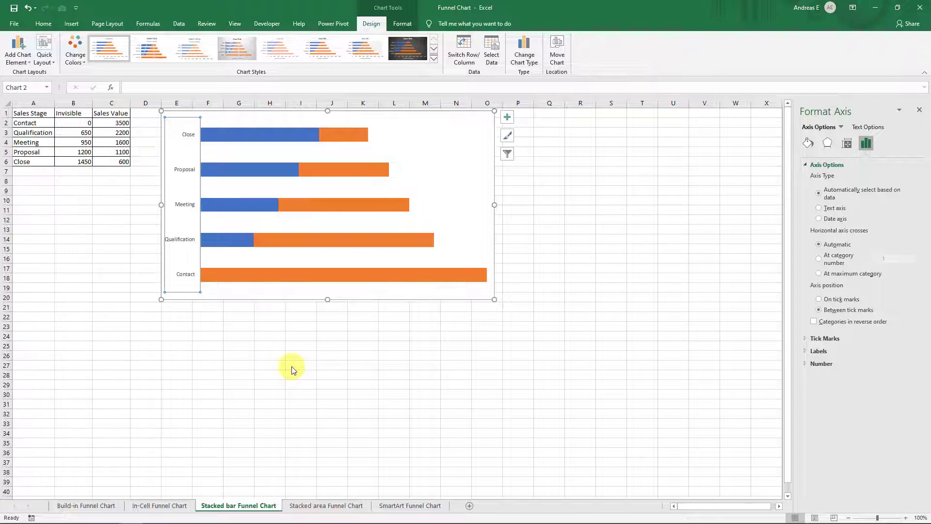
left_click(813, 321)
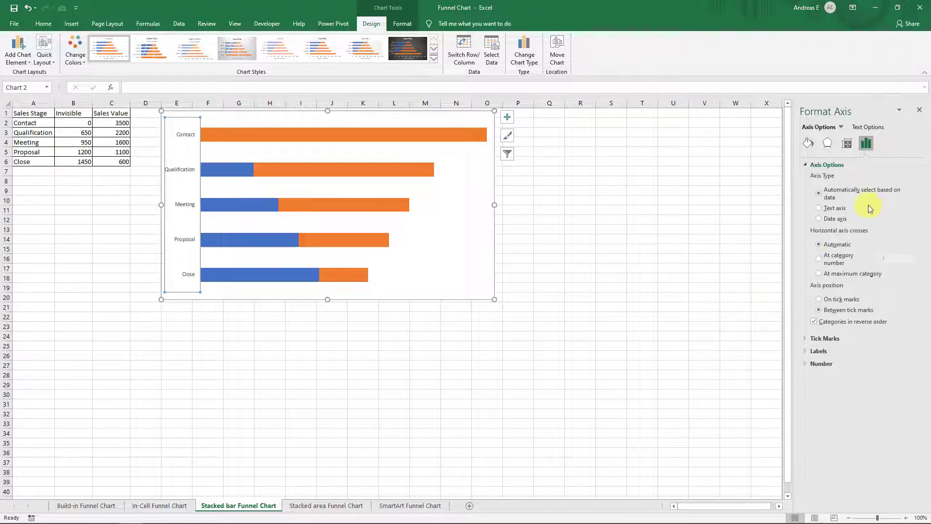
left_click(919, 110)
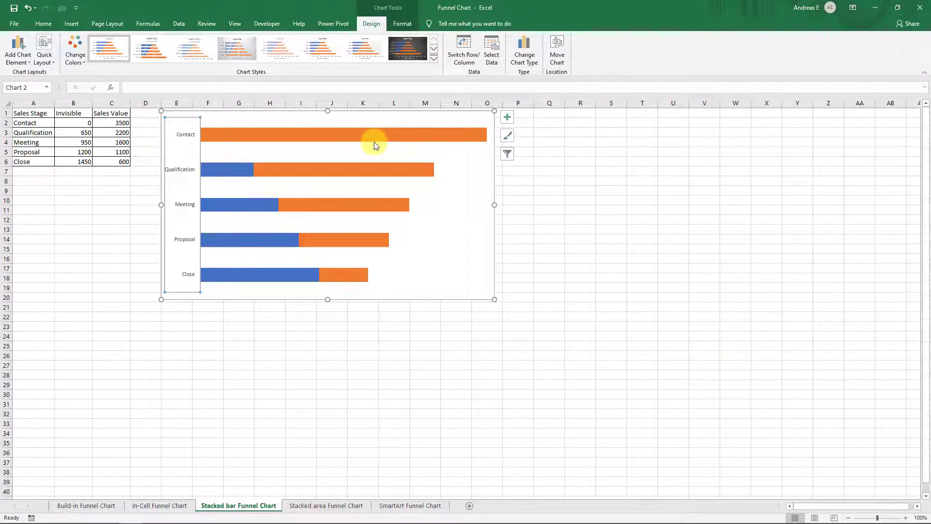
- Set the Sales Value series gap width to 0%
left_click(352, 140)
right_click(350, 140)
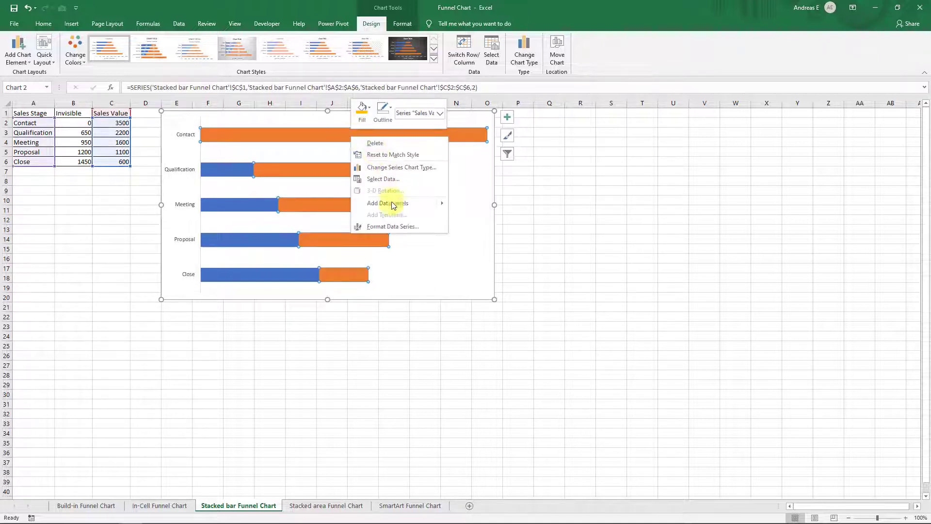
left_click(391, 226)
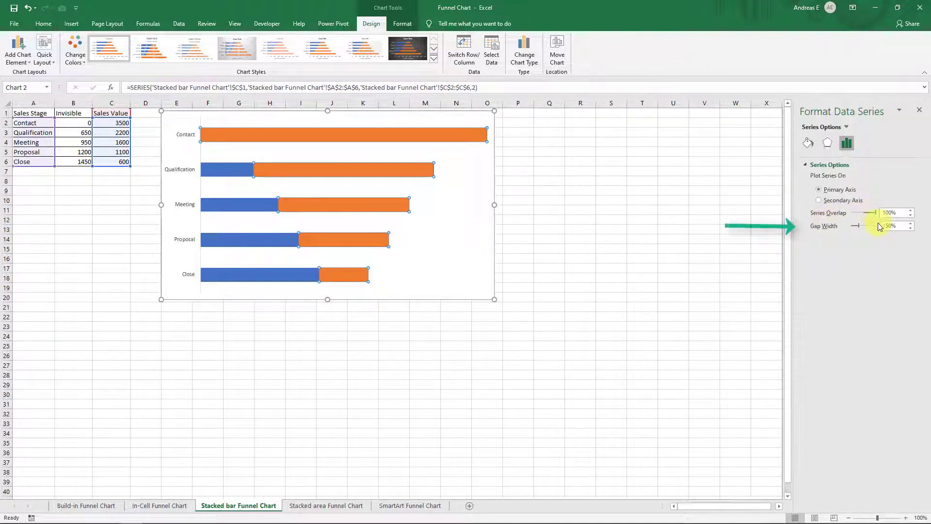
left_click_drag(857, 226, 841, 227)
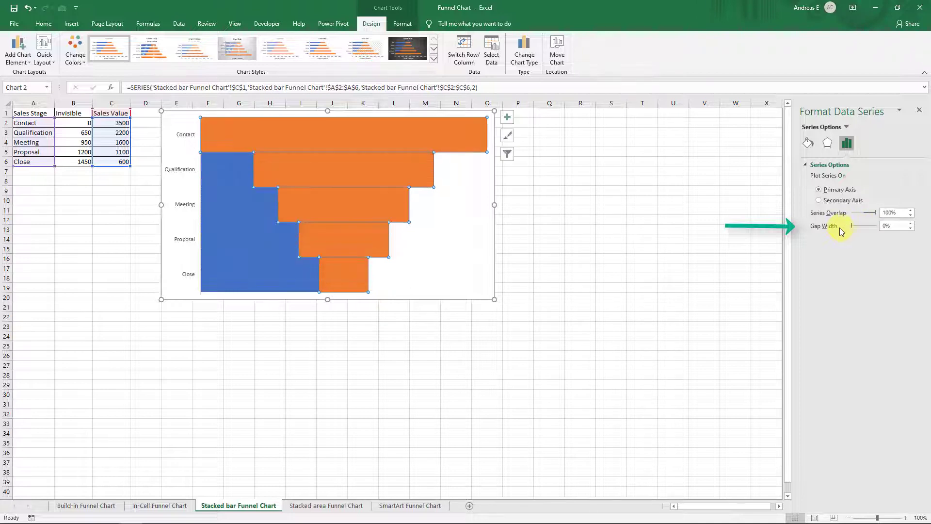
left_click(919, 110)
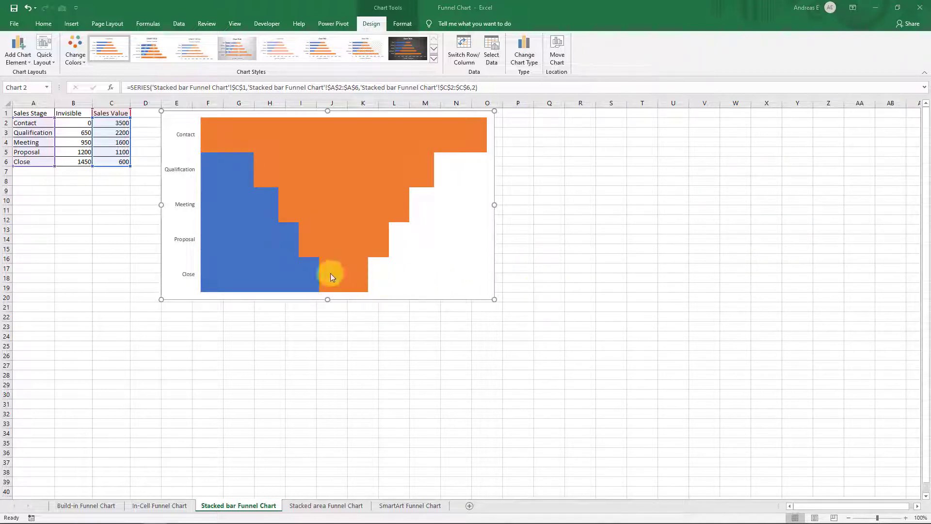
- Give the blue Invisible series No fill so its bars become transparent
left_click(255, 246)
right_click(255, 246)
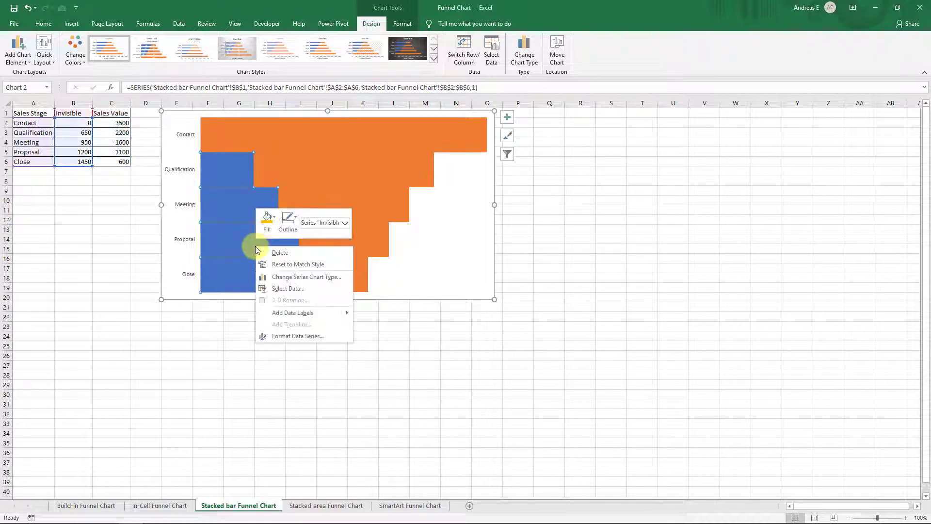
left_click(332, 338)
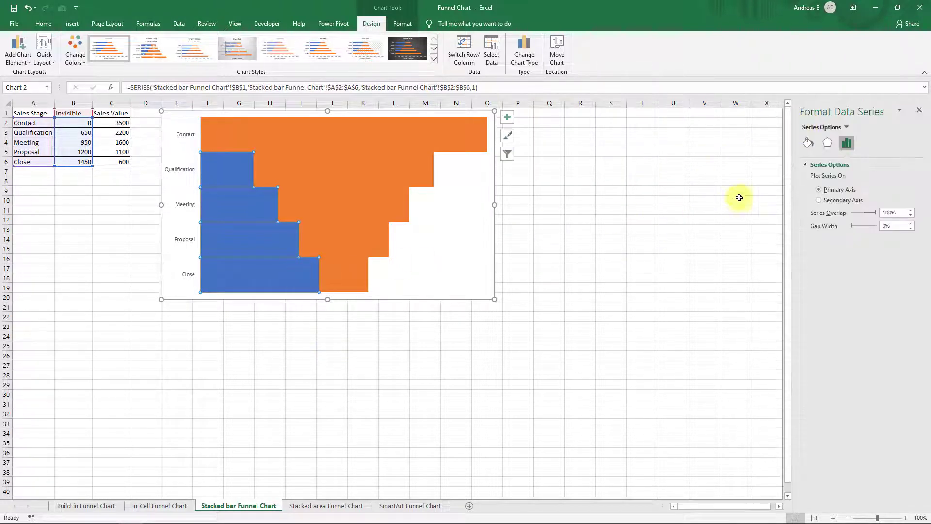
left_click(808, 144)
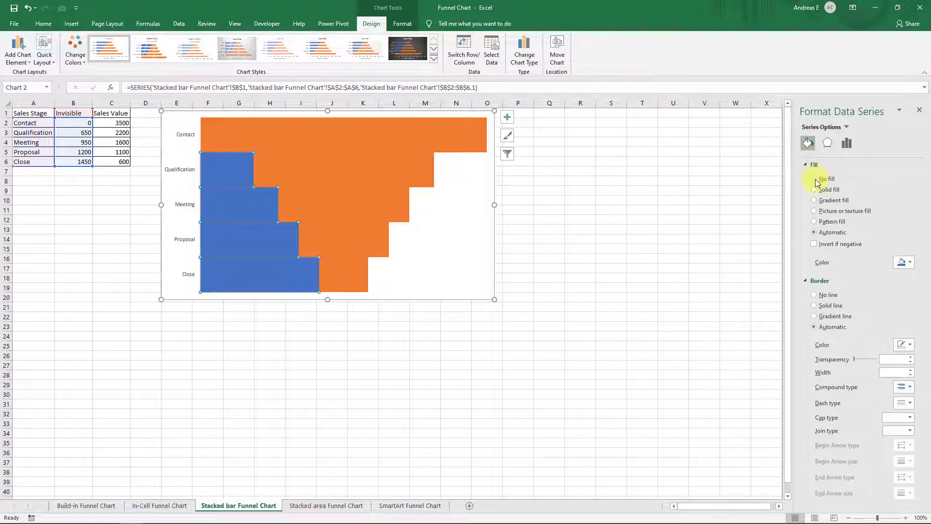
left_click(814, 180)
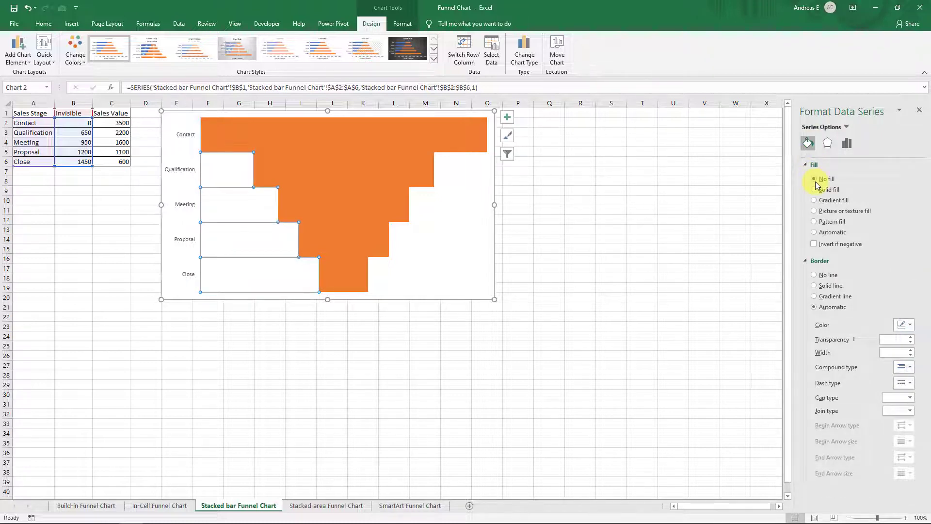
left_click(522, 318)
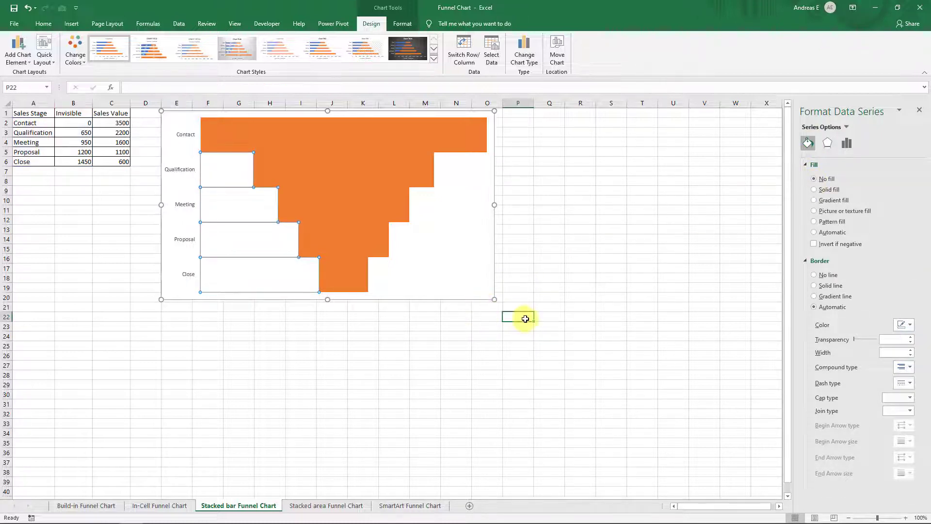
left_click(919, 110)
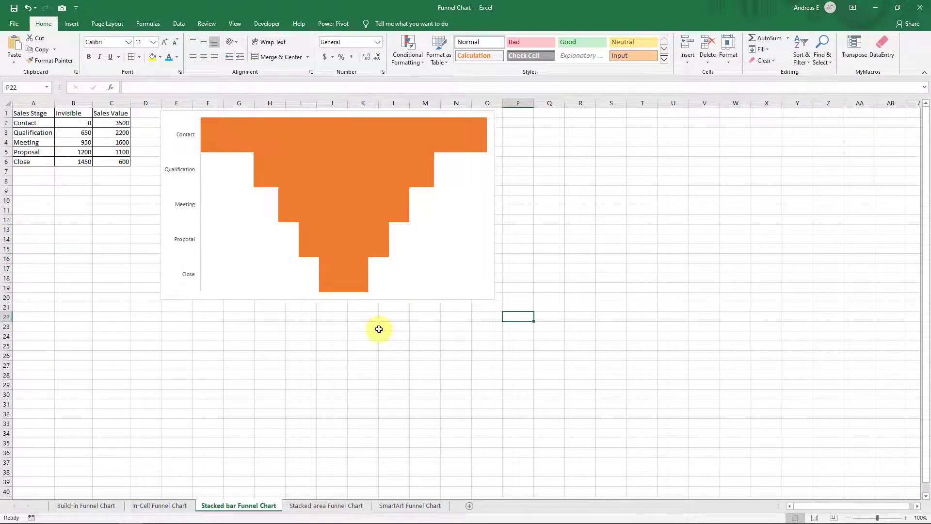
- Add data labels to the orange Sales Value bars
right_click(371, 153)
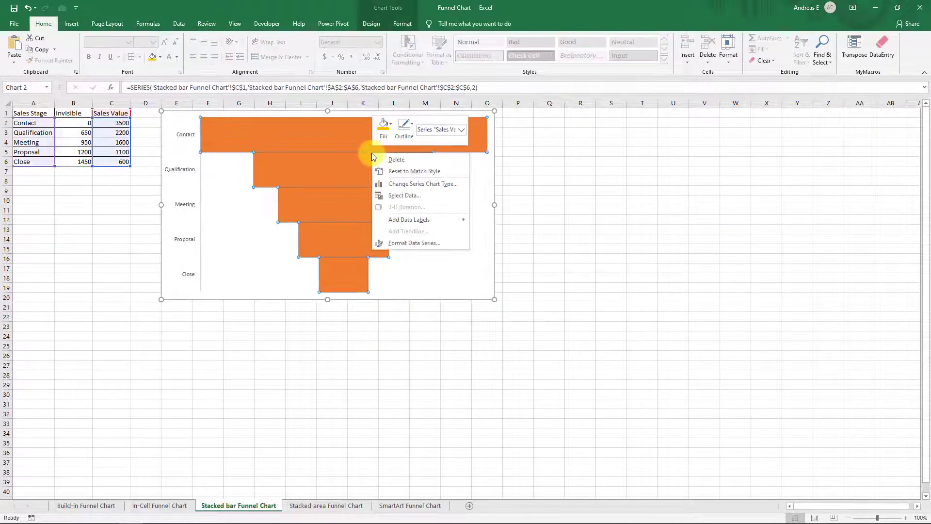
mouse_move(409, 220)
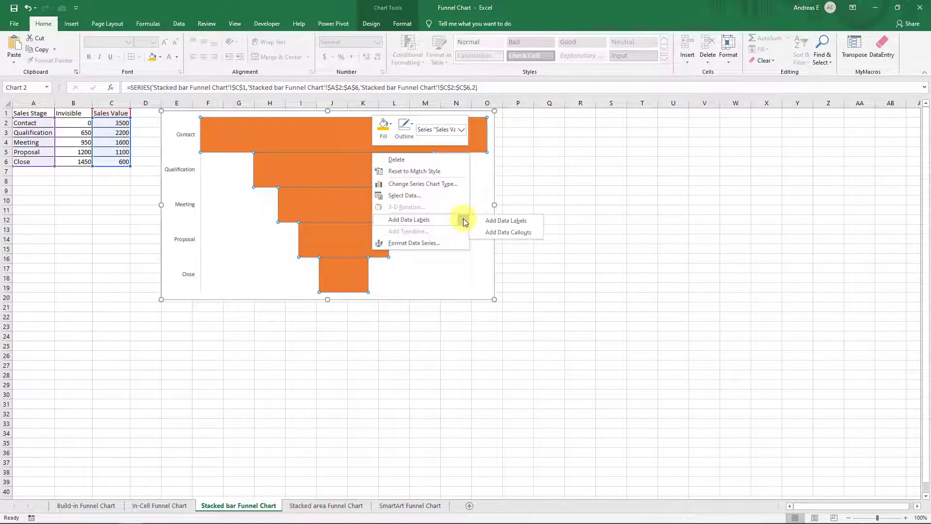
left_click(496, 221)
left_click(322, 146)
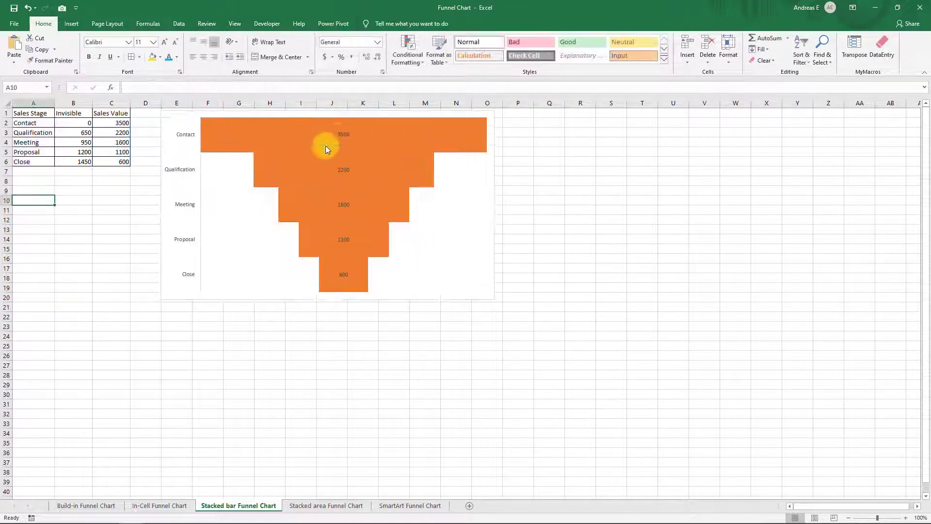
- Format the data labels as white, bold, 12-point text
left_click(345, 132)
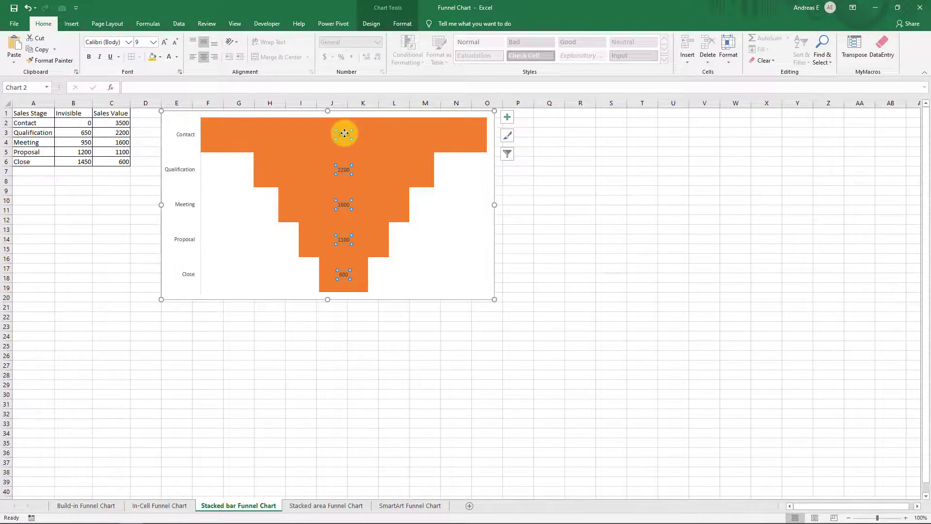
left_click(170, 56)
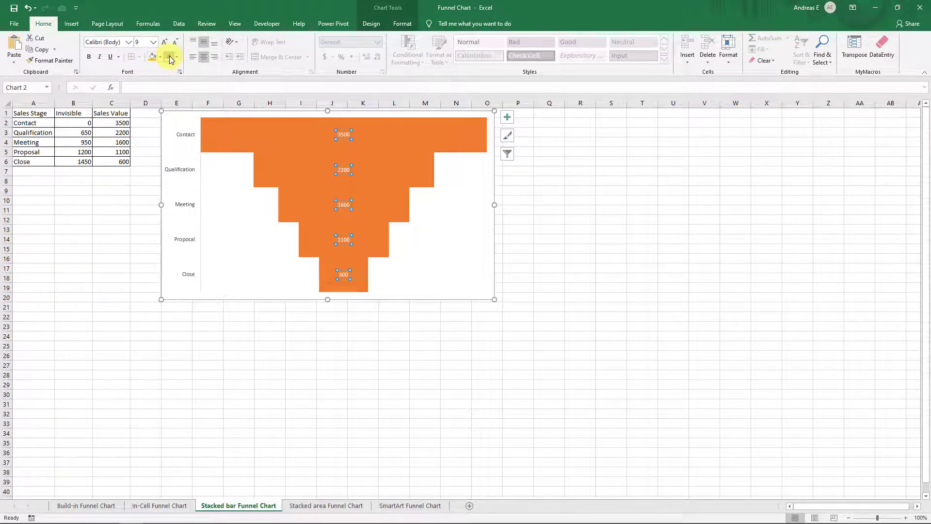
left_click(89, 57)
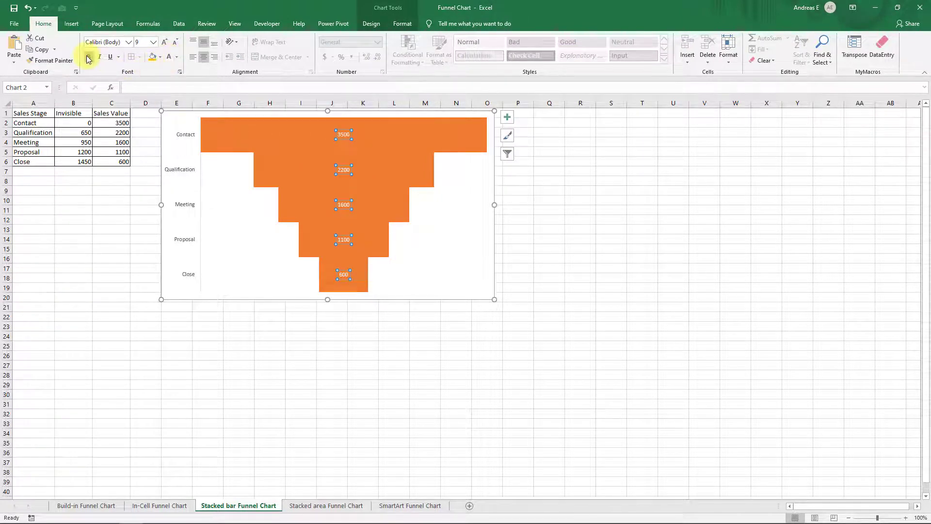
left_click(165, 43)
left_click(165, 43)
left_click(164, 44)
left_click(164, 43)
left_click(165, 43)
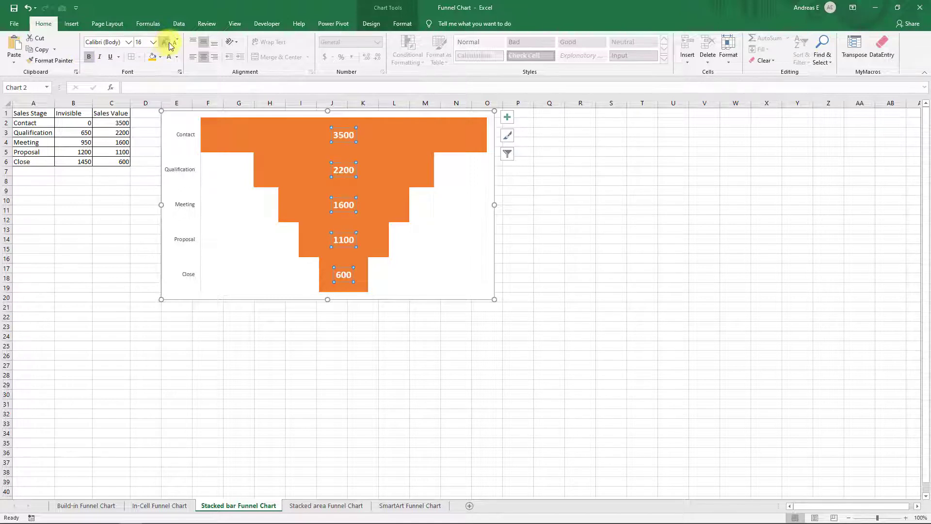
left_click(175, 42)
left_click(175, 42)
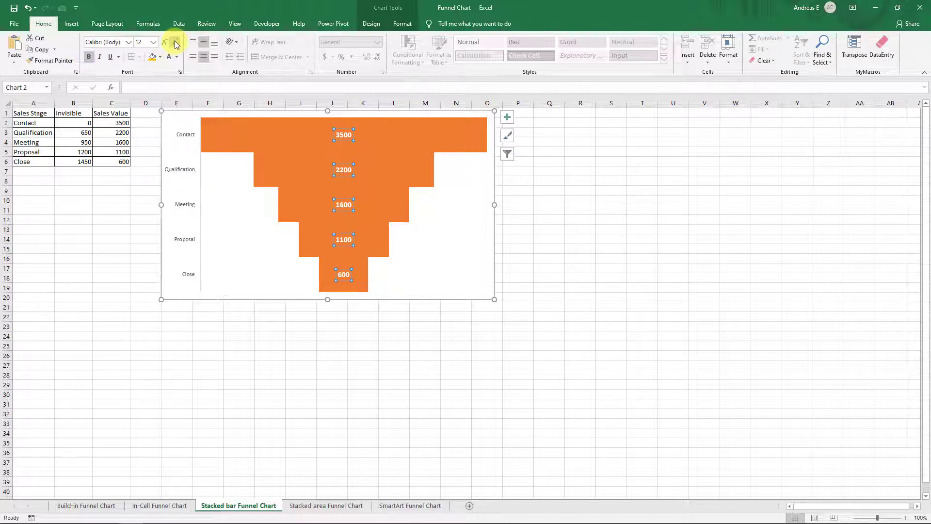
- Give the funnel bars an orange glow and remove the chart area outline
left_click(266, 144)
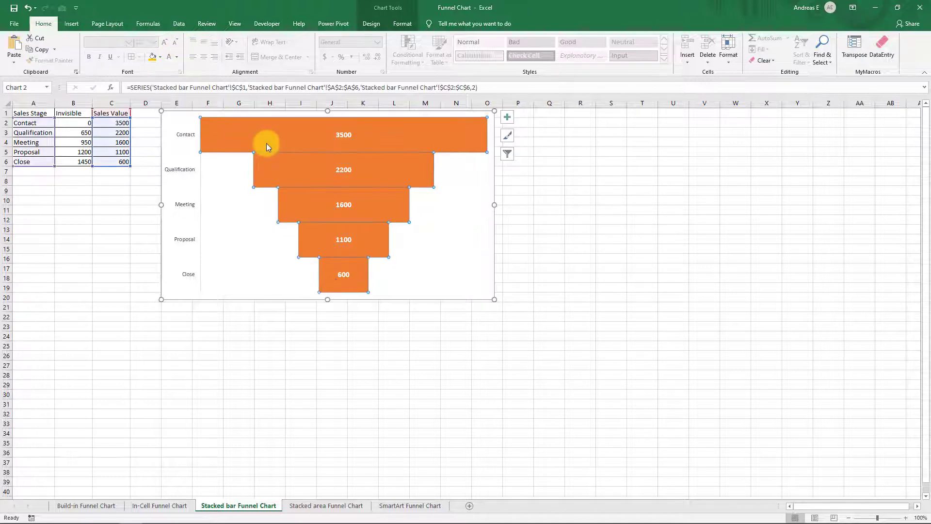
left_click(395, 25)
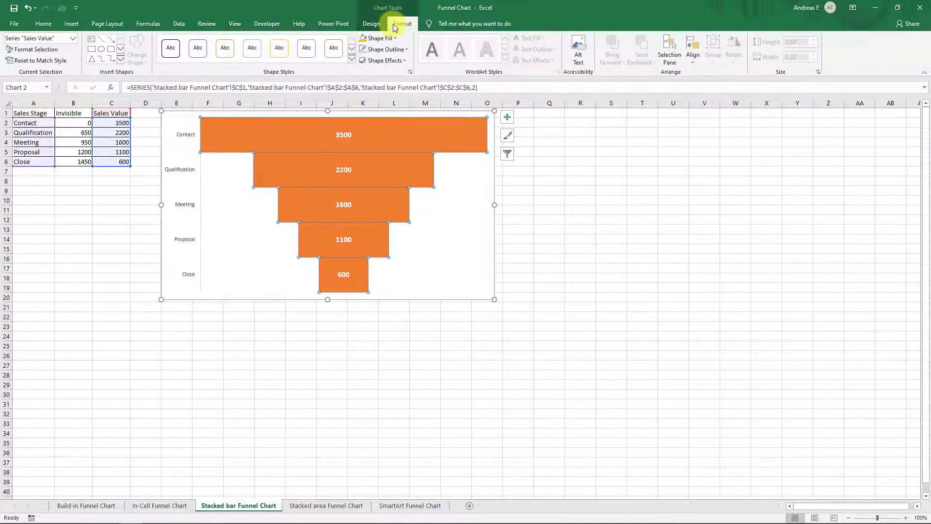
left_click(407, 60)
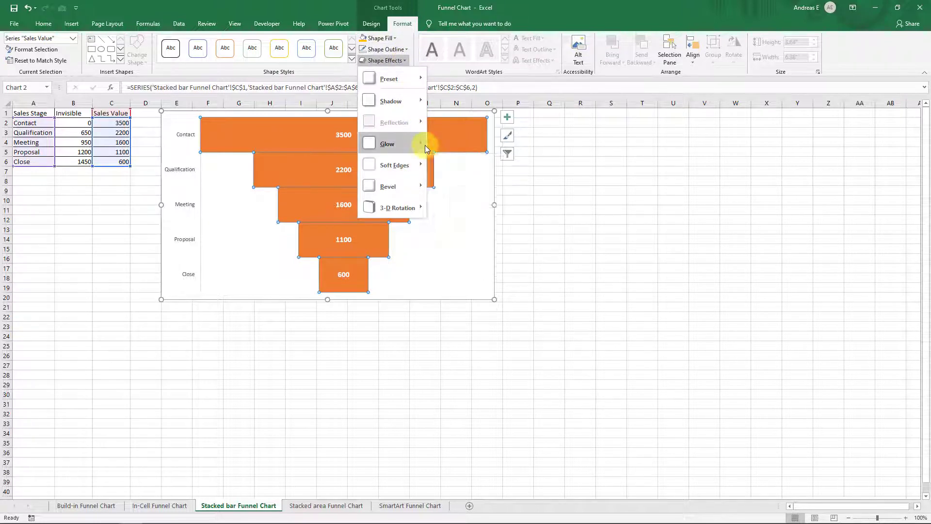
mouse_move(392, 144)
left_click(463, 252)
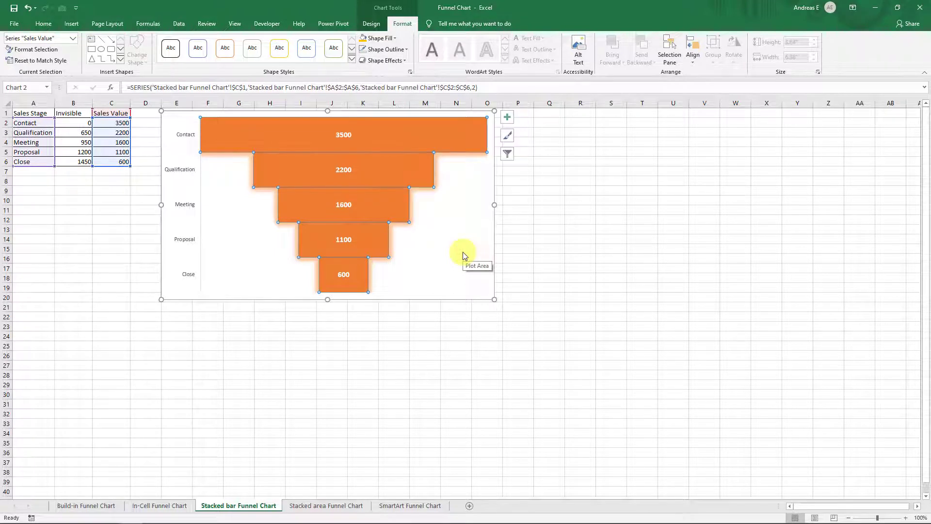
left_click(490, 147)
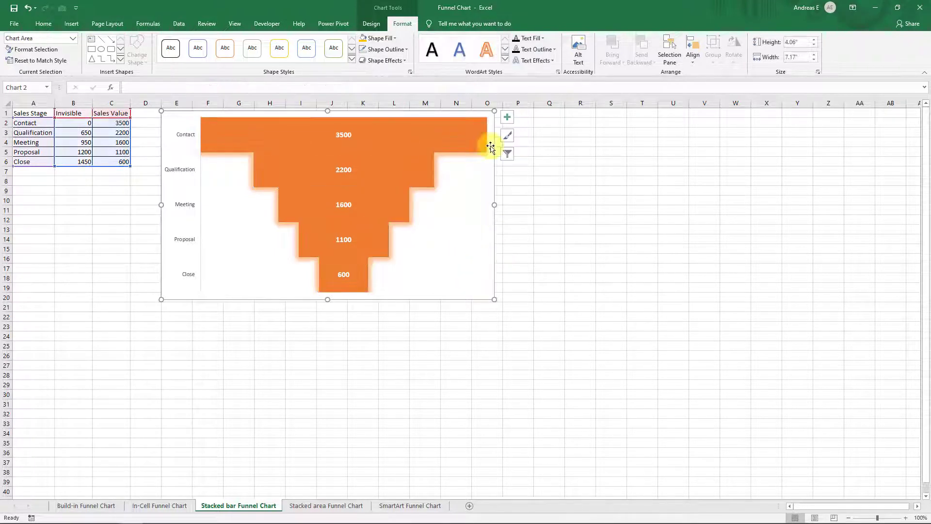
left_click(402, 49)
left_click(394, 147)
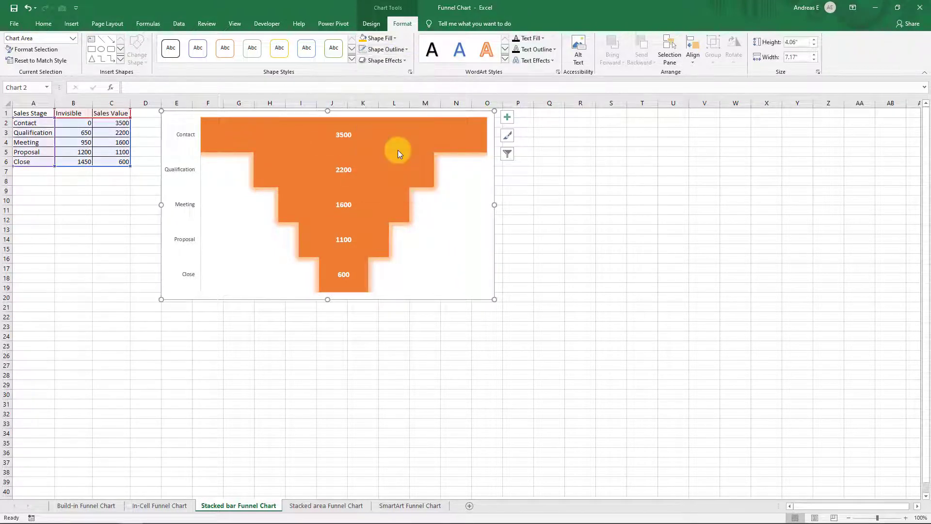
- Hide the worksheet gridlines and switch to the Stacked area Funnel Chart sheet
left_click(219, 364)
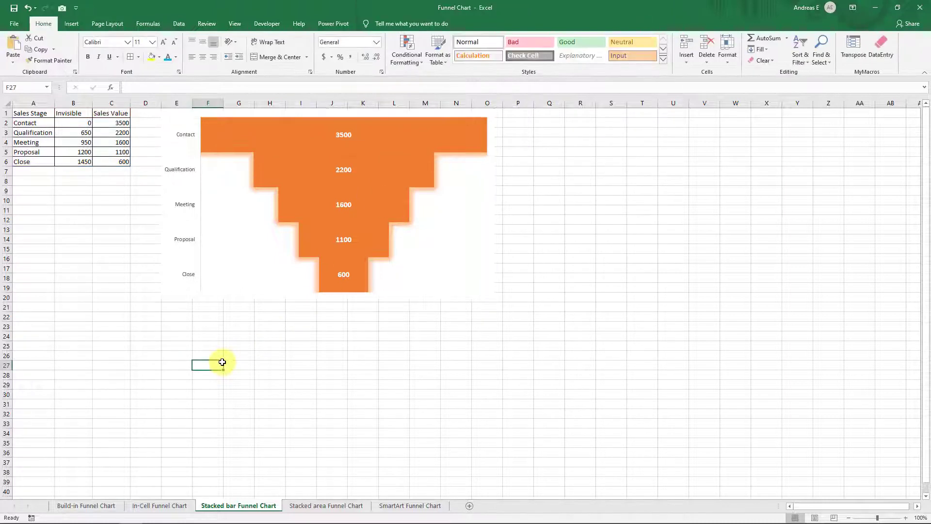
left_click(234, 23)
left_click(112, 57)
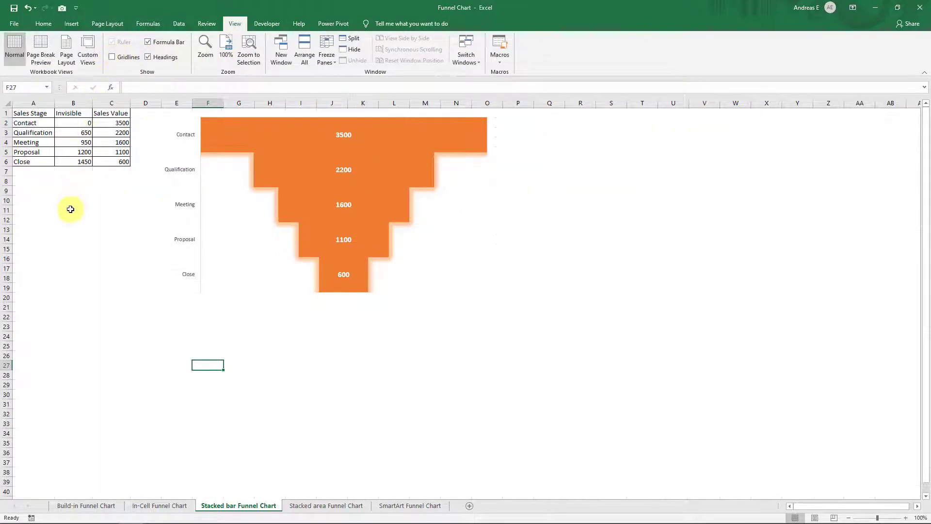
left_click(27, 170)
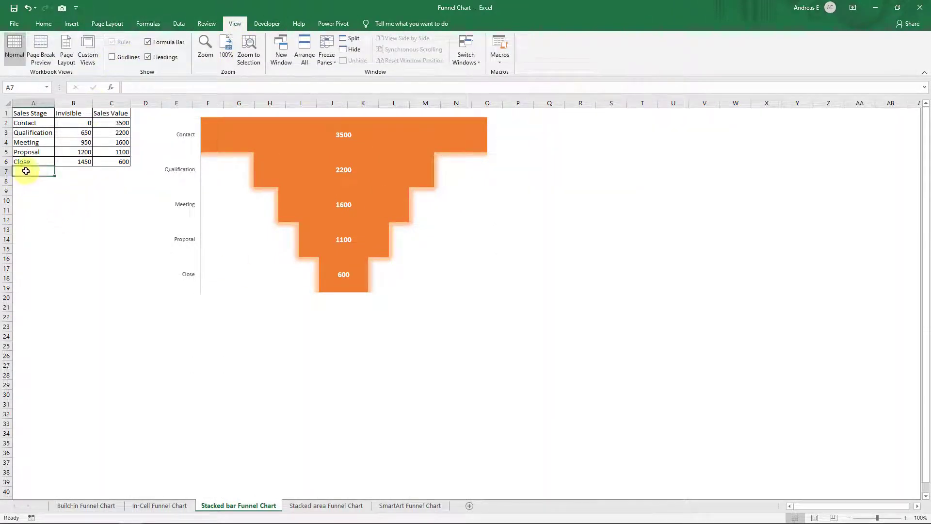
left_click(315, 505)
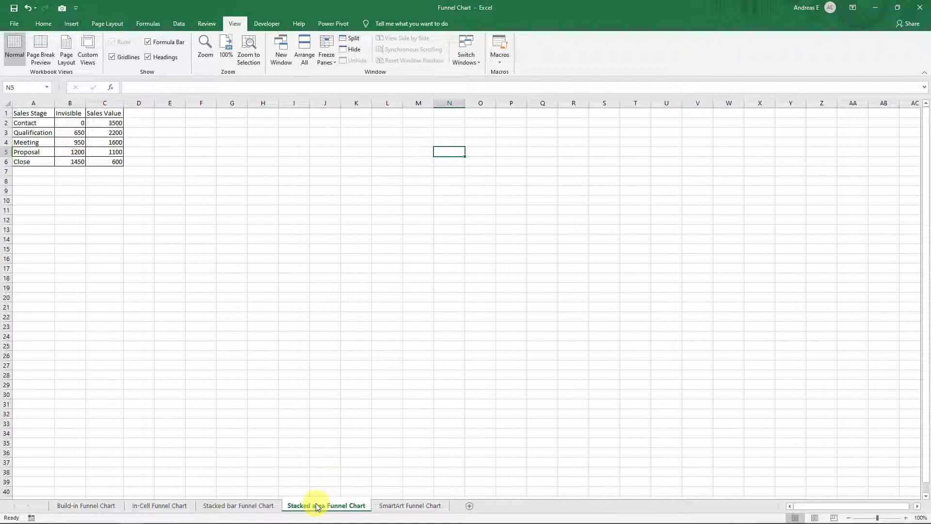
- Check the Invisible formula in B3, then select the data range A1:C6
double_click(73, 133)
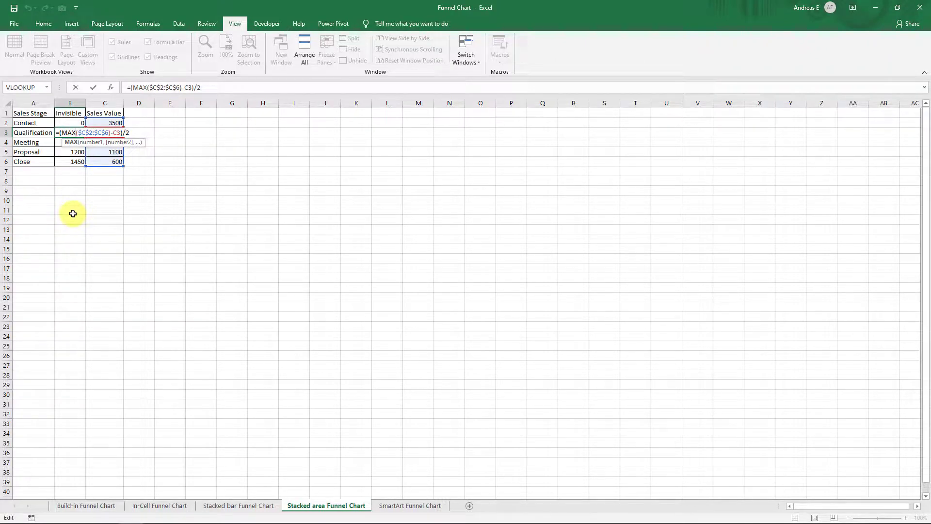
key("Return")
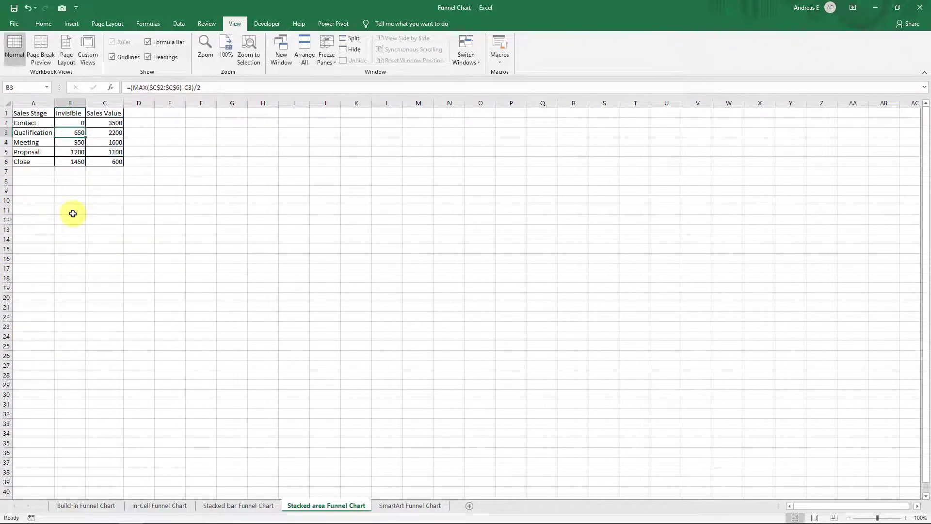
left_click_drag(34, 113, 111, 162)
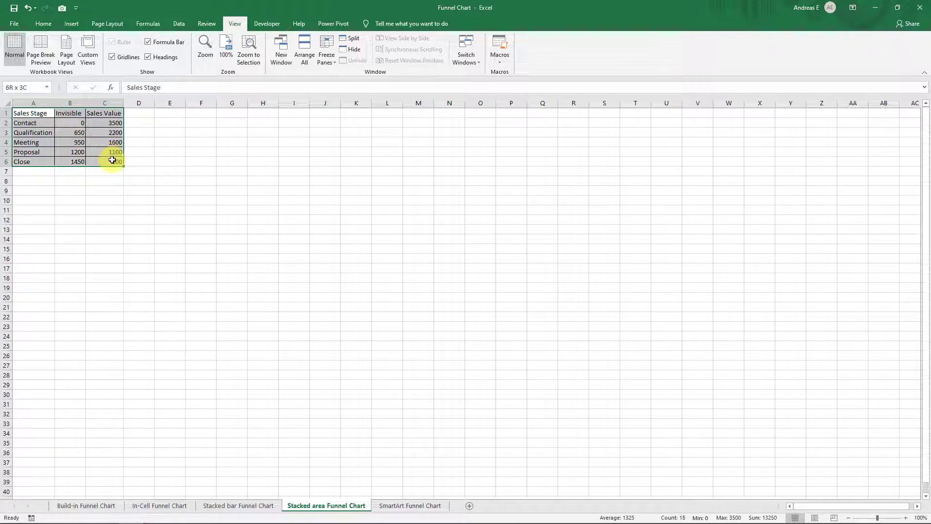
left_click(73, 24)
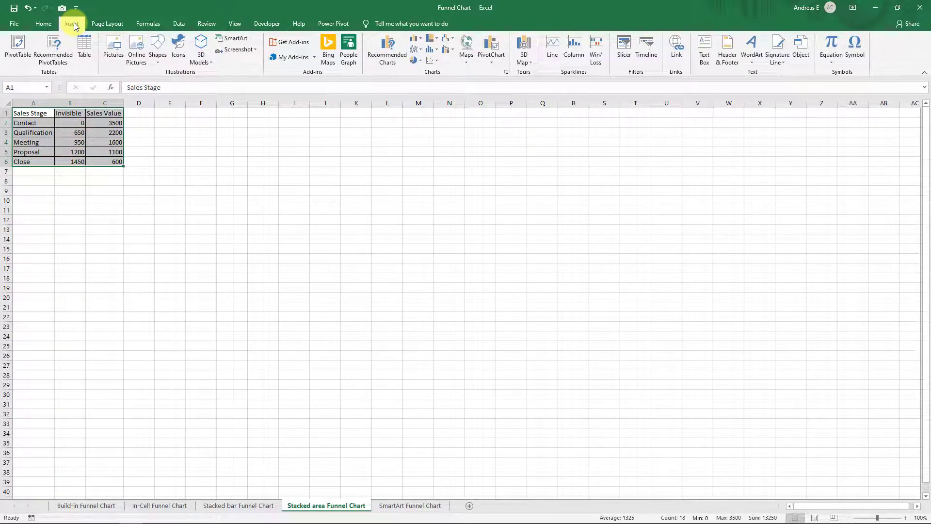
- Insert a stacked area chart beside the table and enlarge it to about column N
left_click(418, 48)
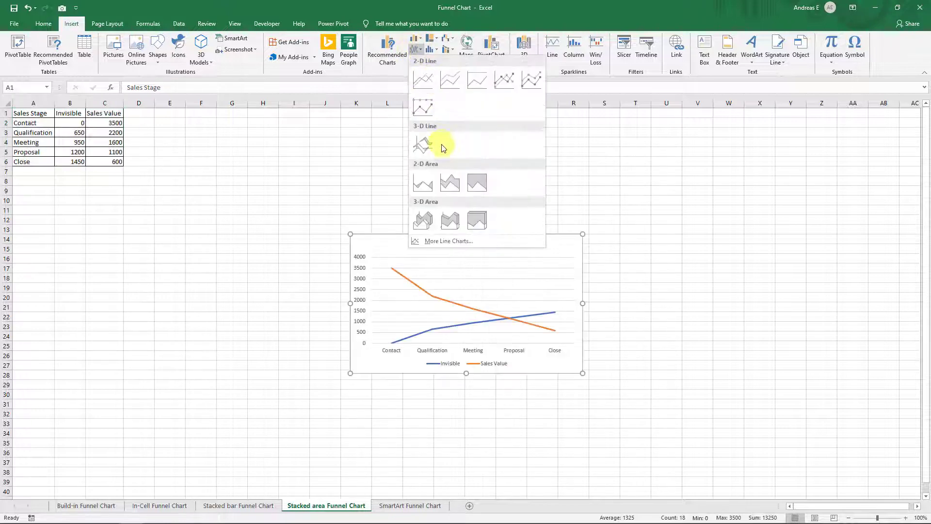
left_click(454, 187)
left_click_drag(422, 235, 201, 110)
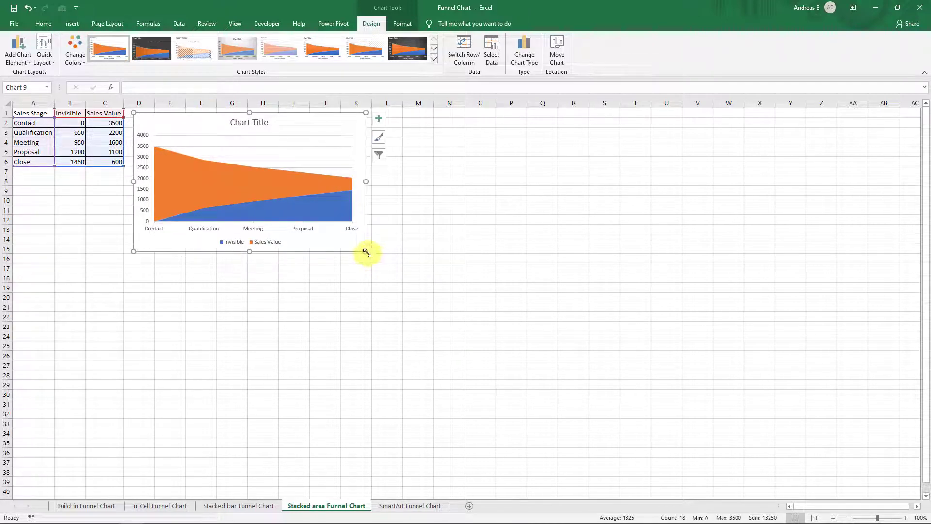
left_click_drag(366, 252, 465, 311)
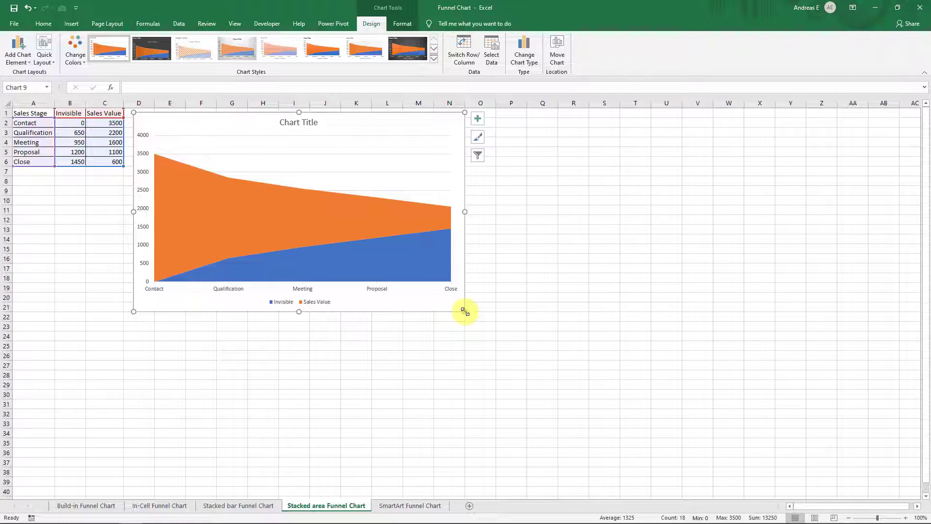
- Set the area chart's vertical value axis maximum to 3500
right_click(147, 189)
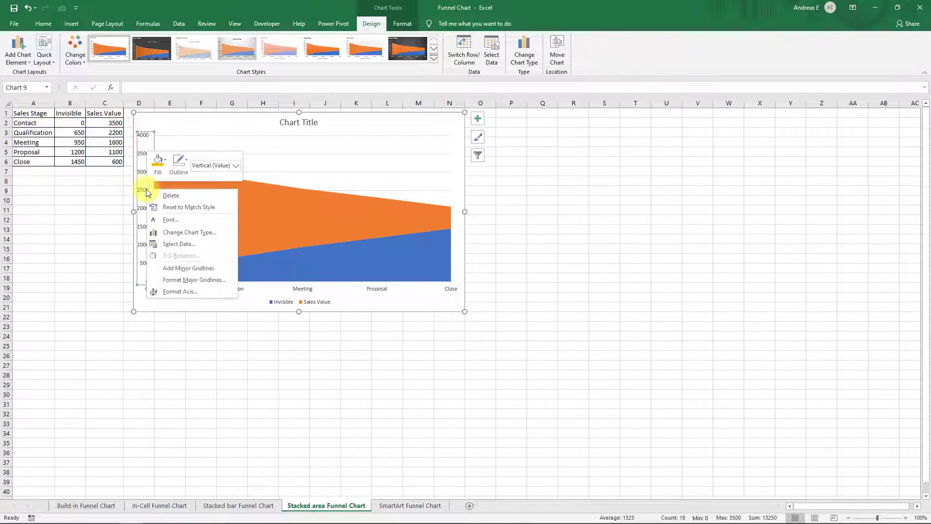
left_click(217, 291)
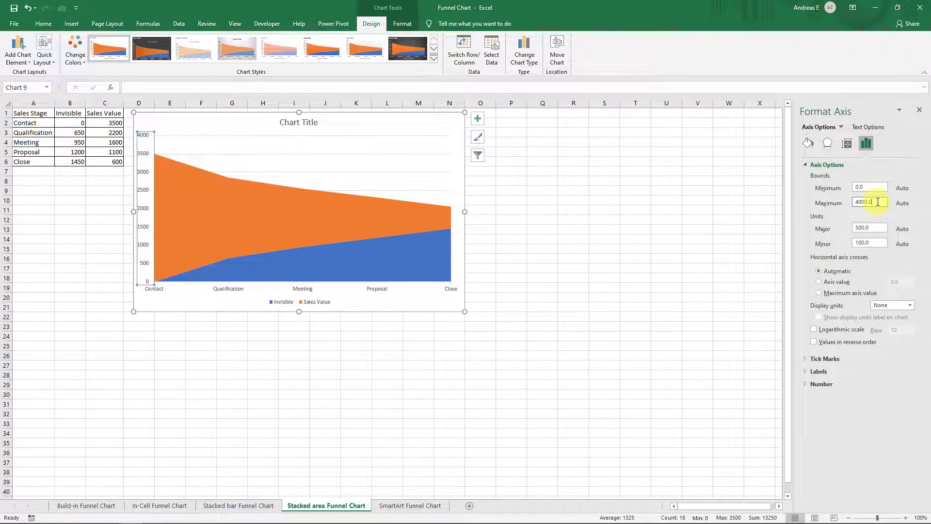
left_click_drag(877, 201, 843, 203)
type("00")
left_click(875, 189)
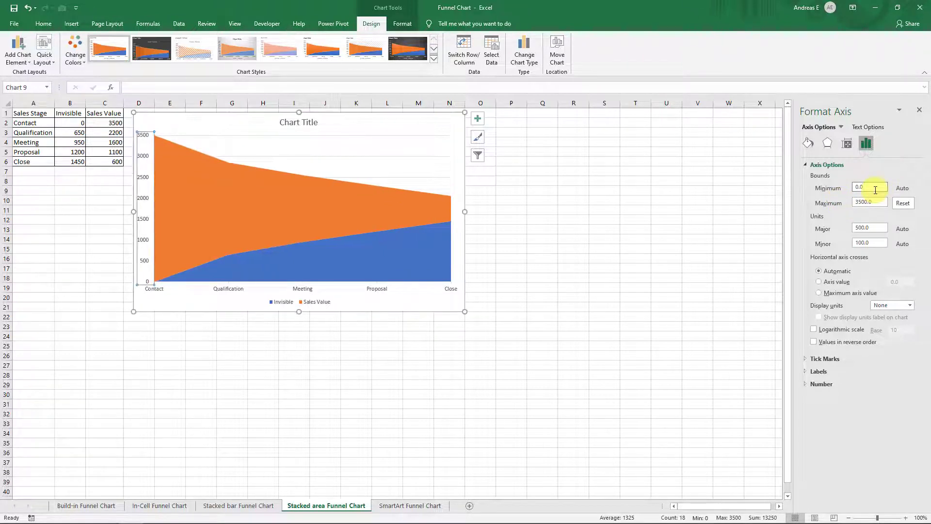
left_click(919, 110)
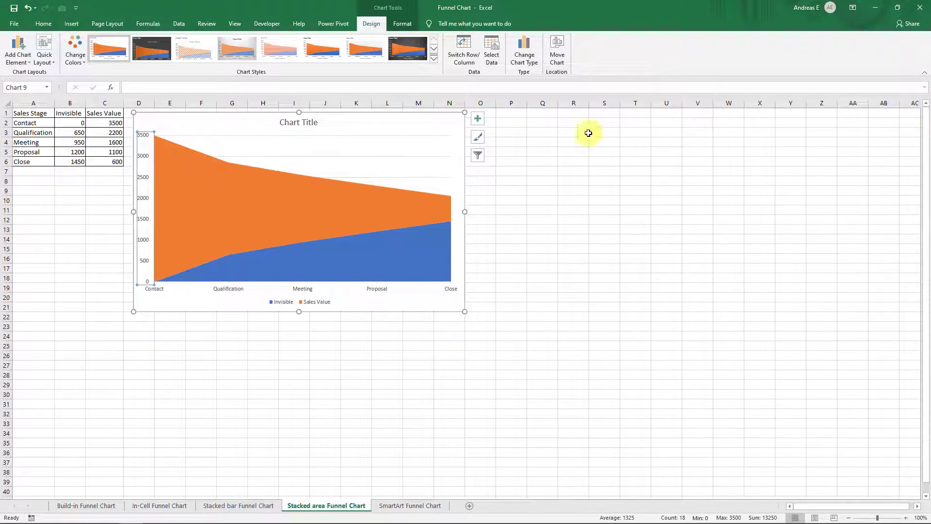
- Delete the area chart's title, legend and vertical value axis
left_click(312, 124)
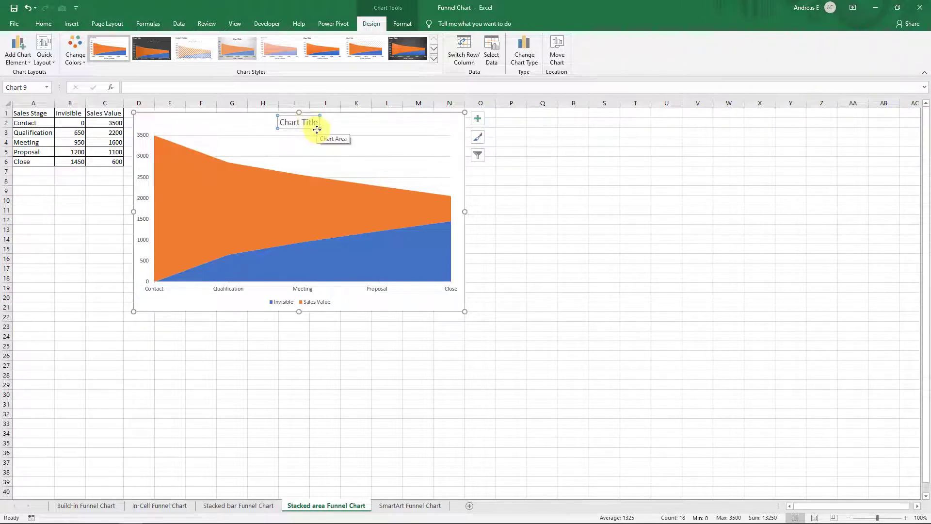
key("Delete")
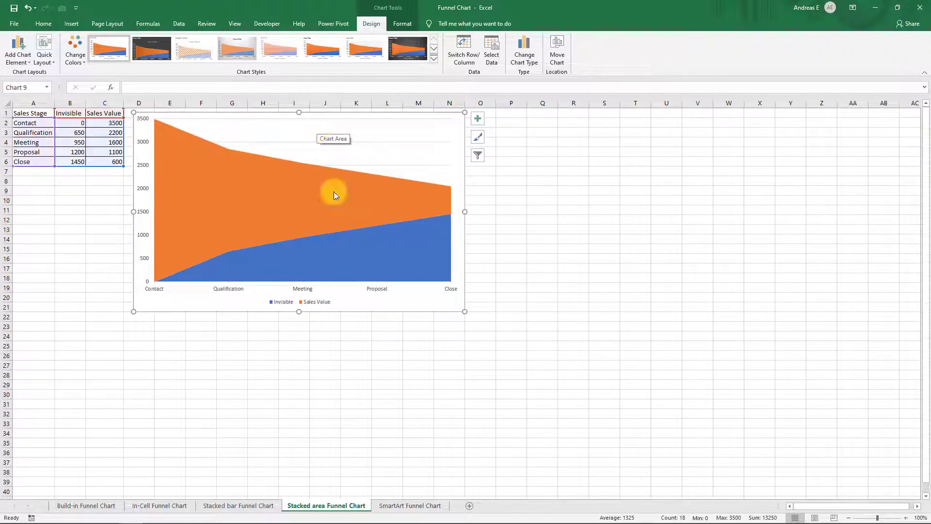
left_click(310, 303)
key("Delete")
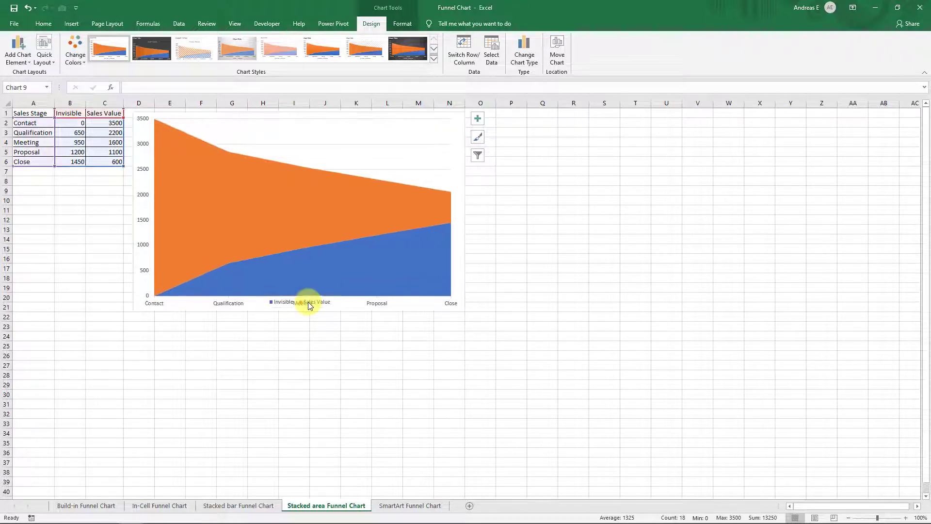
left_click(383, 148)
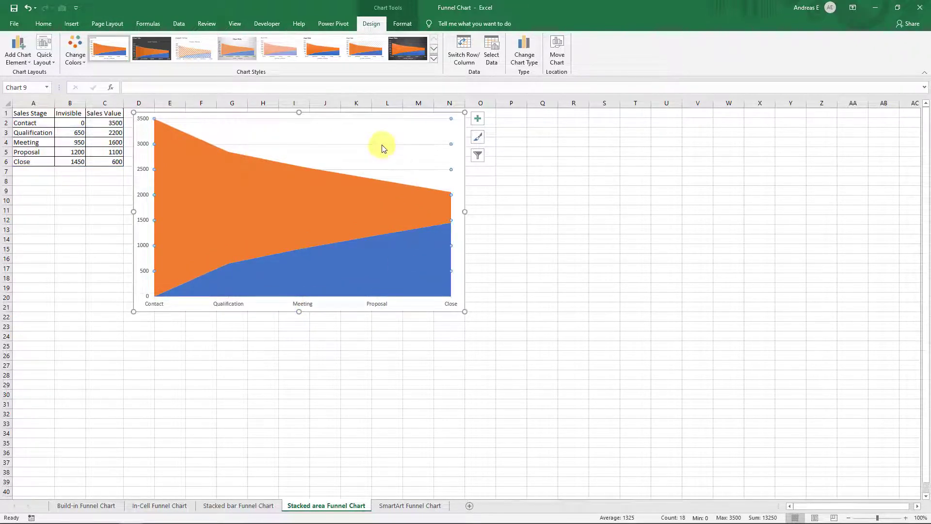
key("Escape")
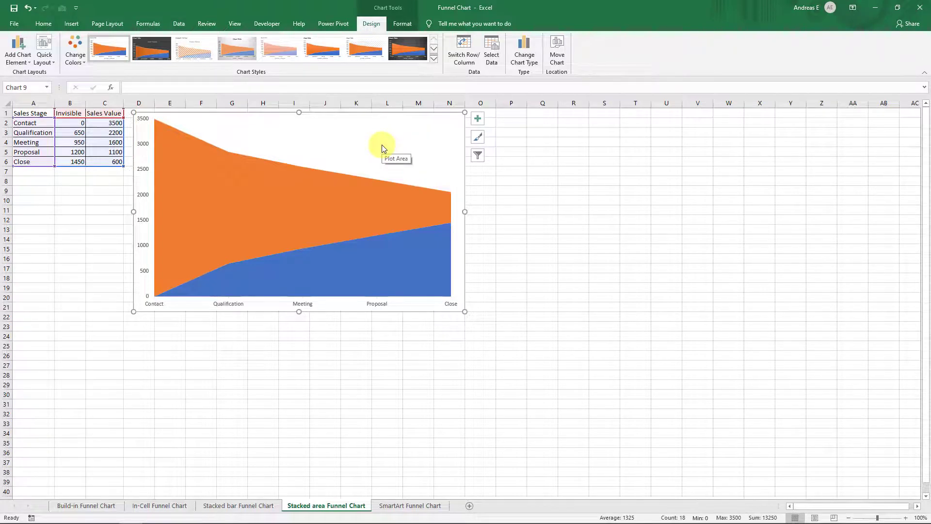
left_click(142, 223)
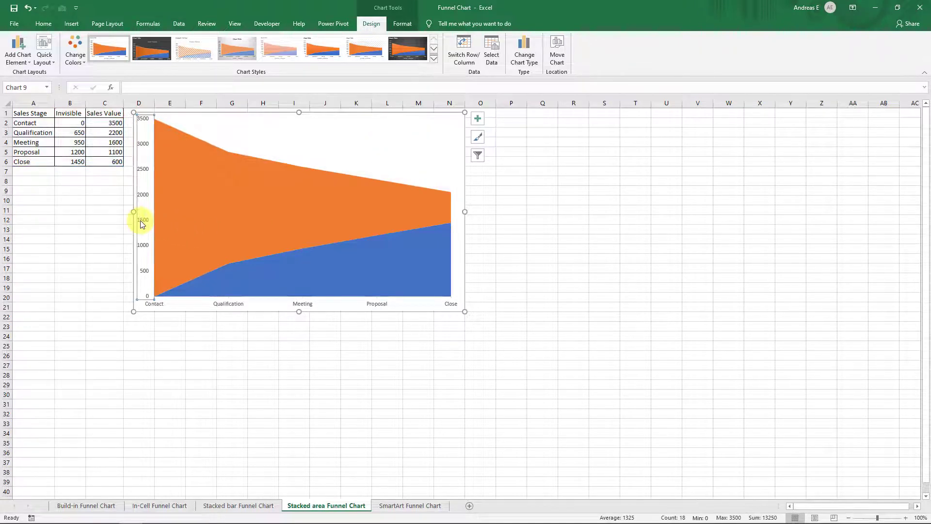
key("Delete")
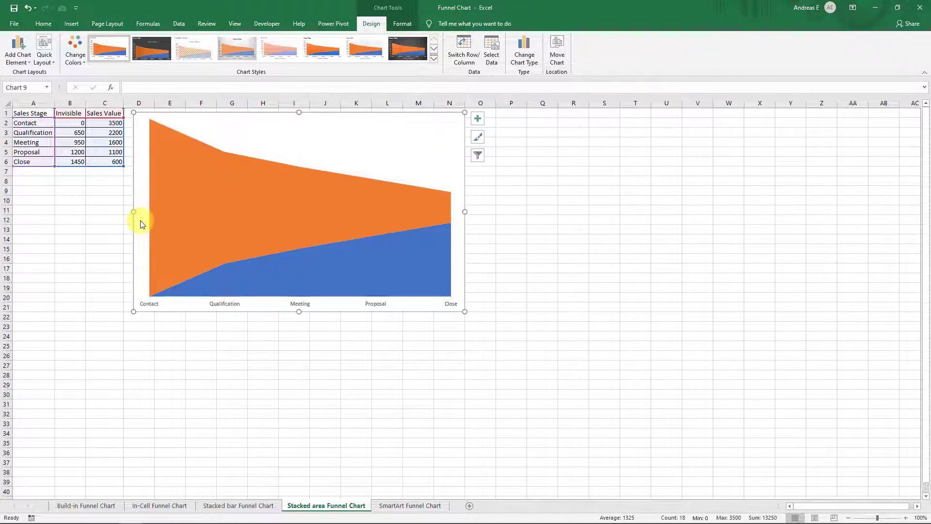
left_click(327, 268)
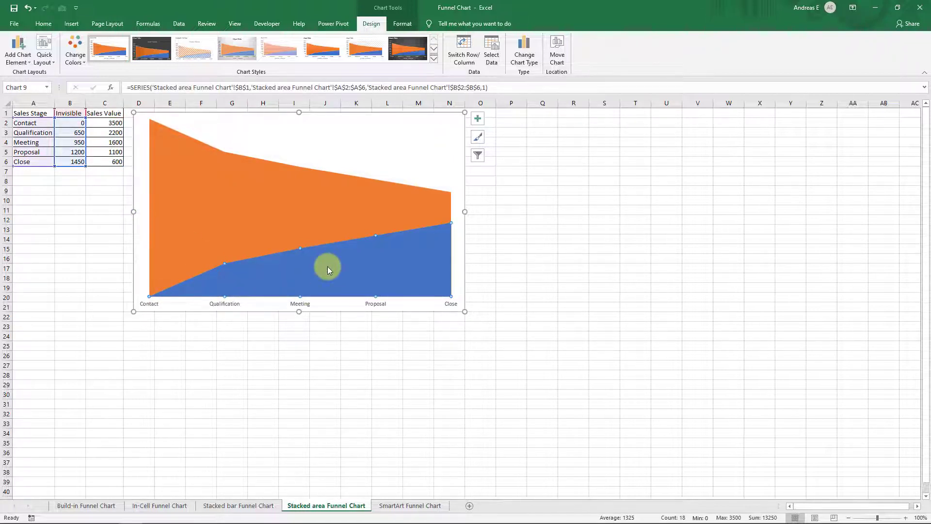
- Give the blue Invisible area No fill, leaving only the orange funnel area
right_click(329, 269)
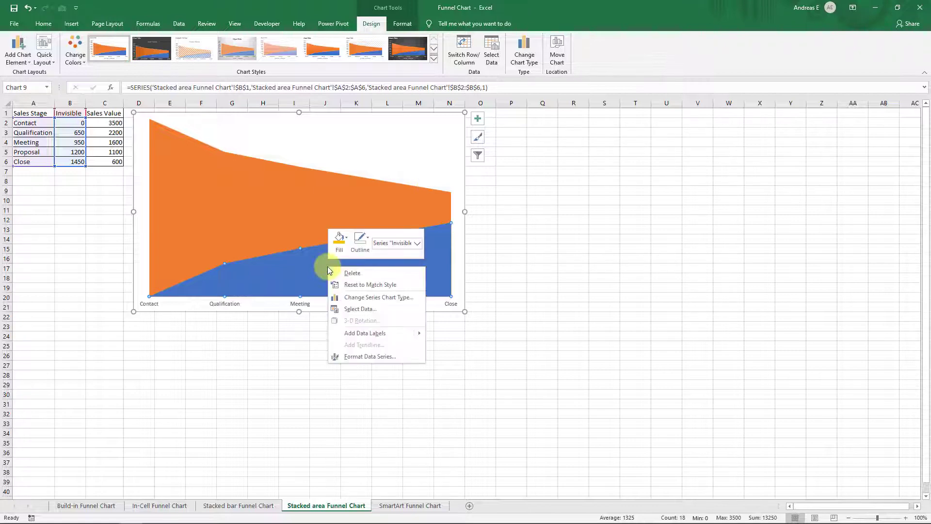
left_click(403, 358)
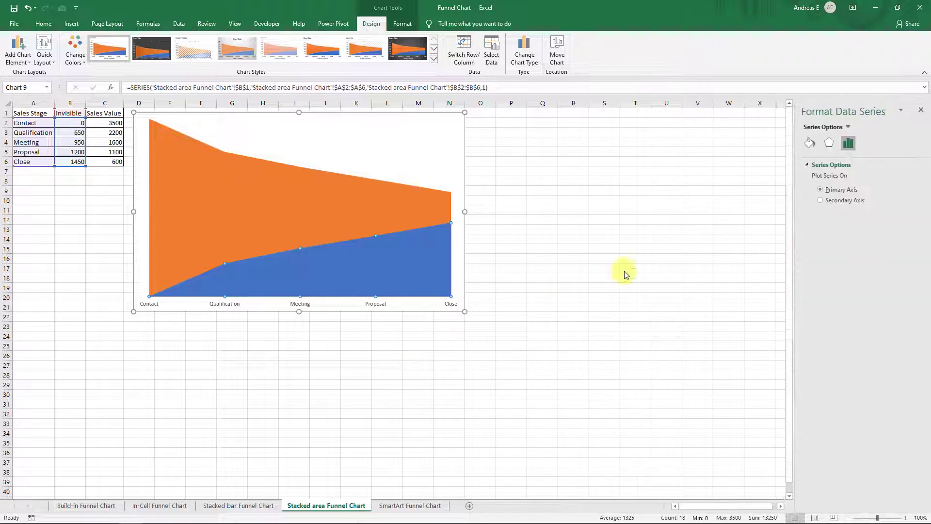
left_click(808, 143)
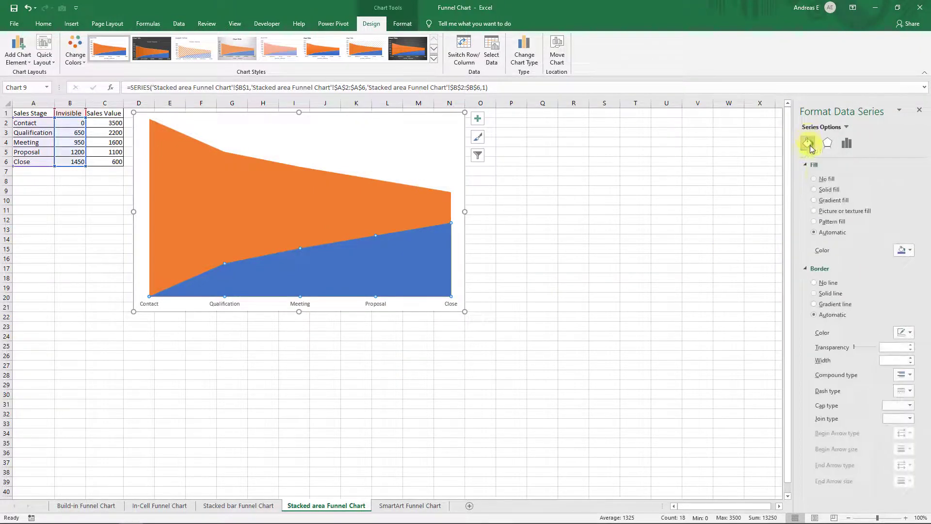
left_click(815, 179)
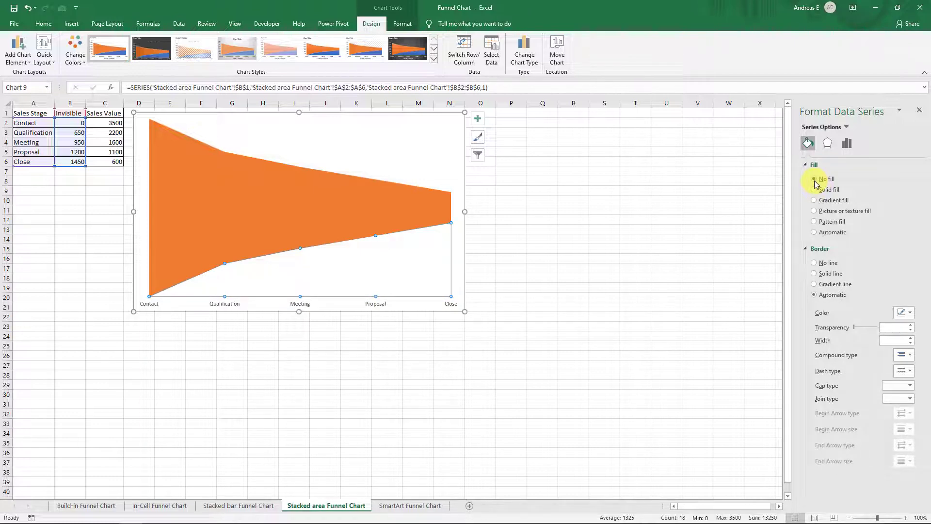
left_click(919, 110)
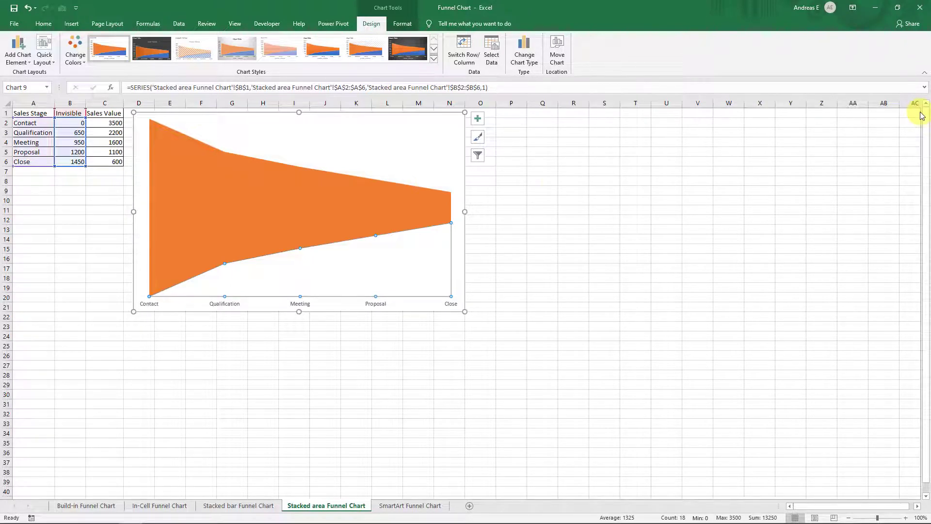
- Add data labels to the orange Sales Value series
left_click(396, 205)
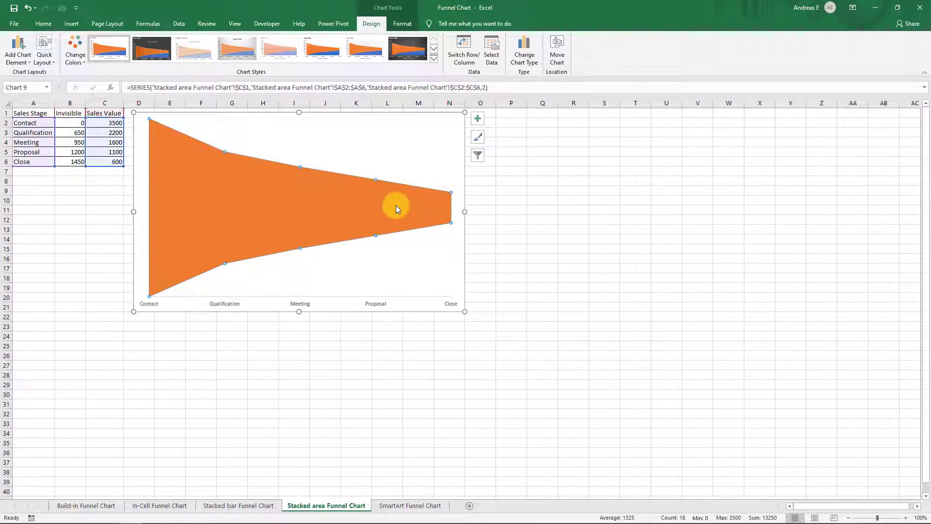
left_click(478, 120)
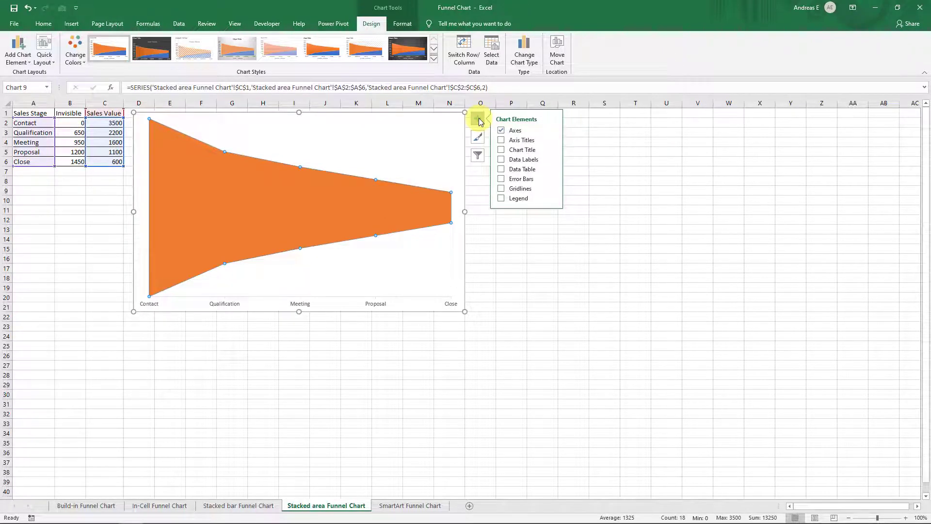
left_click(552, 160)
left_click(573, 162)
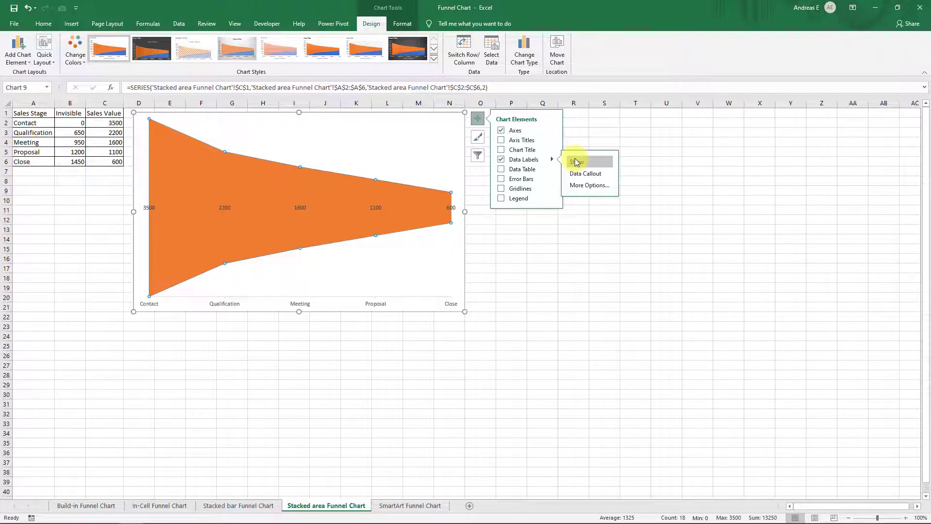
- Nudge the 3500 and 600 end labels inward so they sit inside the funnel
left_click(149, 209)
left_click(153, 209)
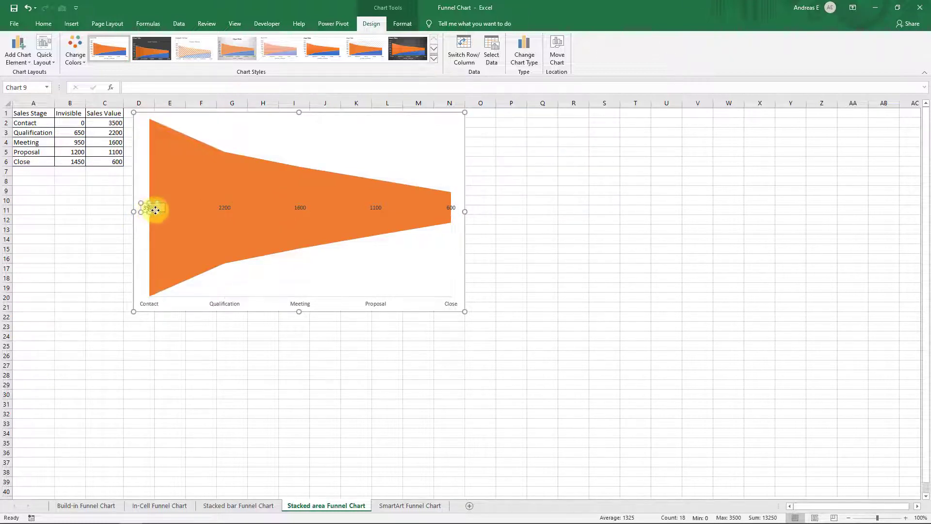
left_click_drag(155, 210, 157, 209)
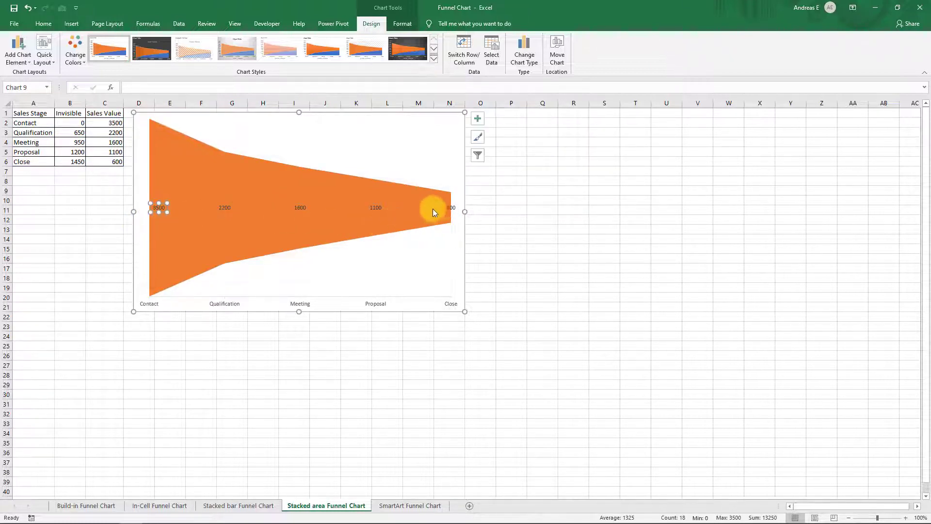
left_click_drag(450, 209, 447, 207)
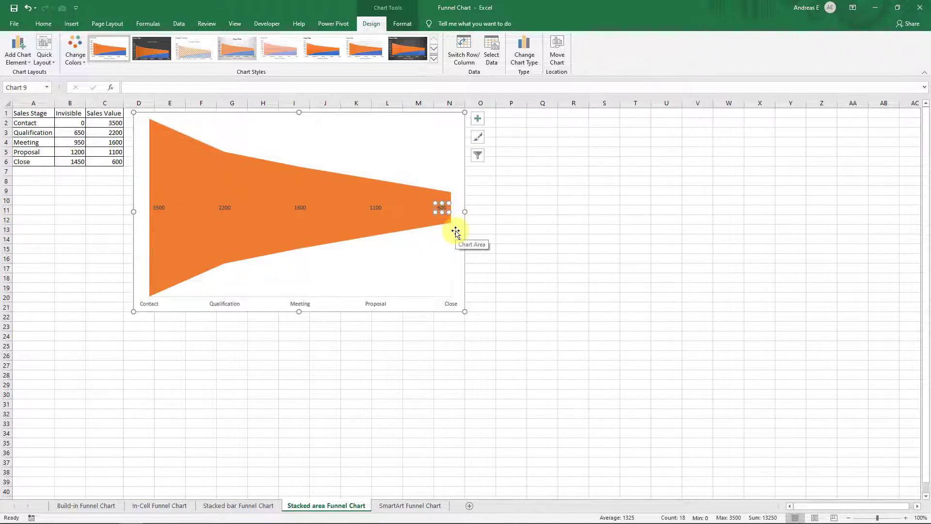
left_click(225, 208)
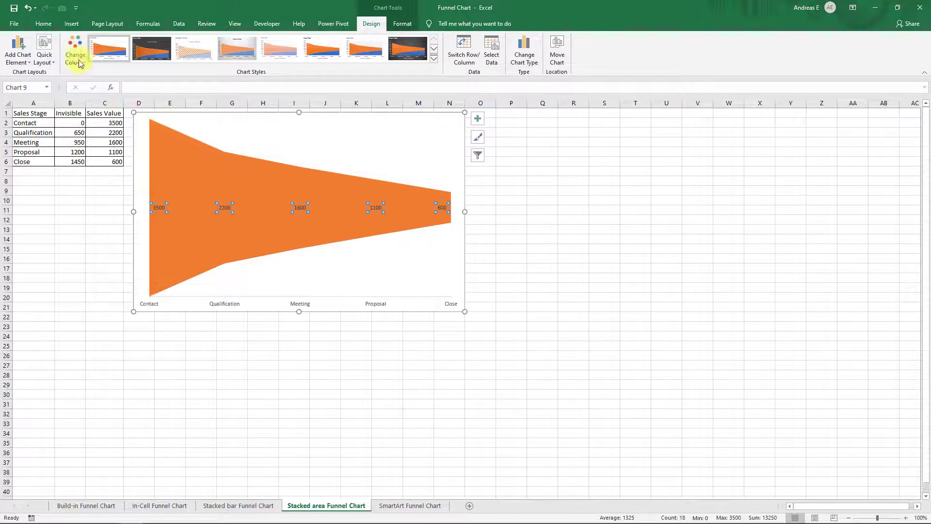
- Make the data labels white, bold and 12 pt
left_click(43, 24)
left_click(169, 56)
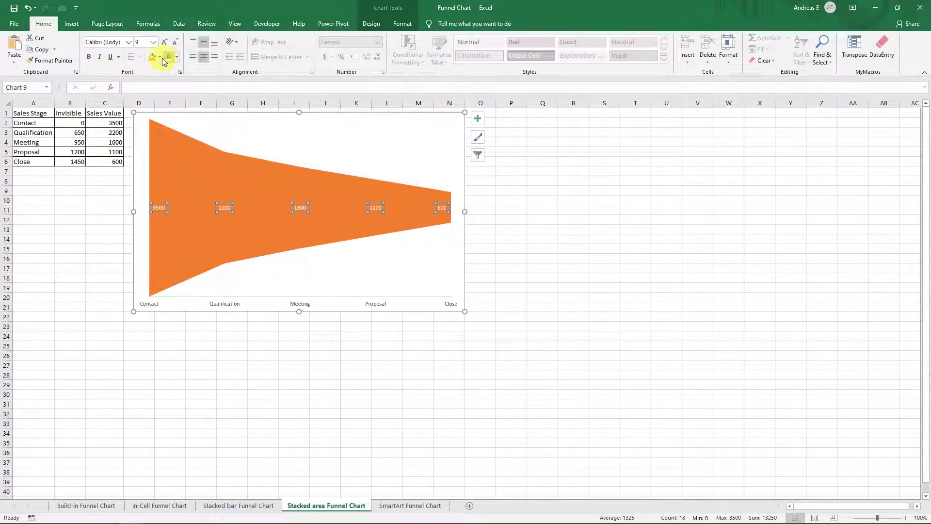
left_click(89, 56)
left_click(164, 42)
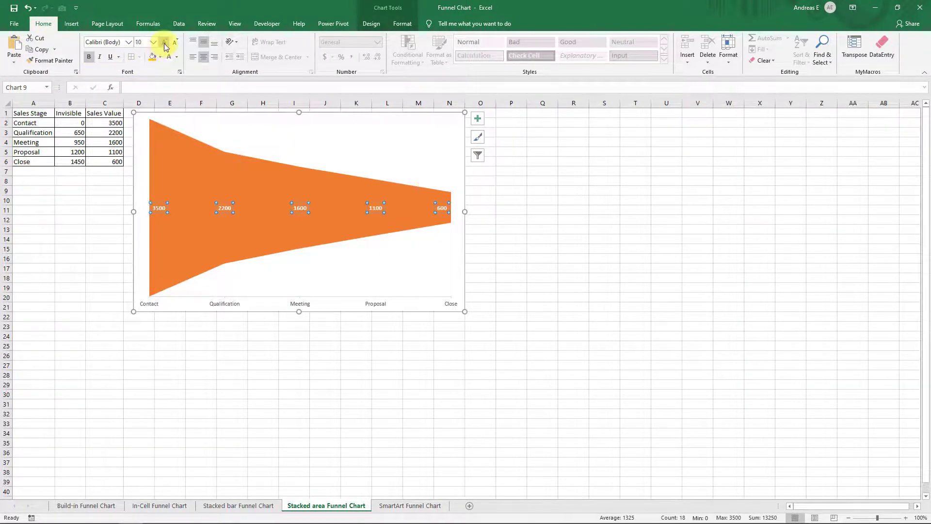
left_click(165, 43)
left_click(165, 43)
- Remove the chart's outline and hide the worksheet gridlines
left_click(262, 310)
left_click(400, 24)
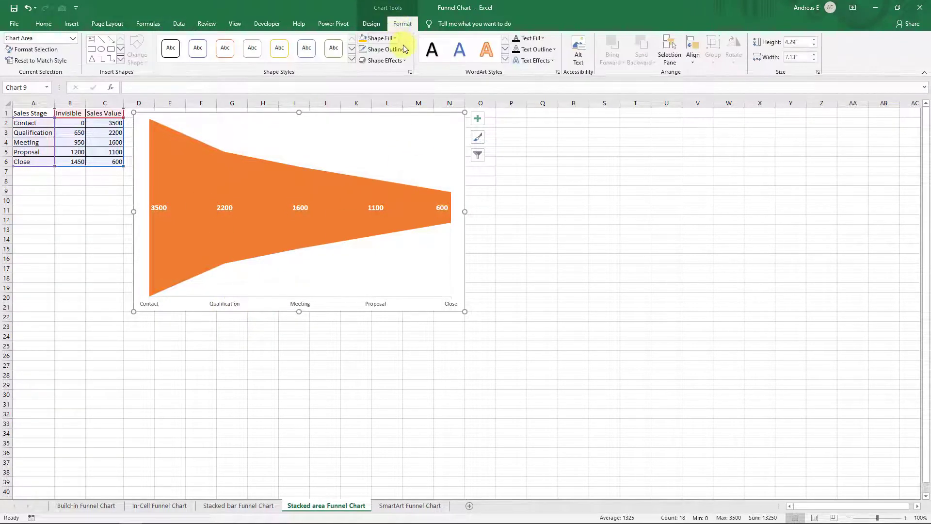
left_click(406, 49)
left_click(388, 146)
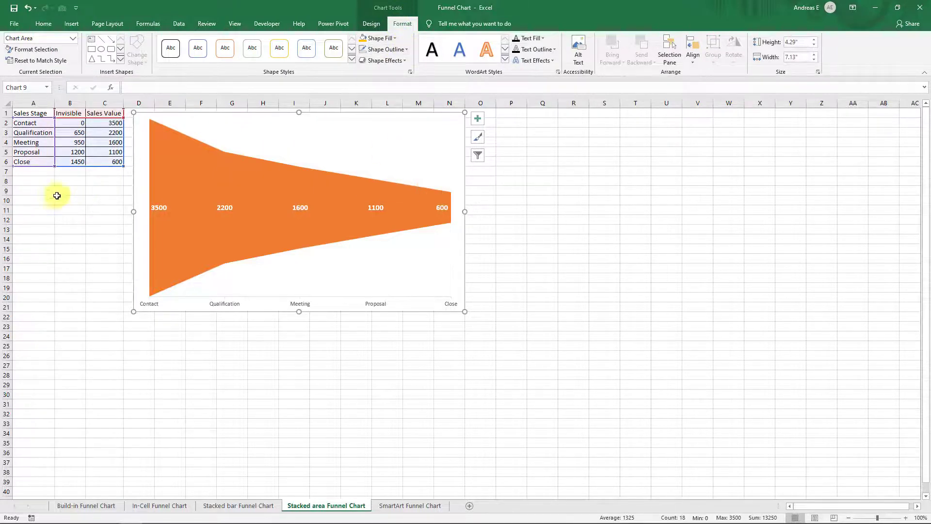
left_click(31, 182)
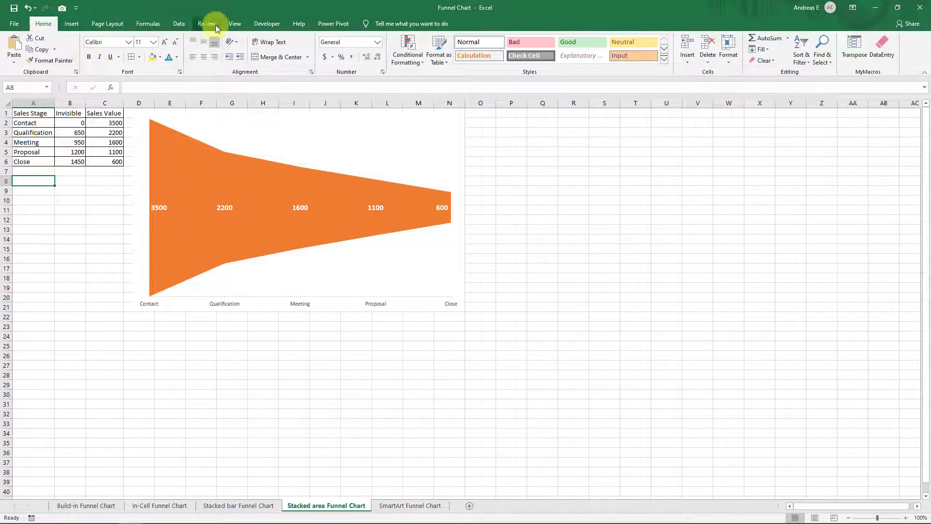
left_click(234, 23)
left_click(115, 57)
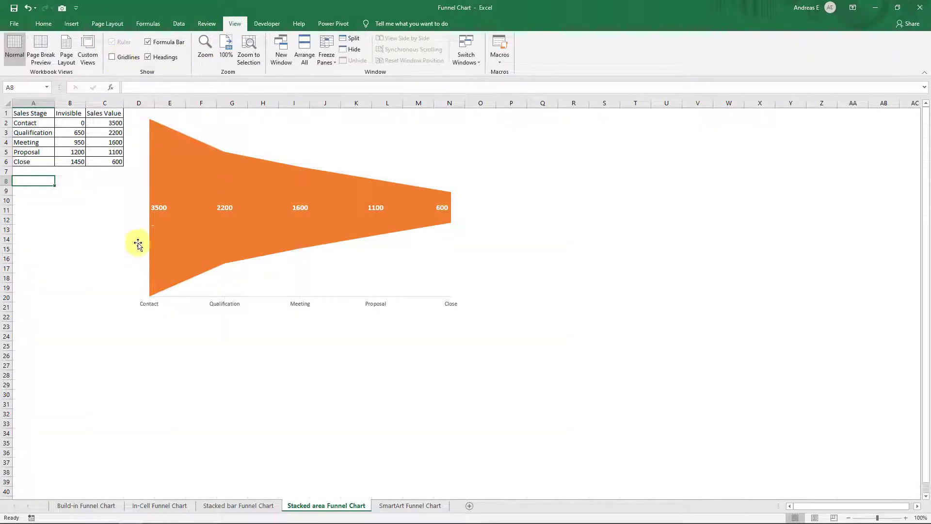
- Make the axis labels bold at size 10, then go to the SmartArt Funnel Chart sheet
left_click(147, 308)
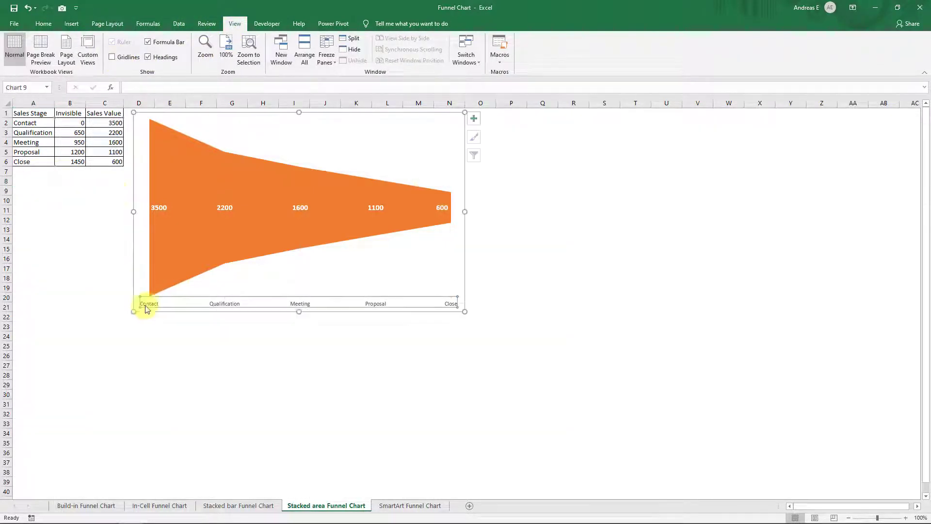
left_click(44, 23)
left_click(89, 58)
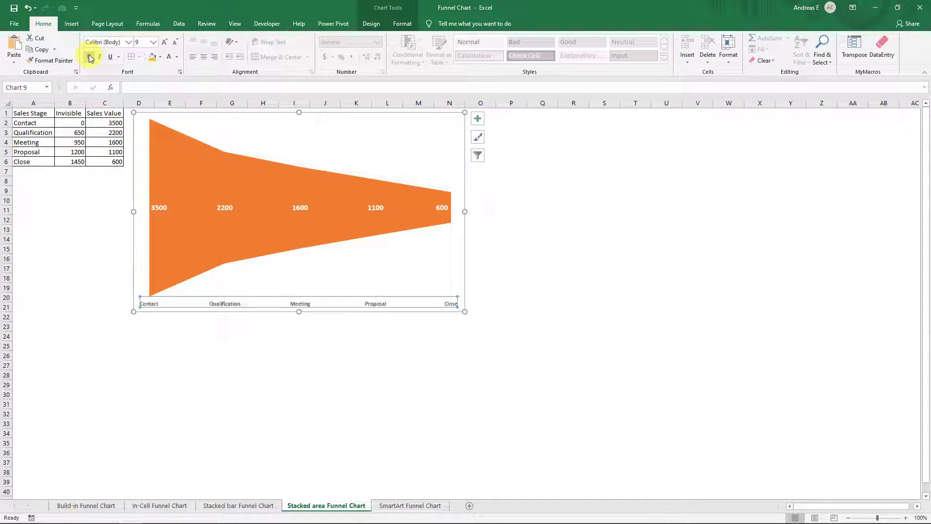
left_click(165, 44)
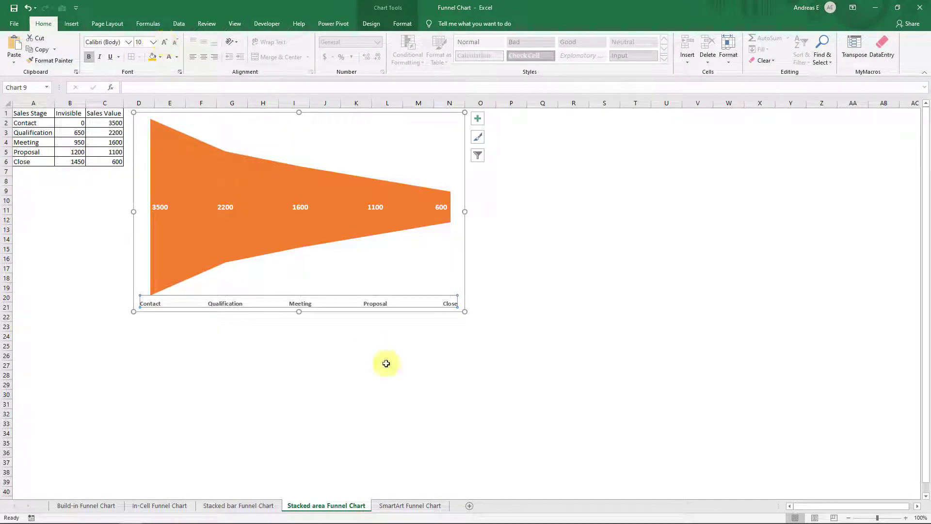
left_click(408, 506)
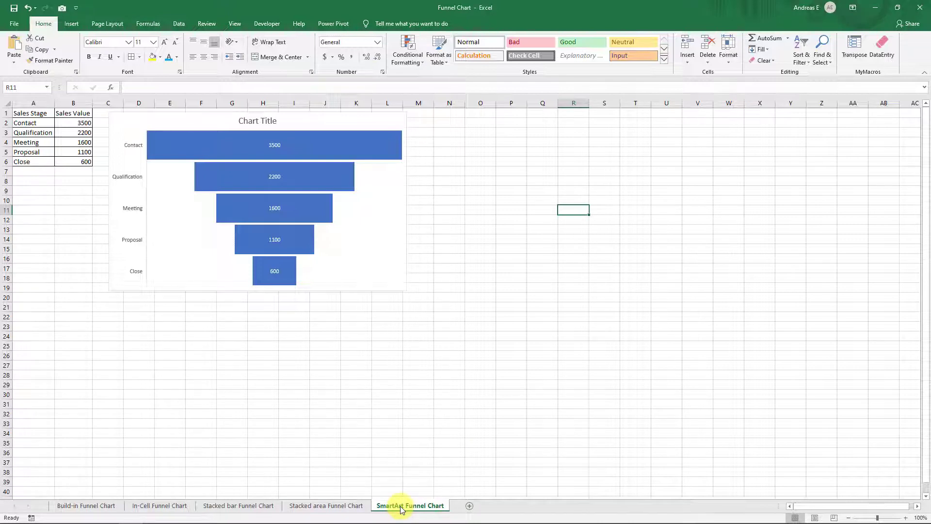
- Insert a Pyramid > Inverted Pyramid SmartArt graphic with three levels
left_click(70, 23)
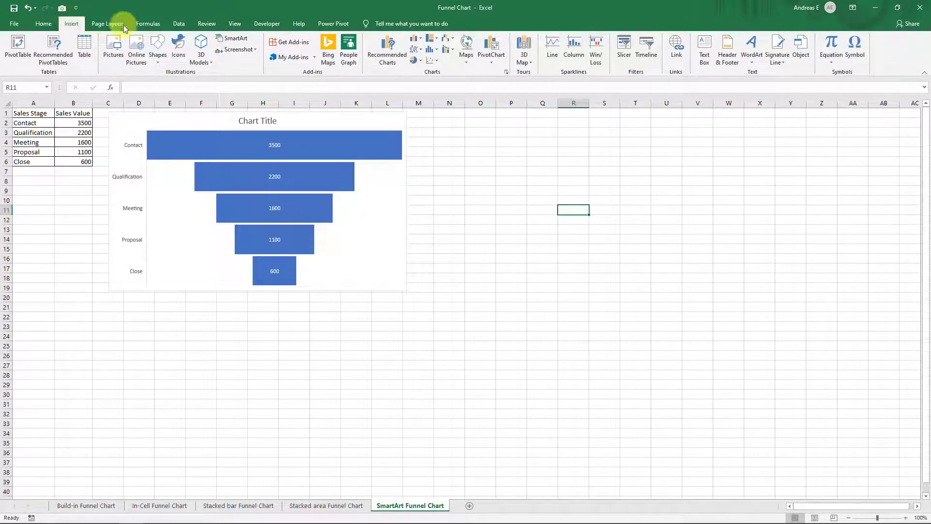
left_click(235, 38)
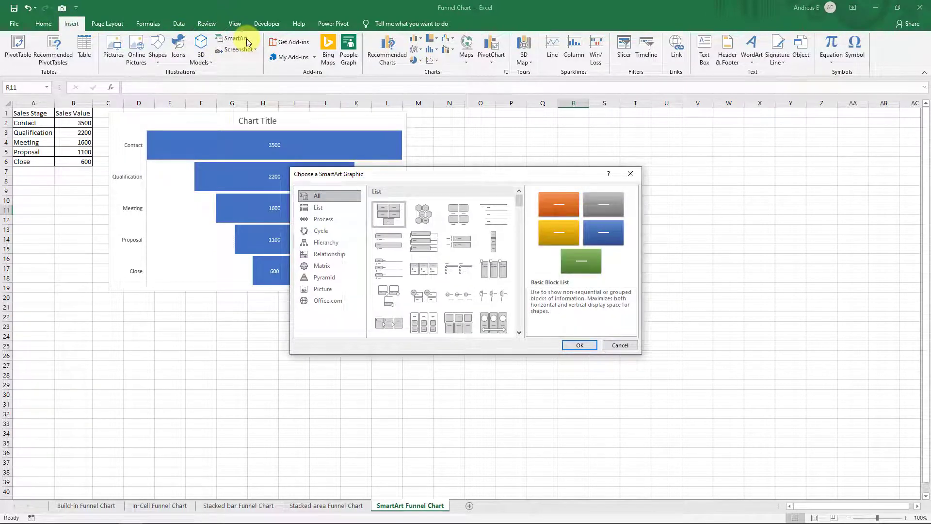
left_click(324, 276)
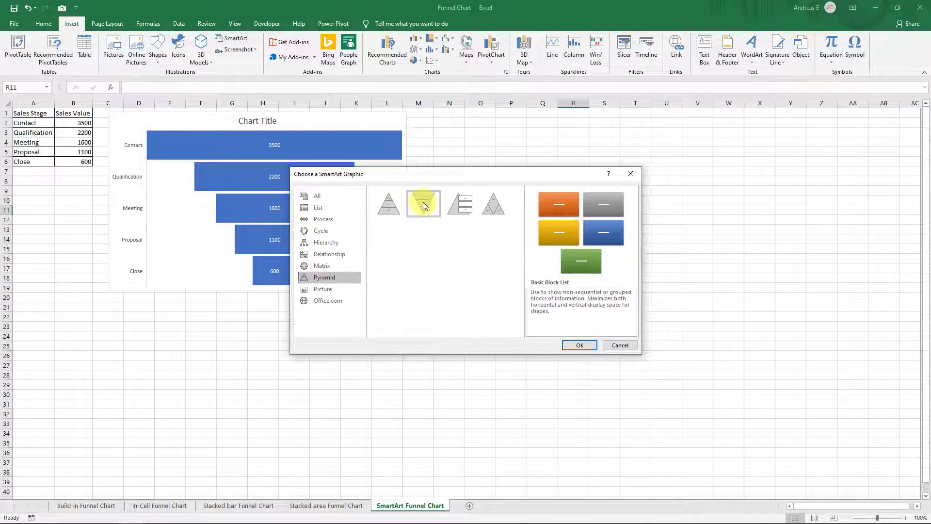
left_click(423, 205)
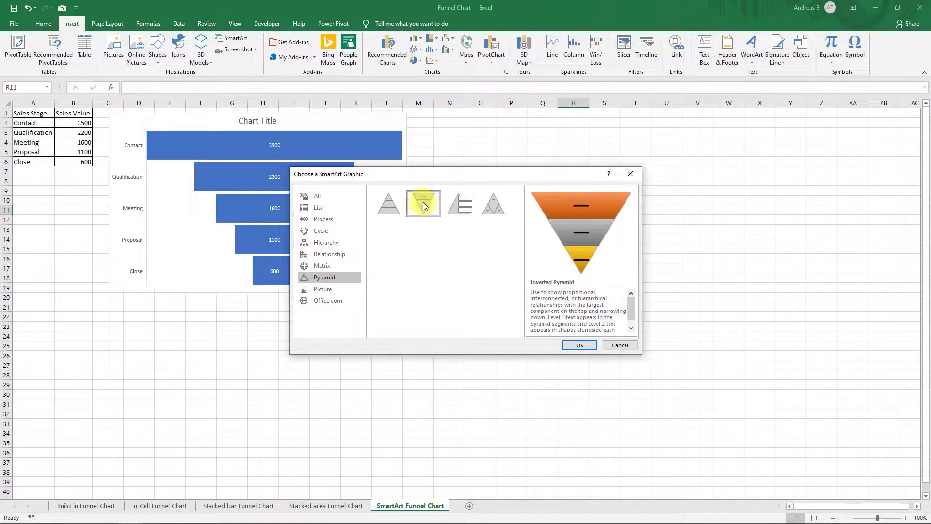
left_click(569, 345)
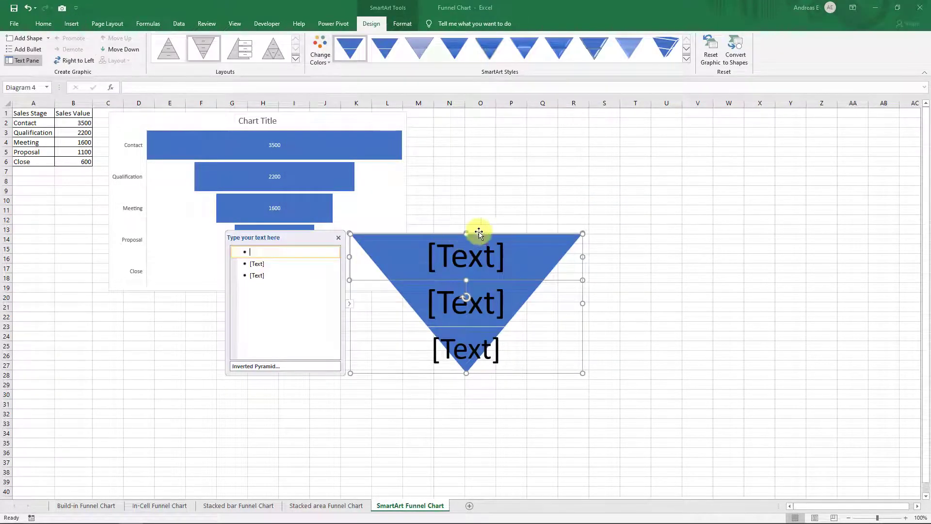
- Place the pyramid below the bar chart, widen it to the chart's width, and add two levels
mouse_move(491, 232)
left_mouse_down()
mouse_move(289, 306)
mouse_move(252, 295)
left_mouse_up()
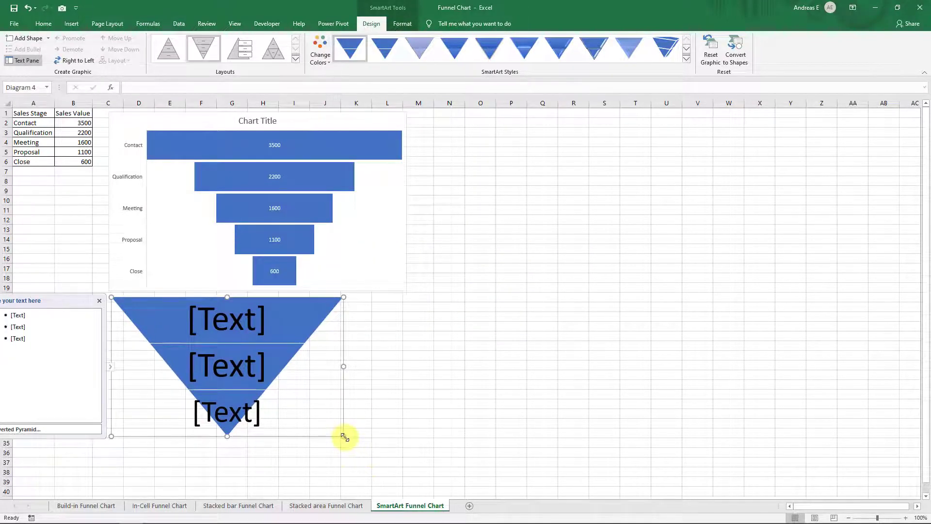
left_click_drag(344, 436, 405, 476)
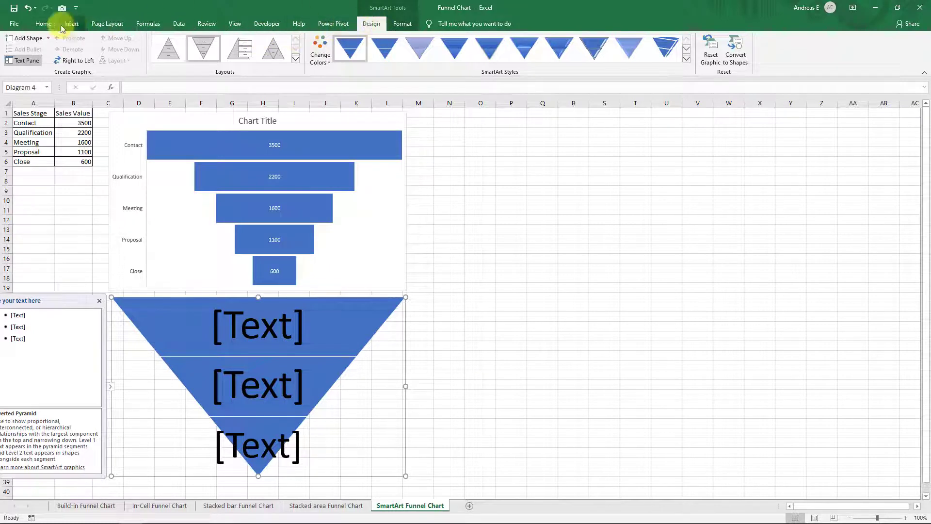
left_click(28, 39)
left_click(28, 39)
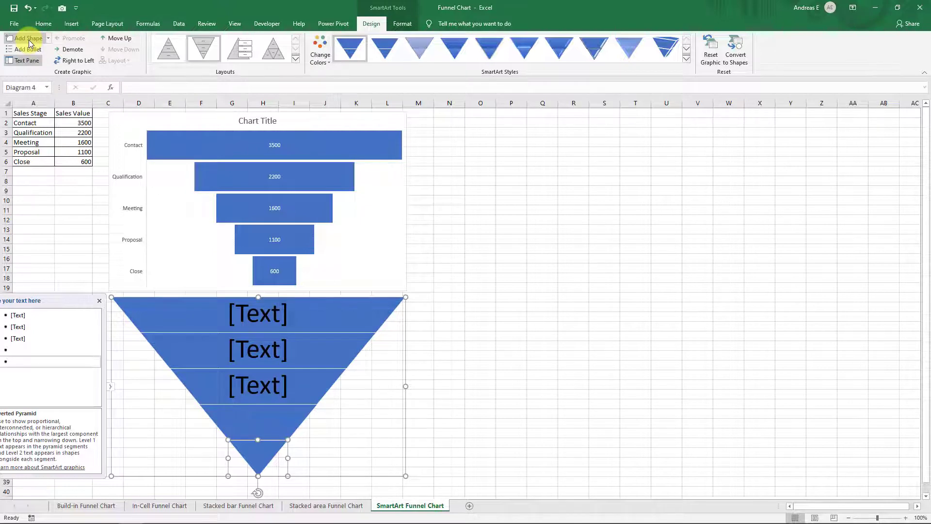
right_click(407, 321)
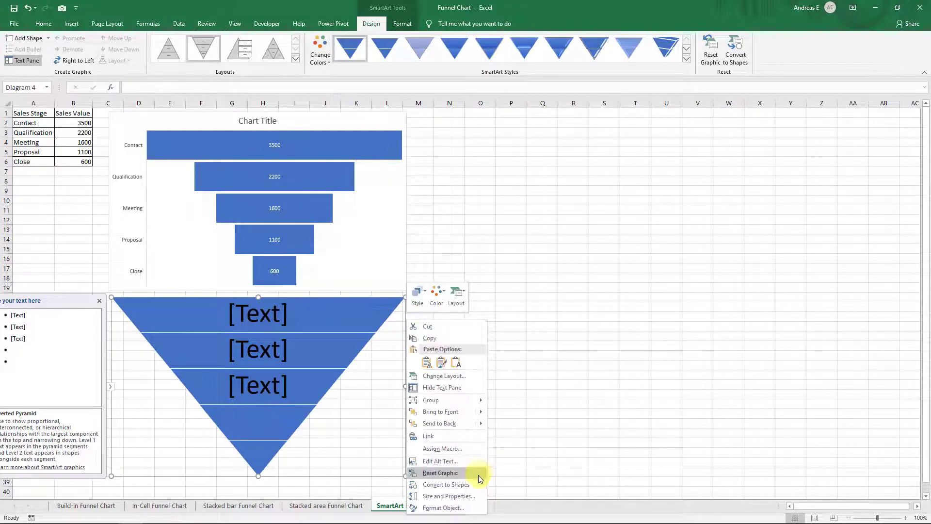
- Convert the pyramid to shapes and fill the top two bands yellow and light green
left_click(471, 485)
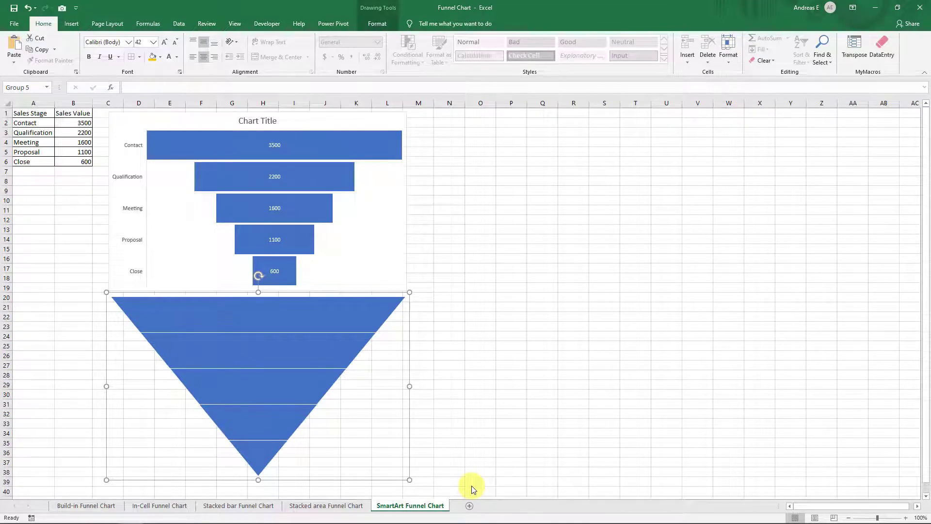
left_click(294, 319)
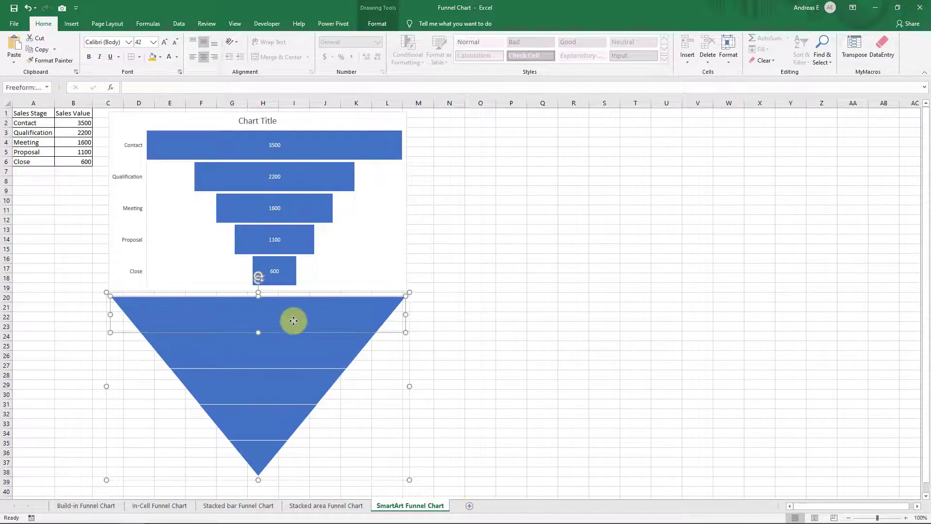
left_click(151, 57)
left_click(212, 347)
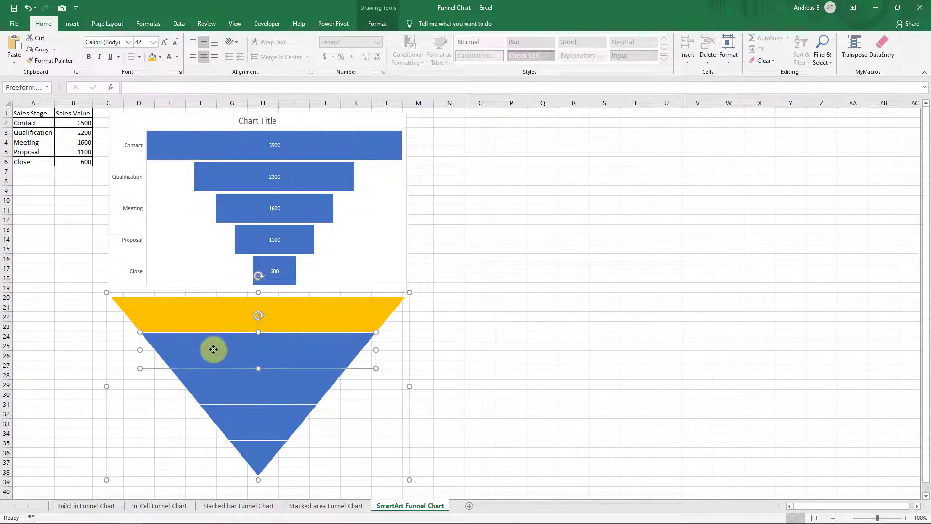
left_click(161, 57)
left_click(184, 146)
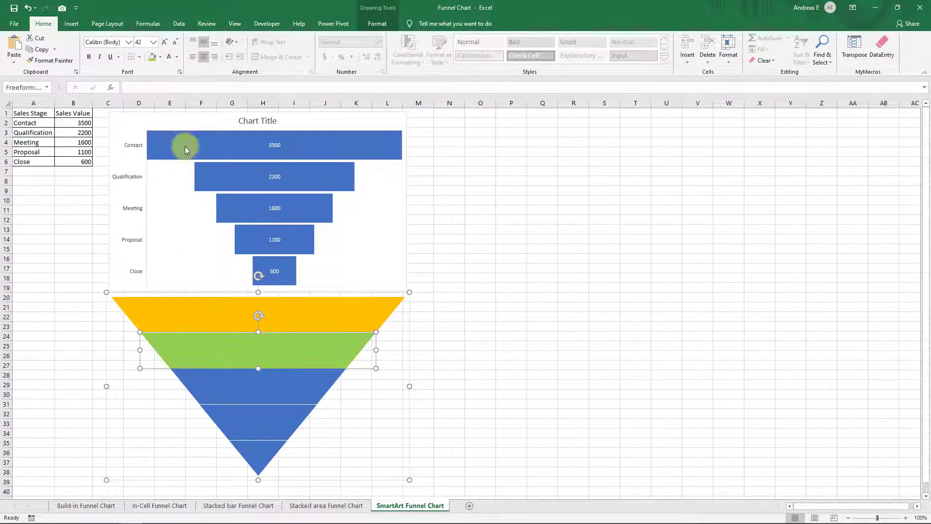
- Fill the third band green and the fourth band dark blue
left_click(267, 390)
left_click(162, 57)
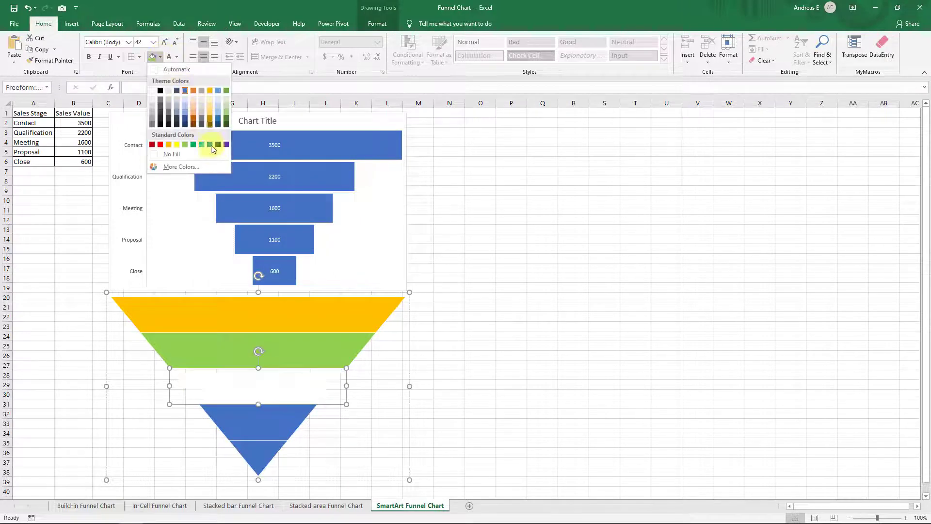
left_click(194, 145)
left_click(267, 423)
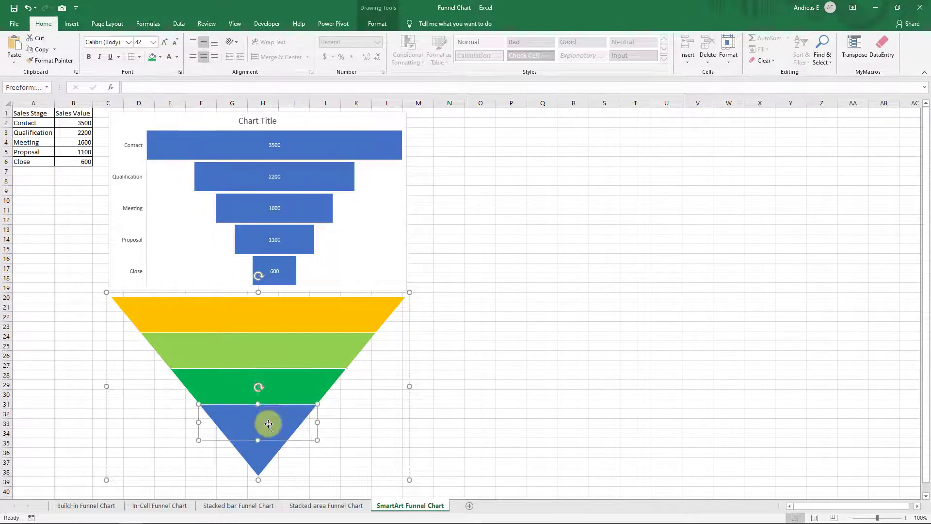
left_click(162, 58)
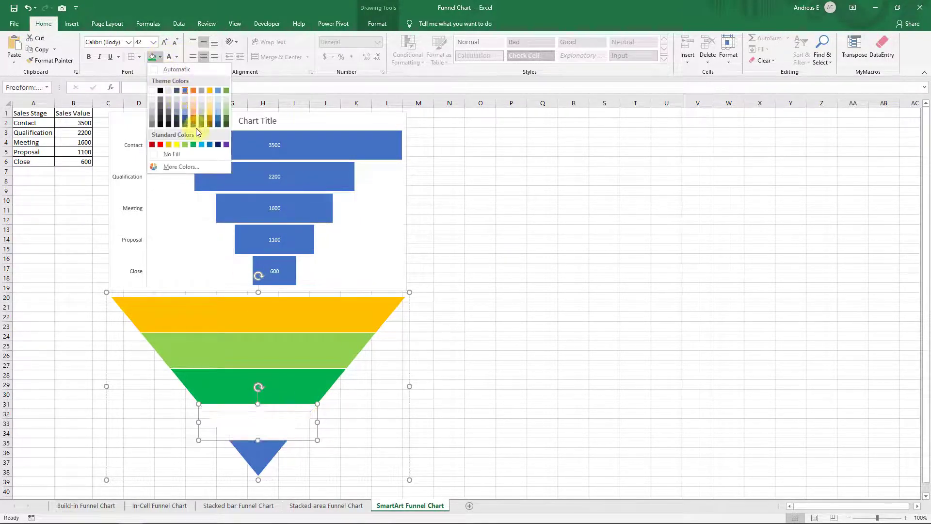
left_click(208, 144)
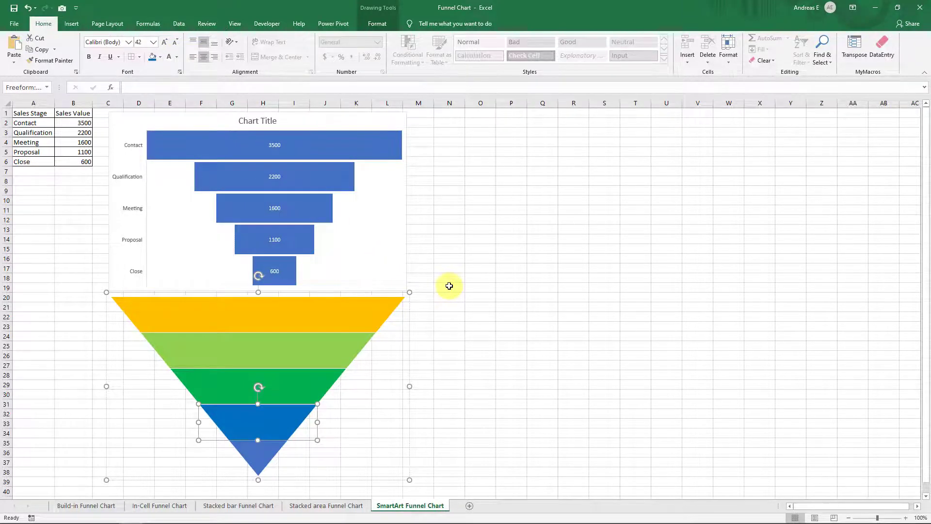
left_click(449, 285)
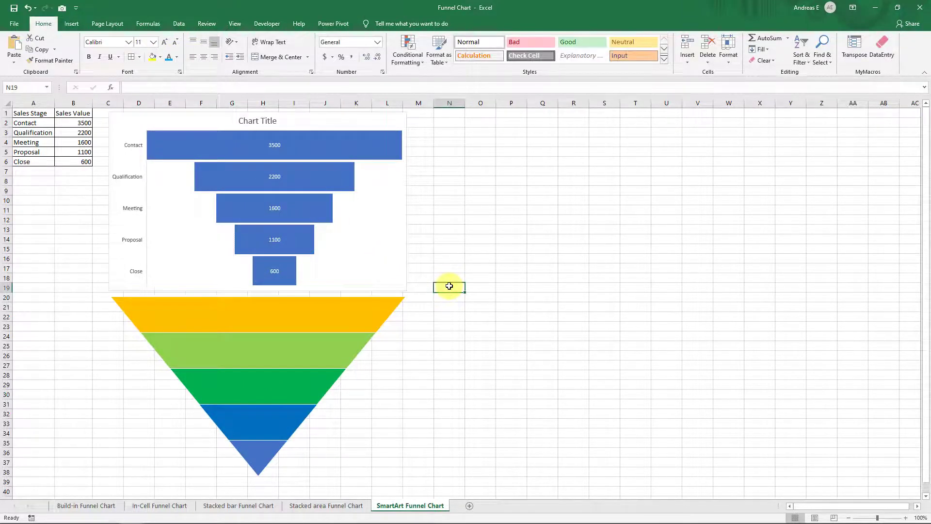
- Fill the Contact bar with the copied yellow band as a picture fill
left_click(259, 320)
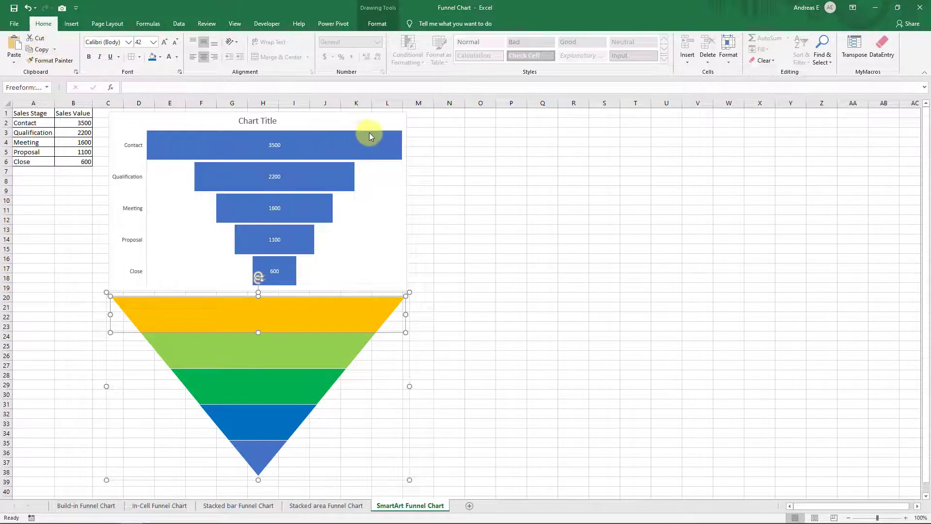
left_click(344, 138)
right_click(335, 141)
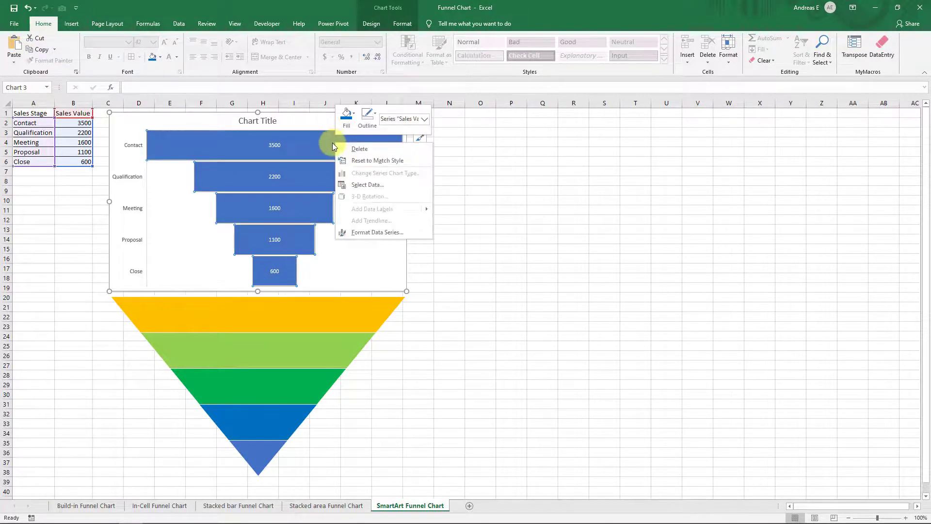
key("Escape")
left_click(330, 146)
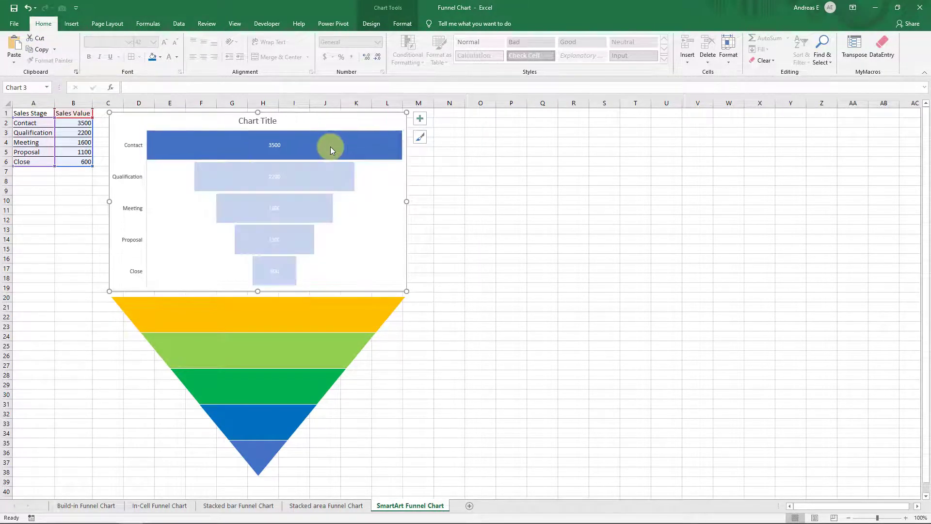
right_click(331, 147)
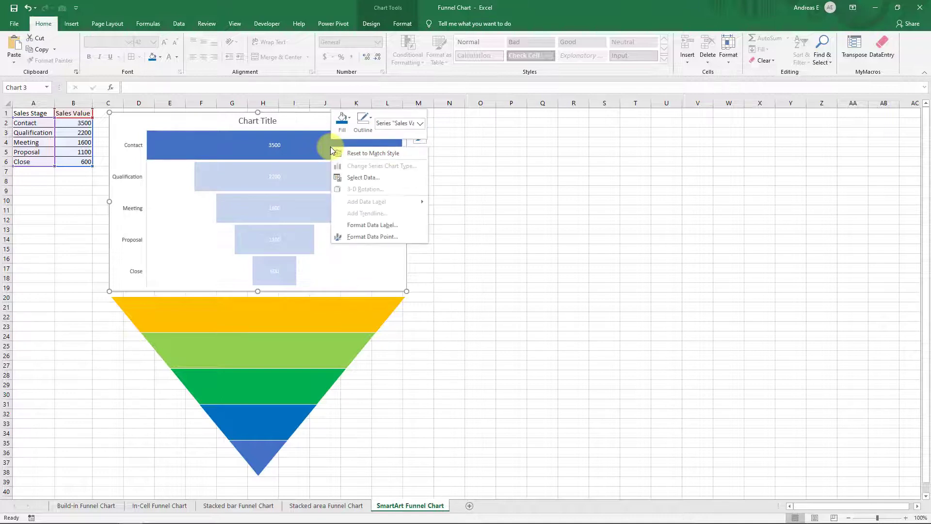
left_click(418, 240)
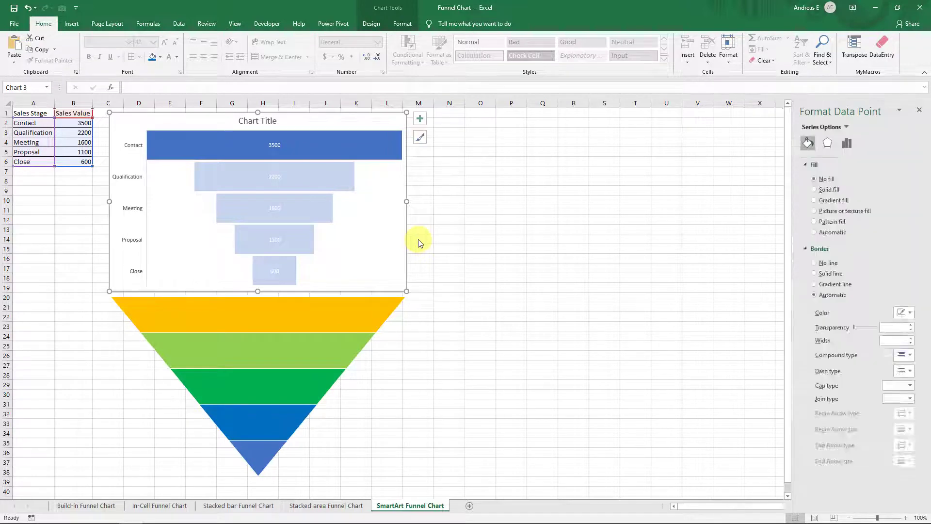
left_click(807, 144)
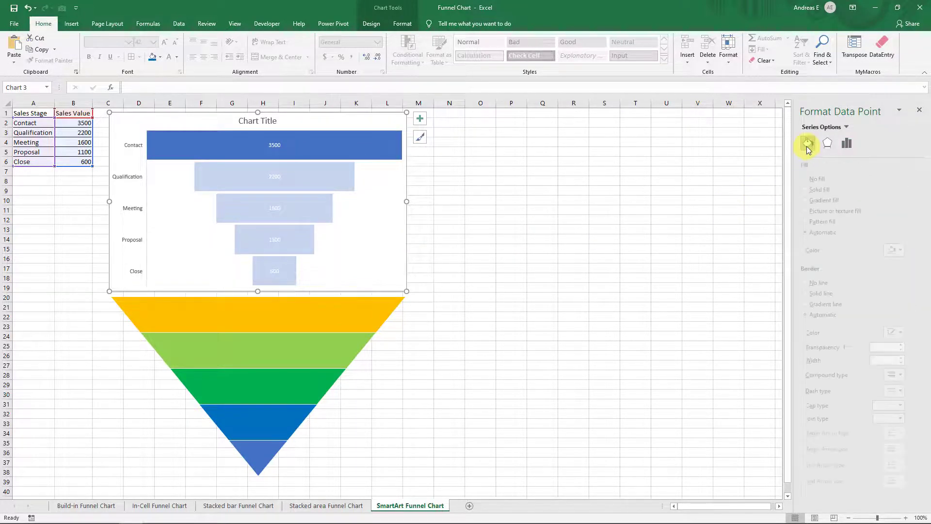
left_click(815, 211)
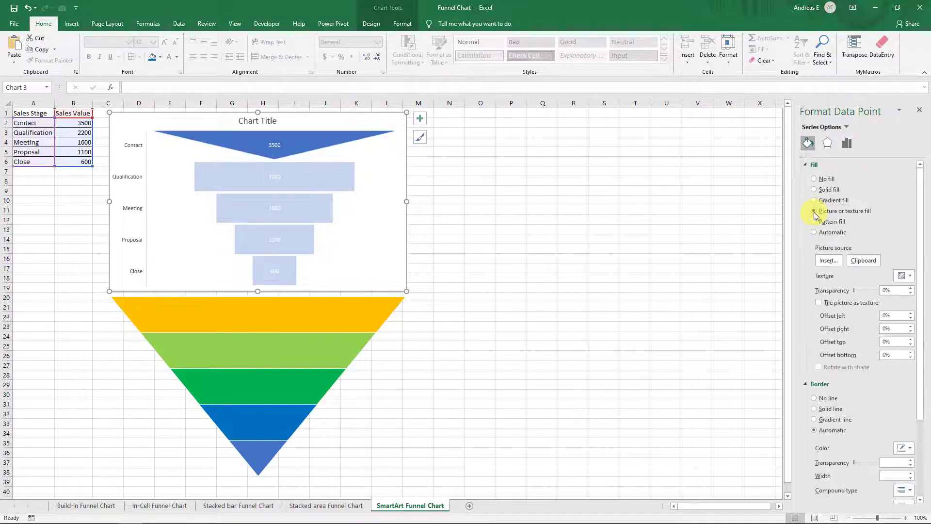
left_click(865, 261)
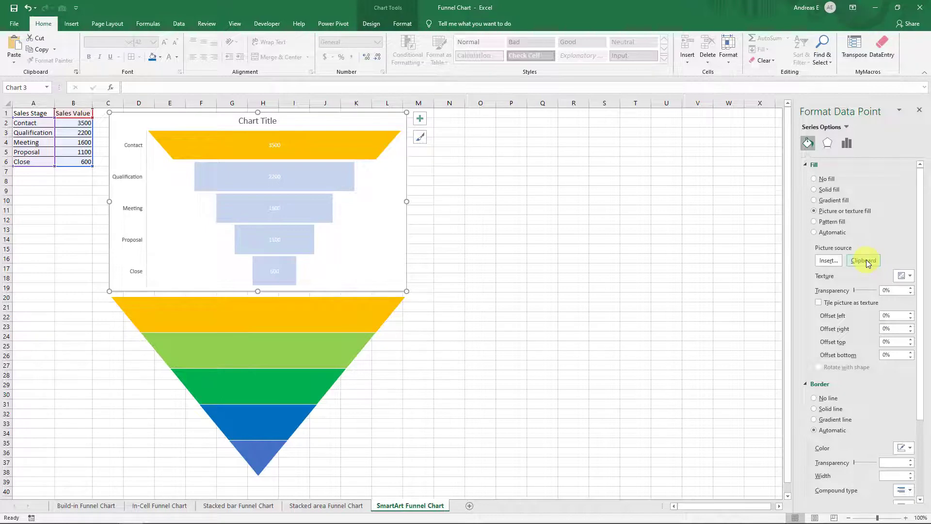
left_click(311, 357)
left_click(247, 354)
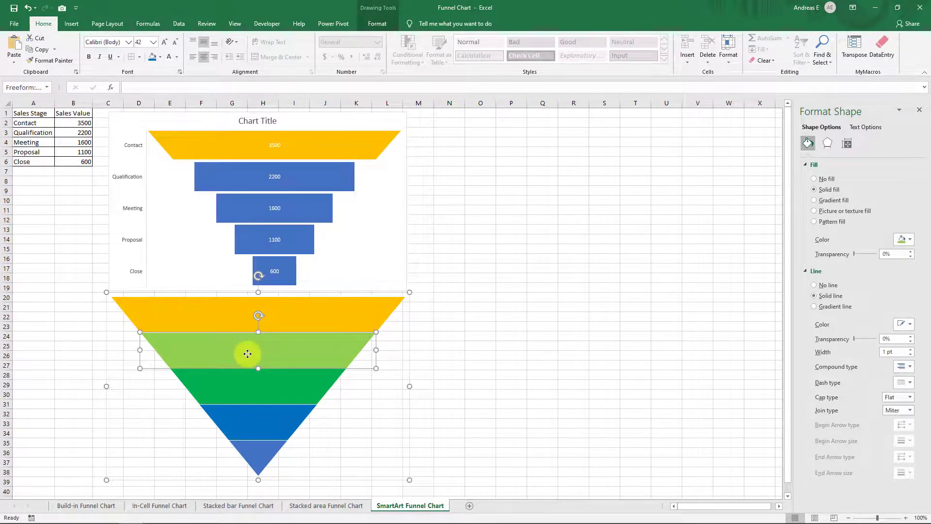
- Picture-fill the Qualification bar with the copied light green slice
left_click(318, 181)
left_click(308, 180)
right_click(309, 180)
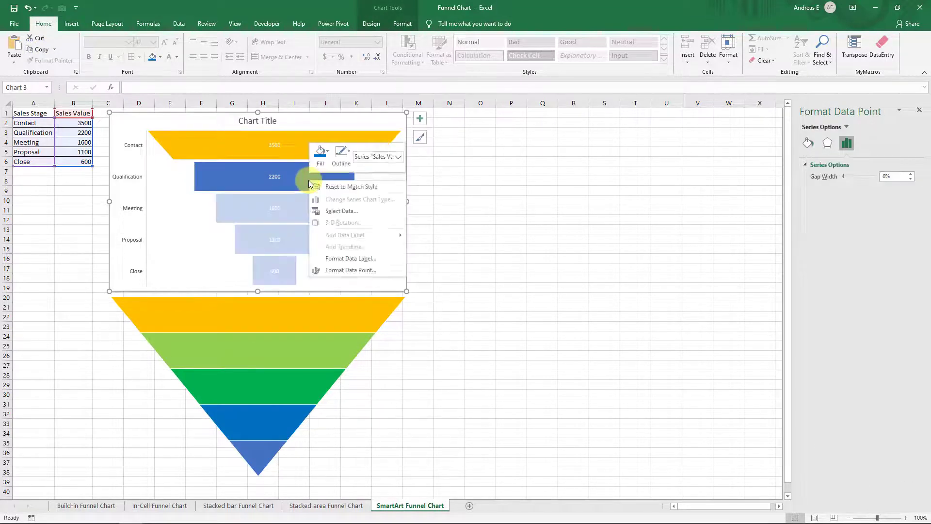
left_click(383, 272)
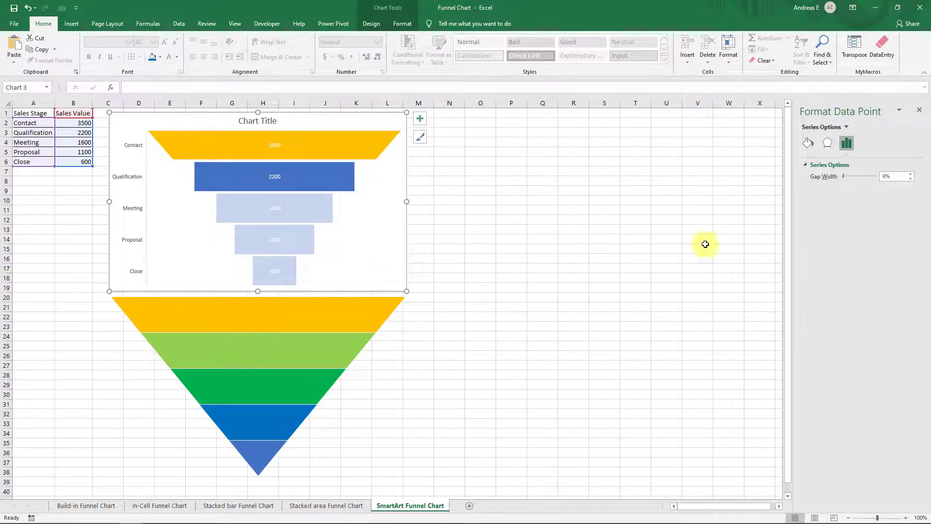
left_click(807, 143)
left_click(814, 210)
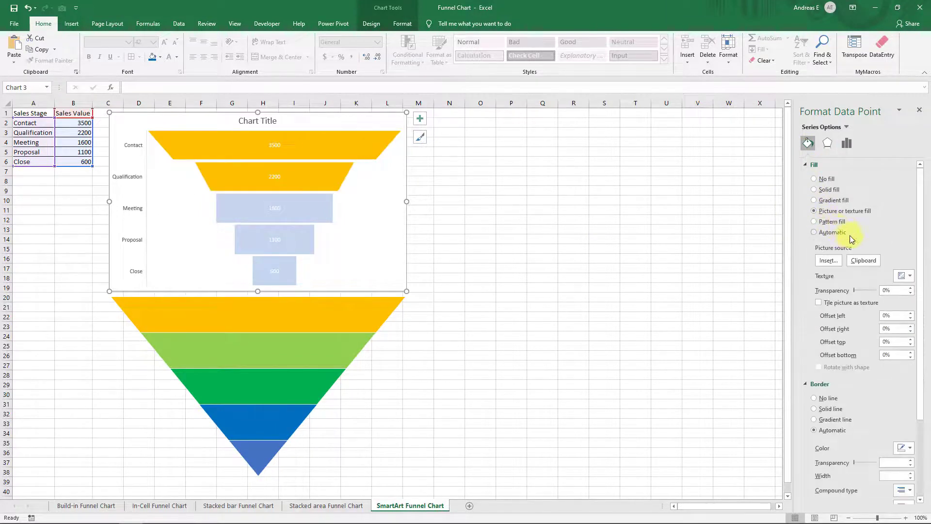
left_click(864, 260)
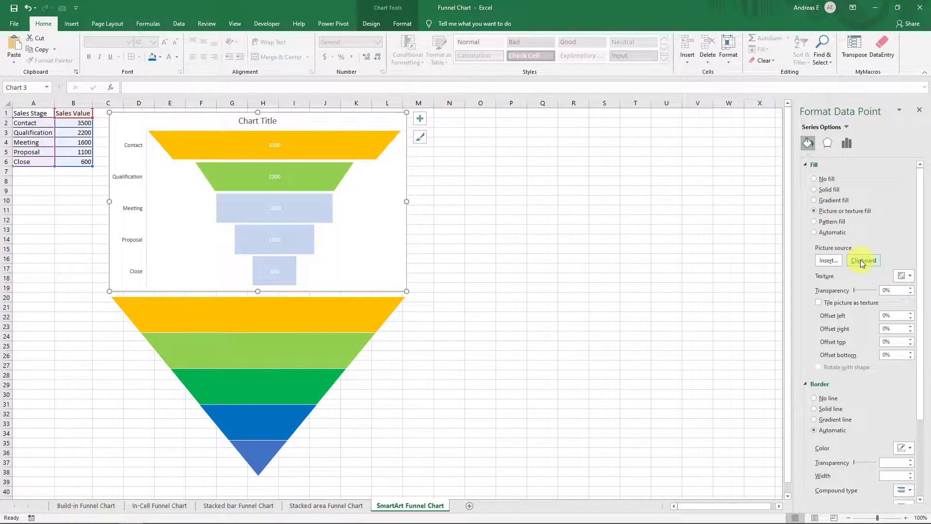
- Picture-fill the Meeting bar with the copied green slice
left_click(308, 385)
left_click(259, 386)
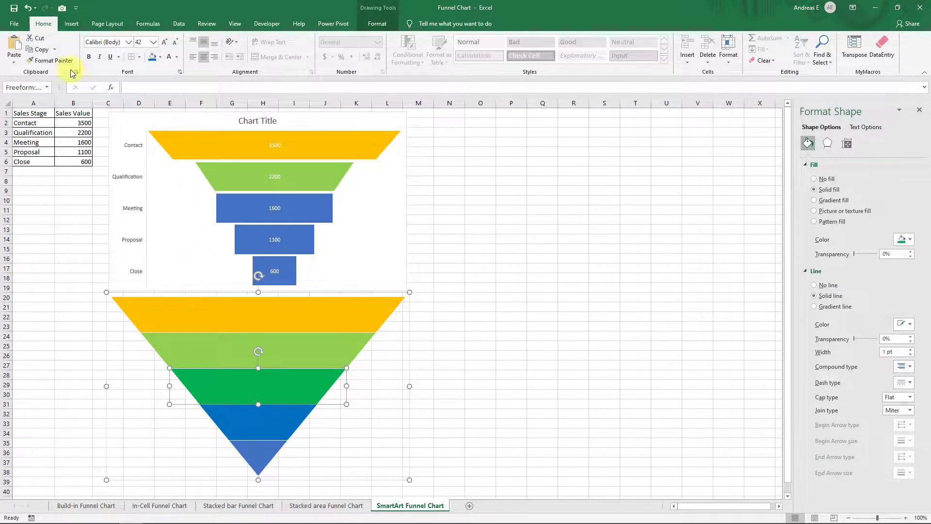
left_click(301, 213)
left_click(301, 213)
right_click(301, 213)
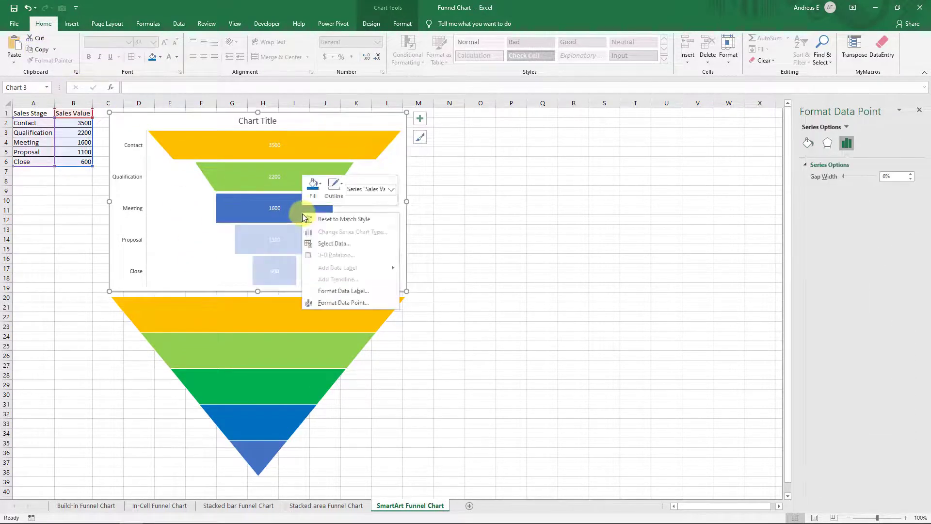
left_click(378, 297)
left_click(808, 143)
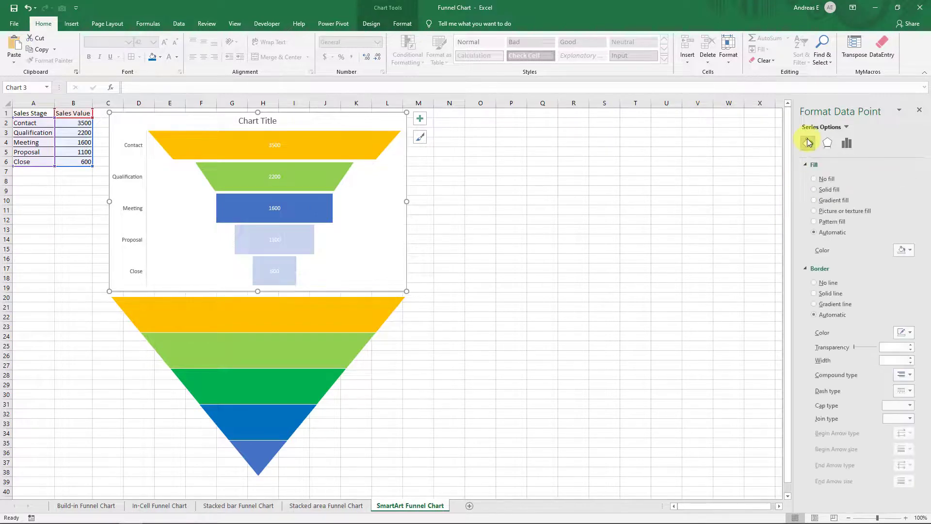
left_click(819, 211)
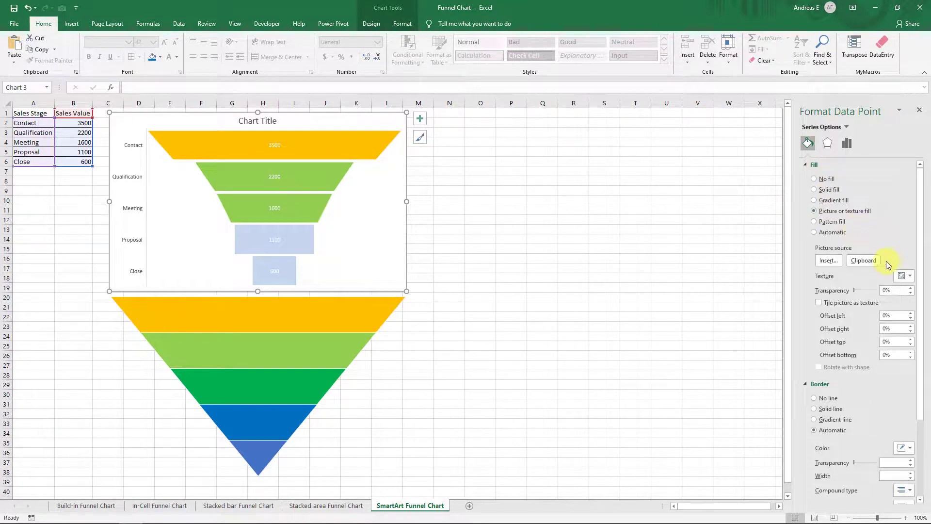
left_click(869, 261)
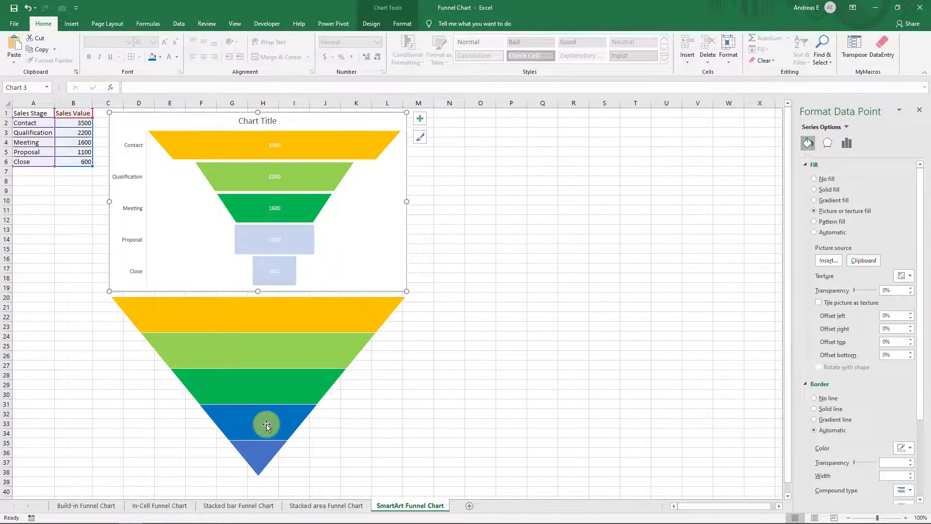
left_click(251, 425)
- Copy the blue slice and picture-fill the Proposal bar with it
left_click(38, 49)
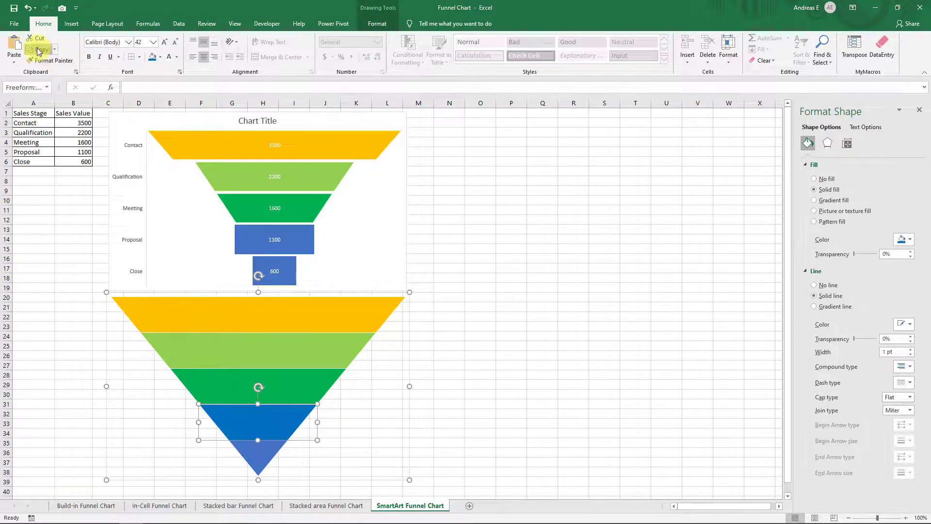
left_click(297, 250)
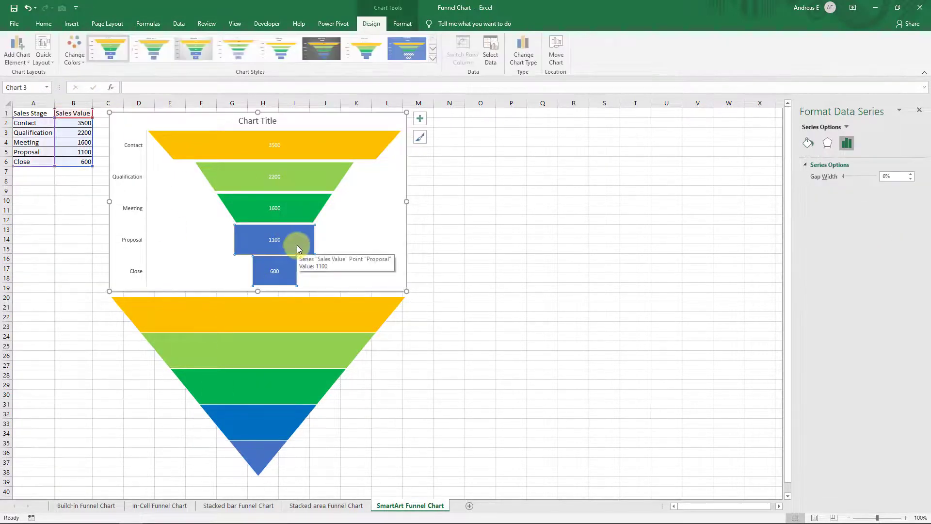
left_click(297, 249)
right_click(296, 249)
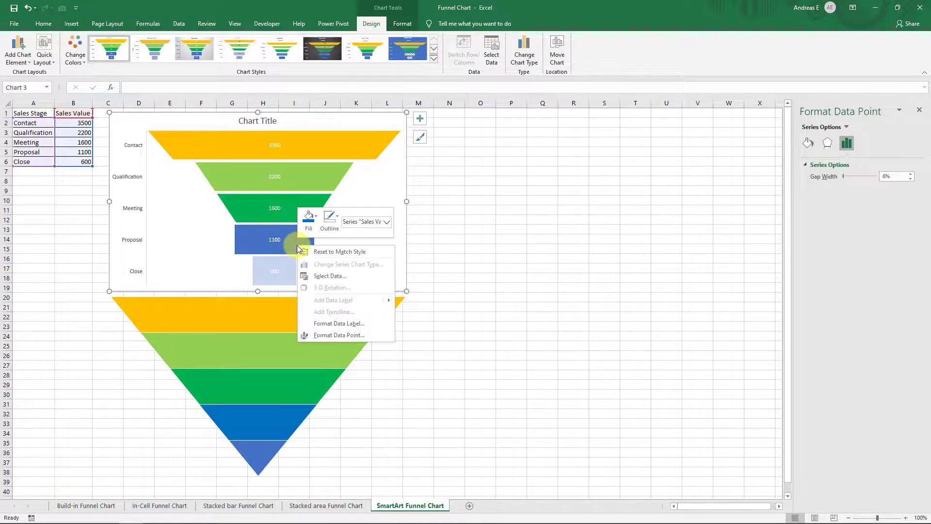
left_click(364, 335)
left_click(808, 142)
left_click(825, 210)
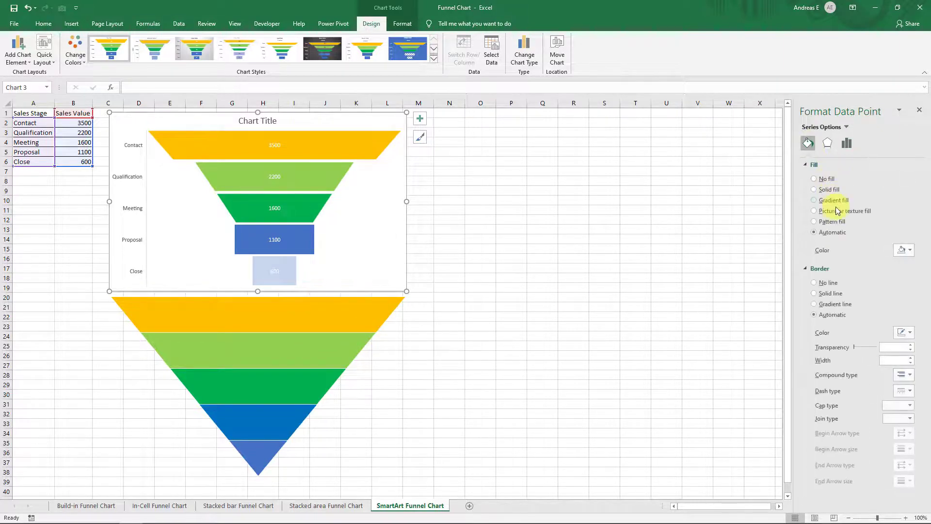
left_click(863, 260)
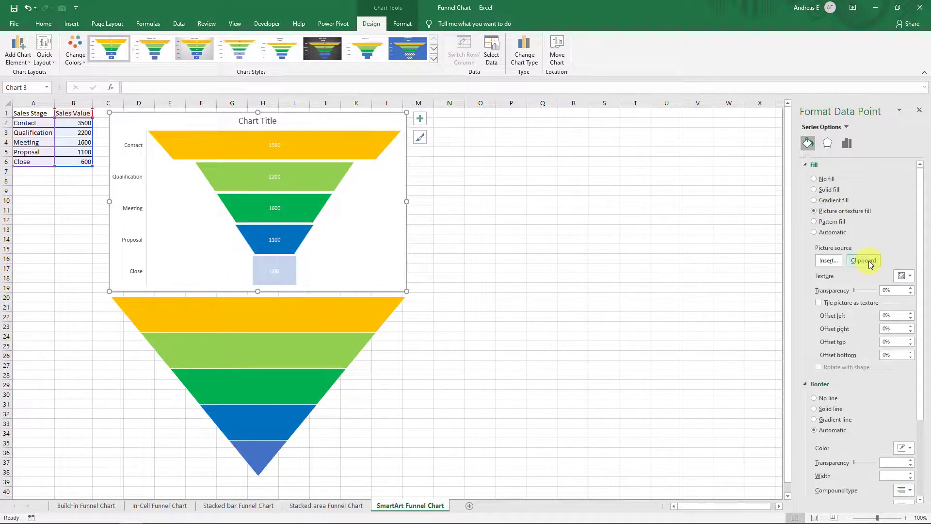
- Copy the bottom funnel triangle and picture-fill the Close bar with it
left_click(262, 459)
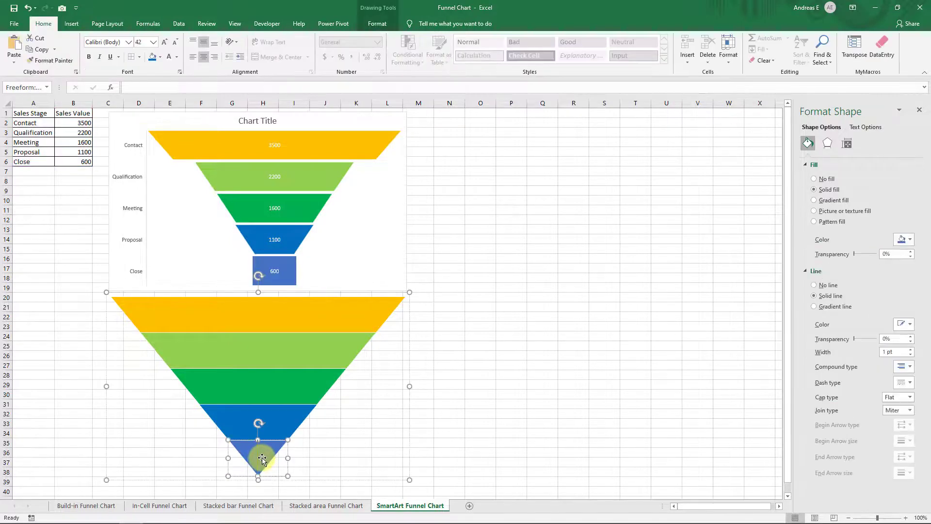
left_click(46, 50)
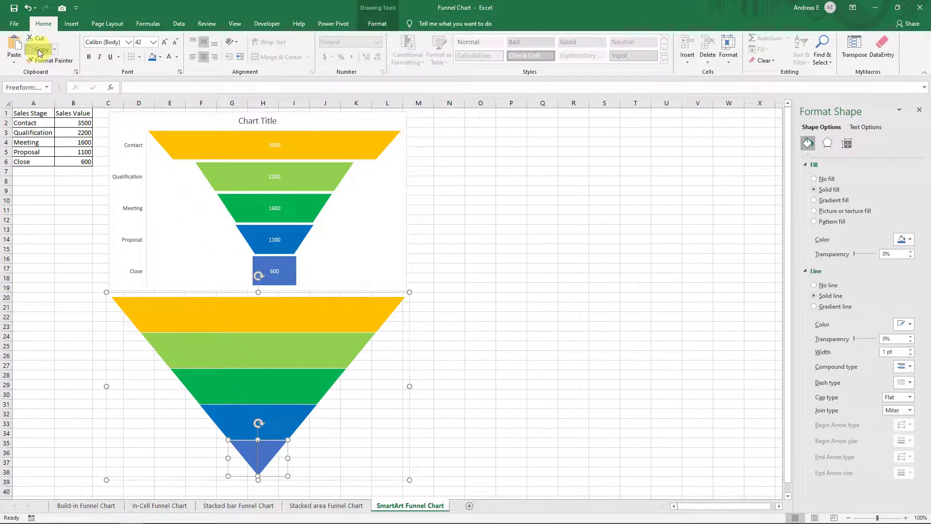
right_click(288, 273)
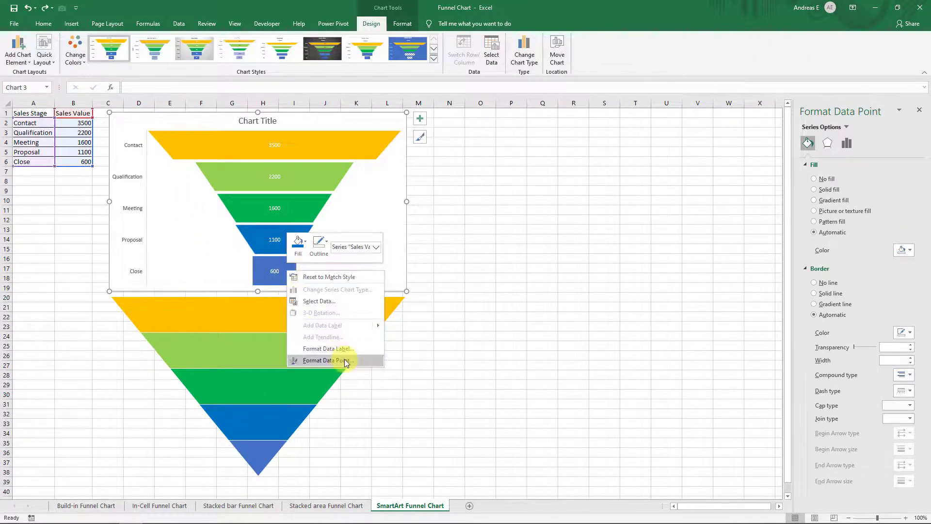
left_click(305, 360)
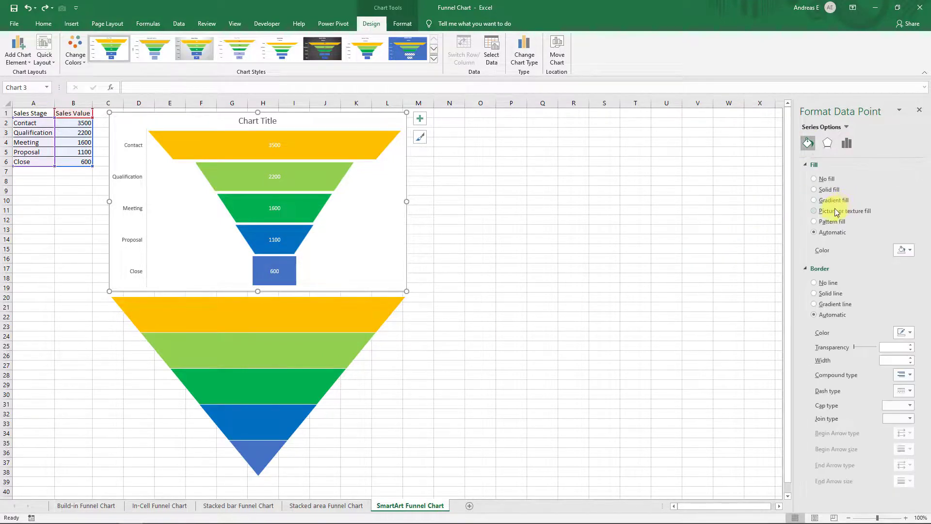
left_click(833, 209)
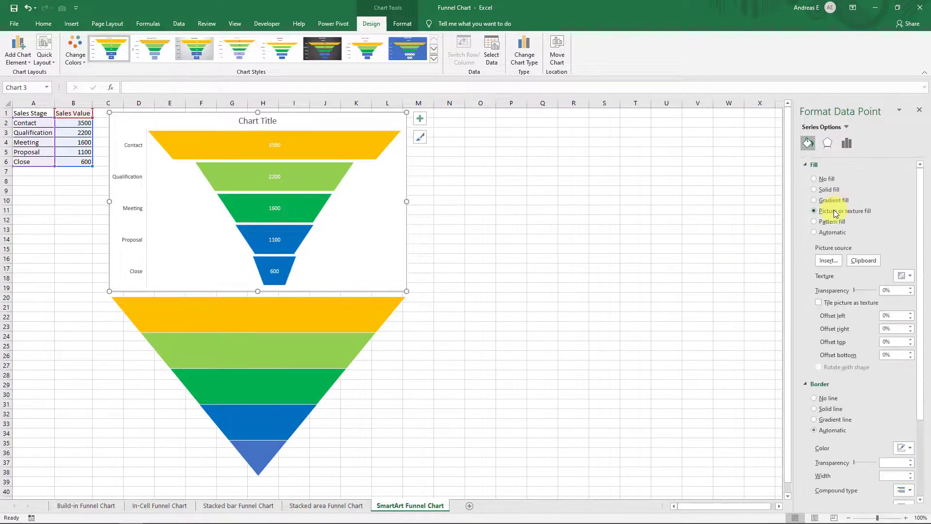
left_click(872, 265)
- Set the bar series gap width to 0% and close the formatting pane
left_click(511, 239)
left_click(316, 218)
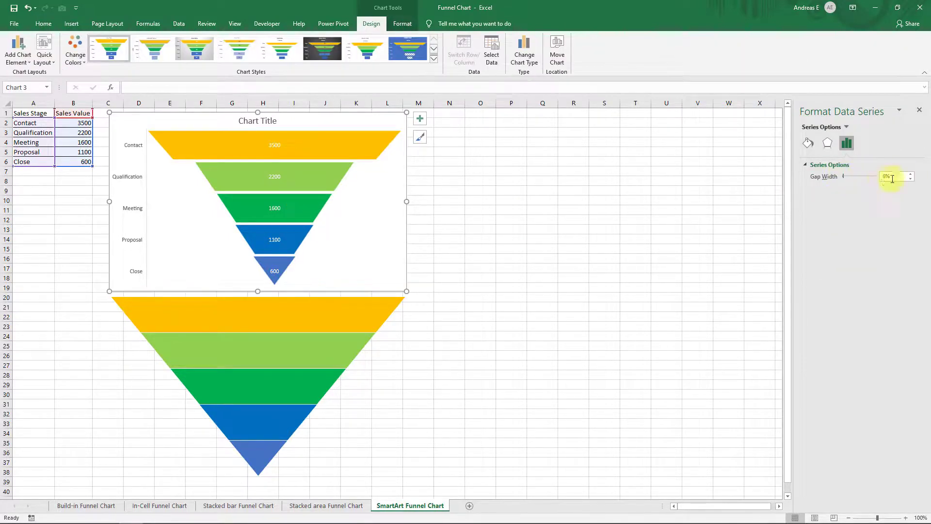
left_click(911, 178)
left_click(911, 178)
left_click(911, 178)
left_click(911, 178)
left_click(911, 178)
left_click(911, 178)
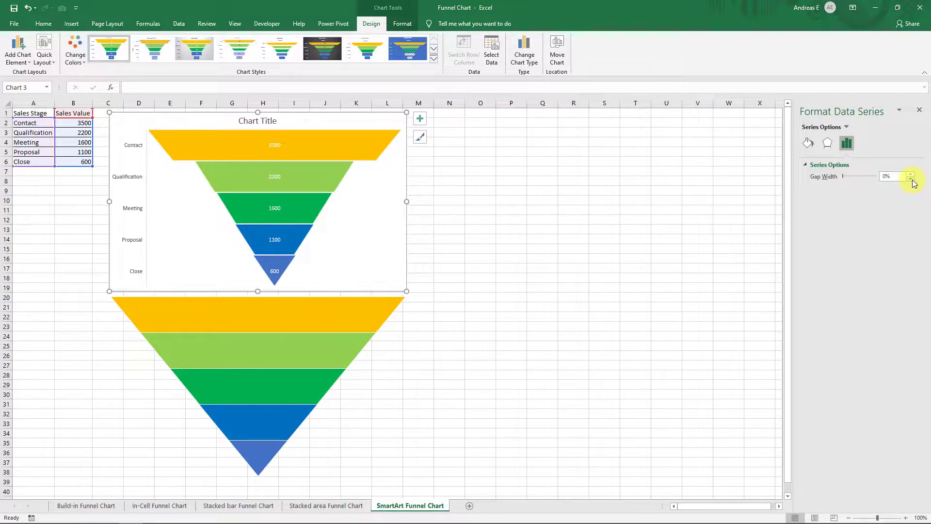
left_click(919, 110)
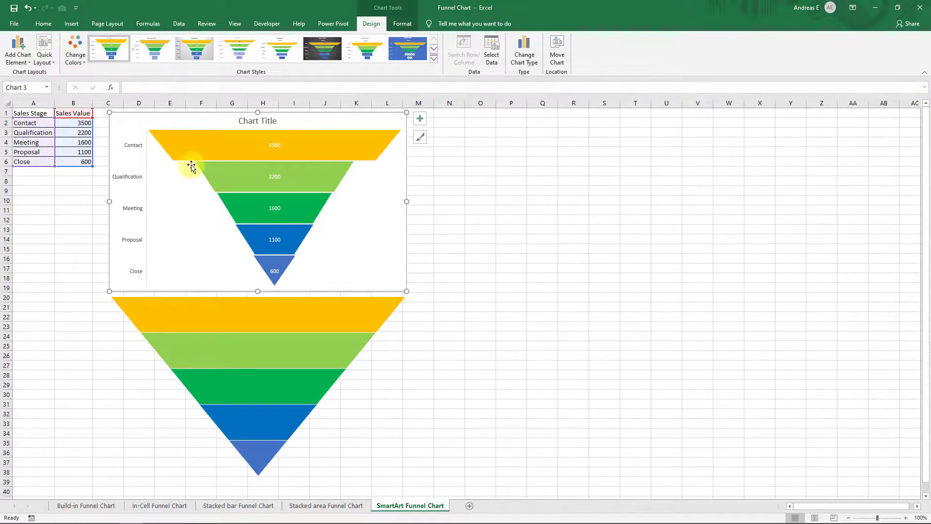
left_click(76, 125)
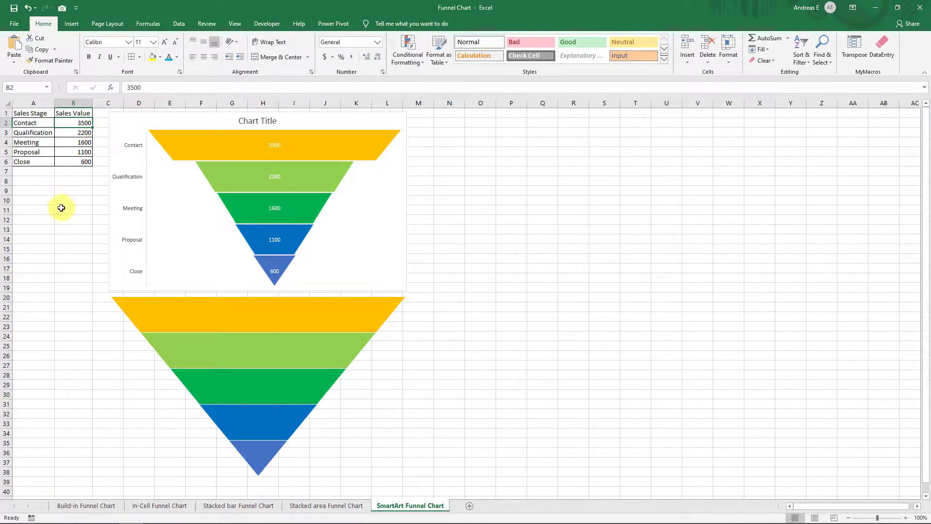
- Change Contact to 2800, Close to 400 and Proposal to 1300
type("280")
key("Return")
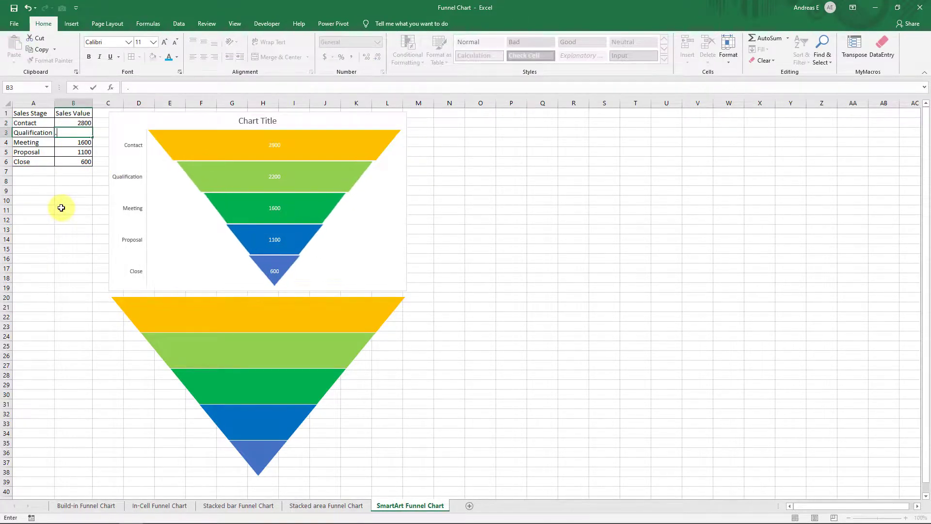
type(".")
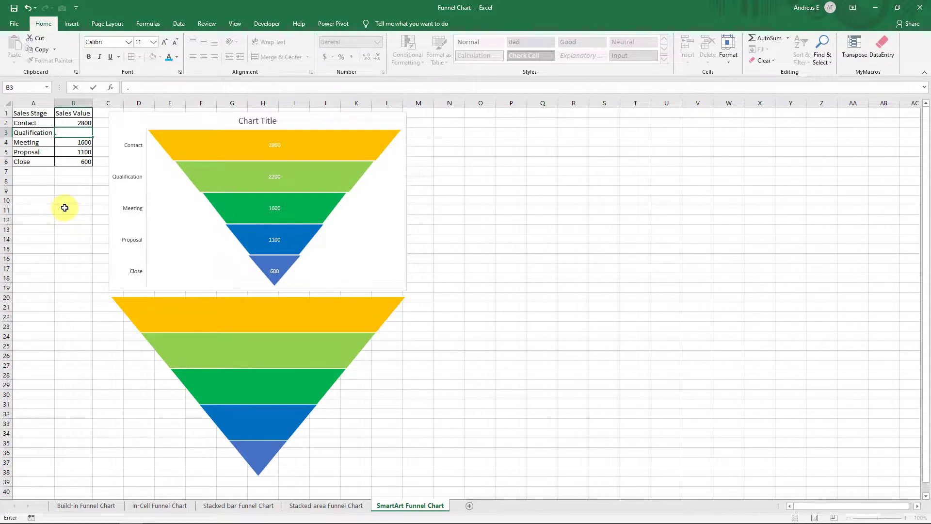
key("Escape")
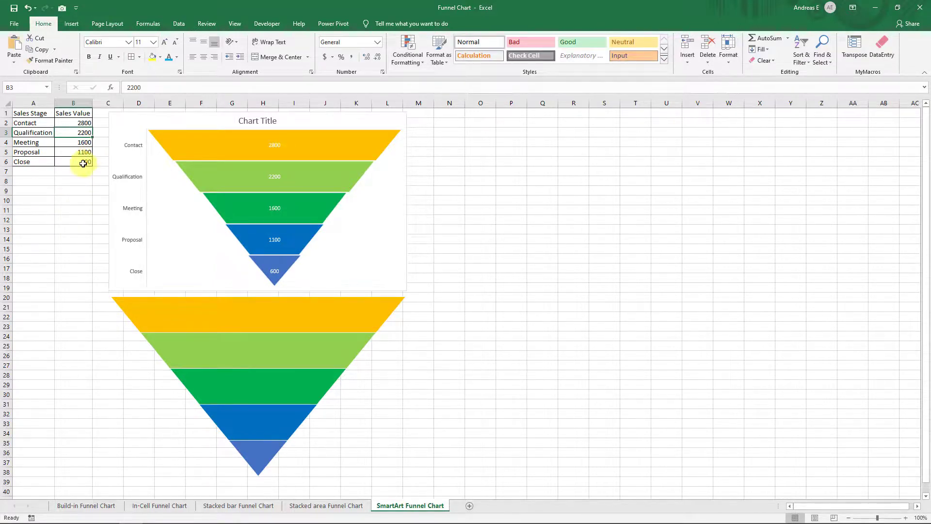
left_click(83, 162)
type("400")
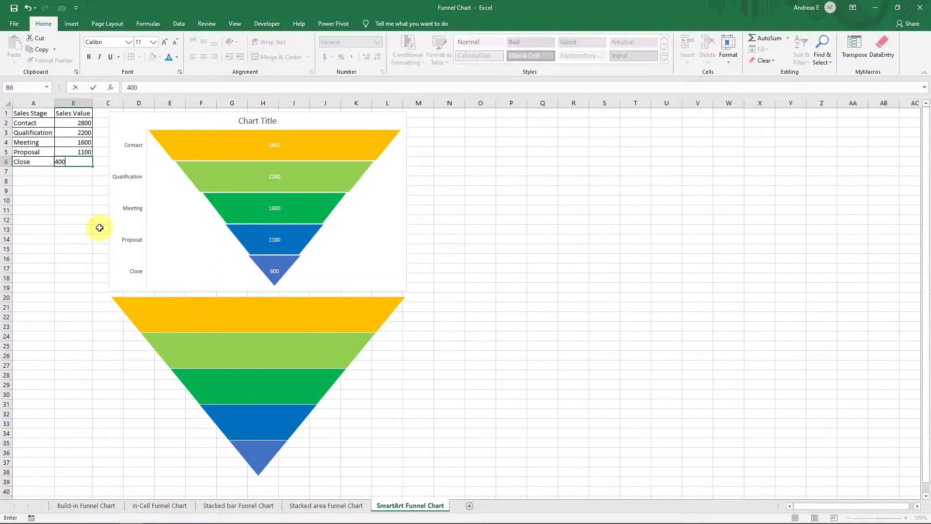
key("Return")
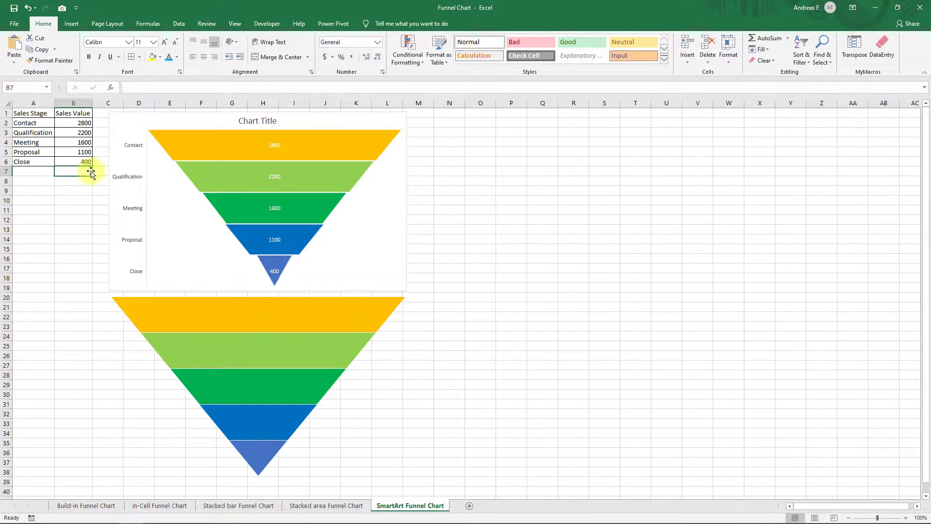
left_click(82, 152)
type("130")
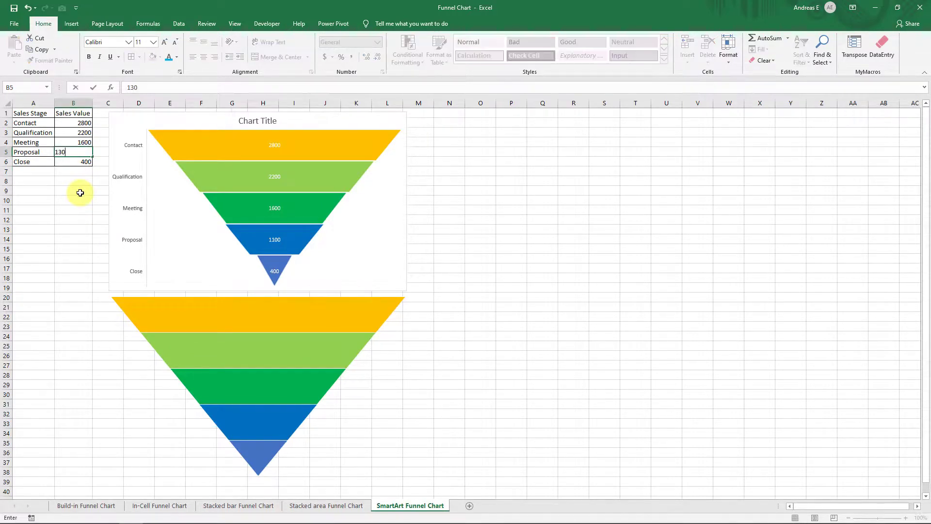
type("0")
key("Return")
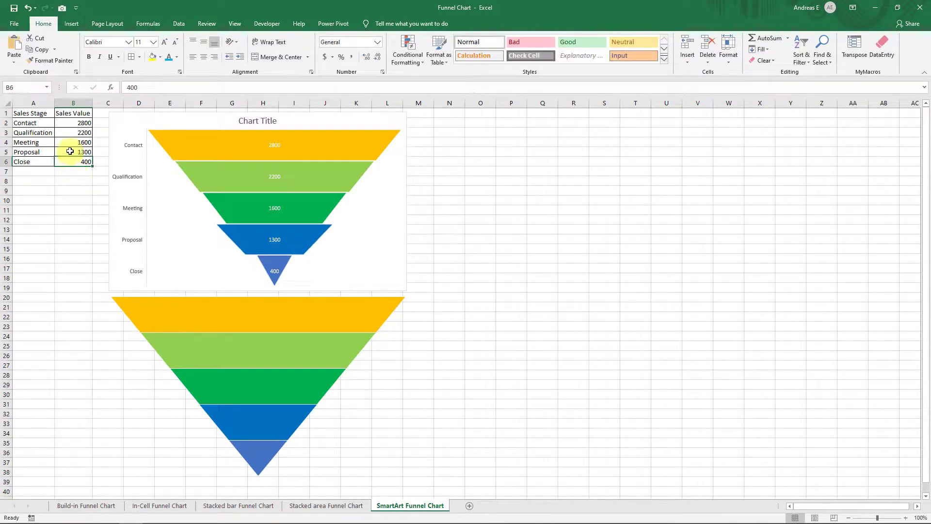